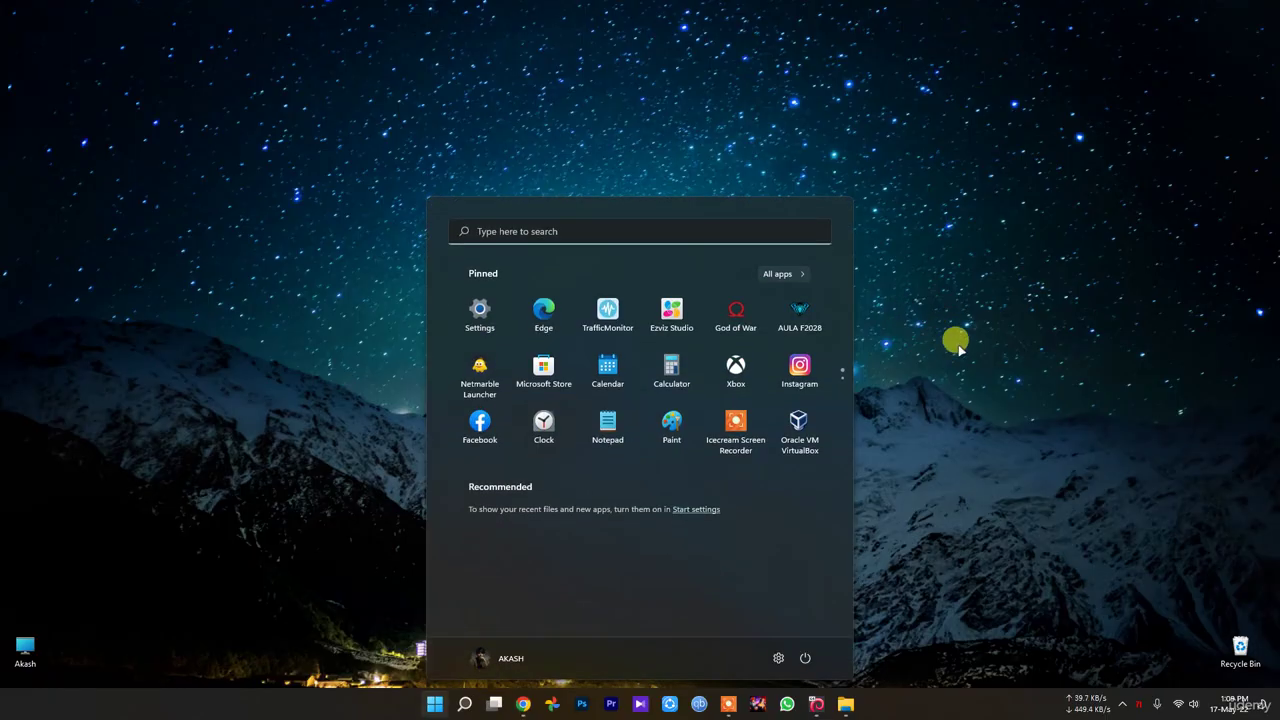
# Step: Bring up the running Kali Linux virtual machine window and minimise it again
pyautogui.click(1035, 362)
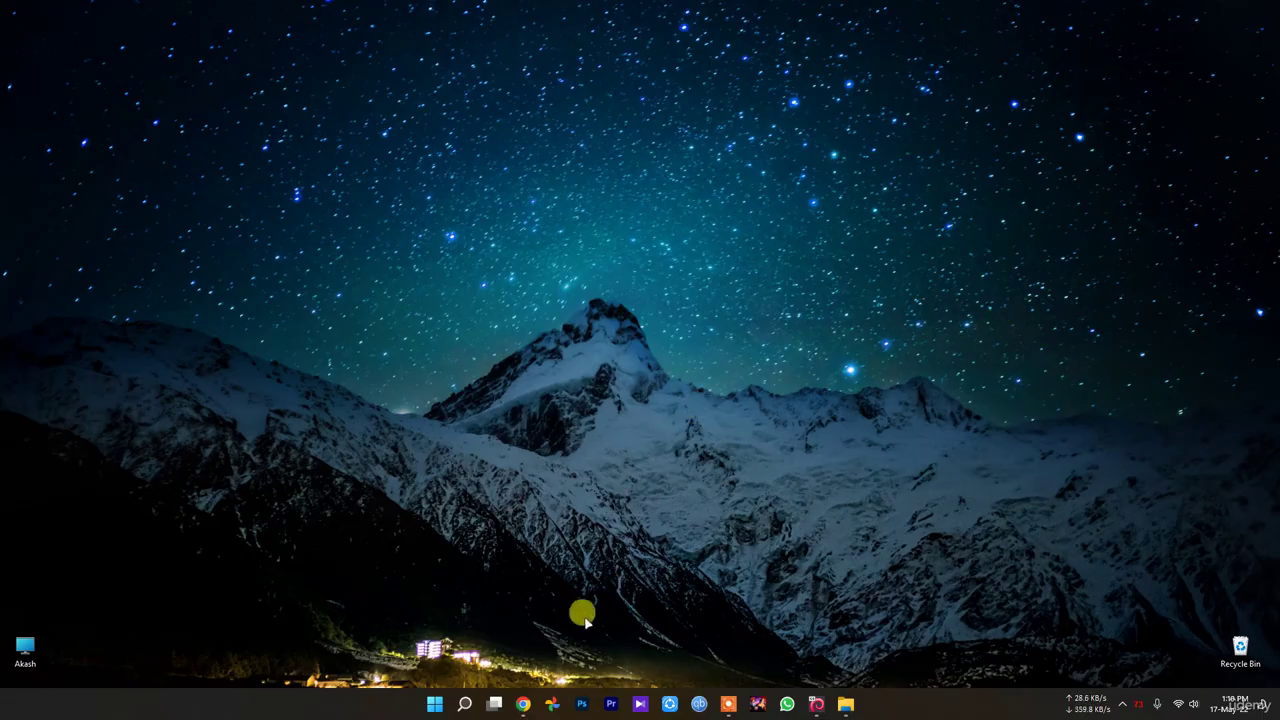
pyautogui.moveTo(523, 700)
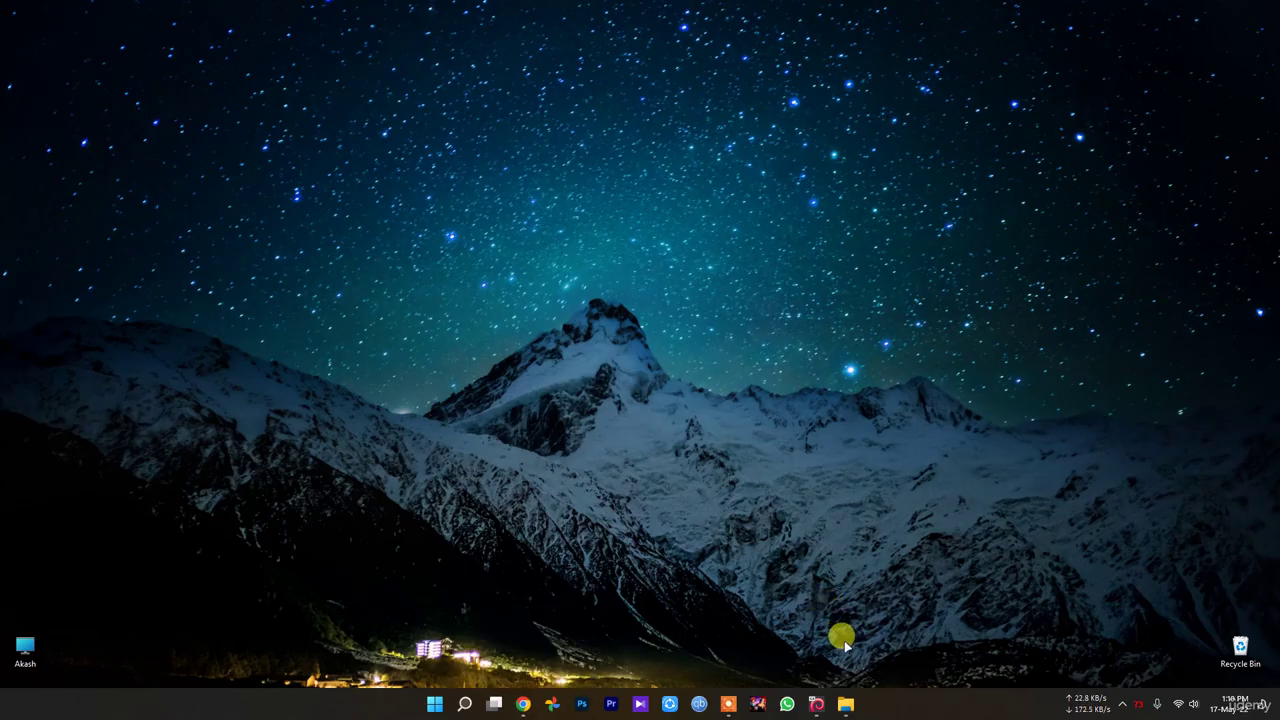
pyautogui.click(818, 704)
pyautogui.click(818, 704)
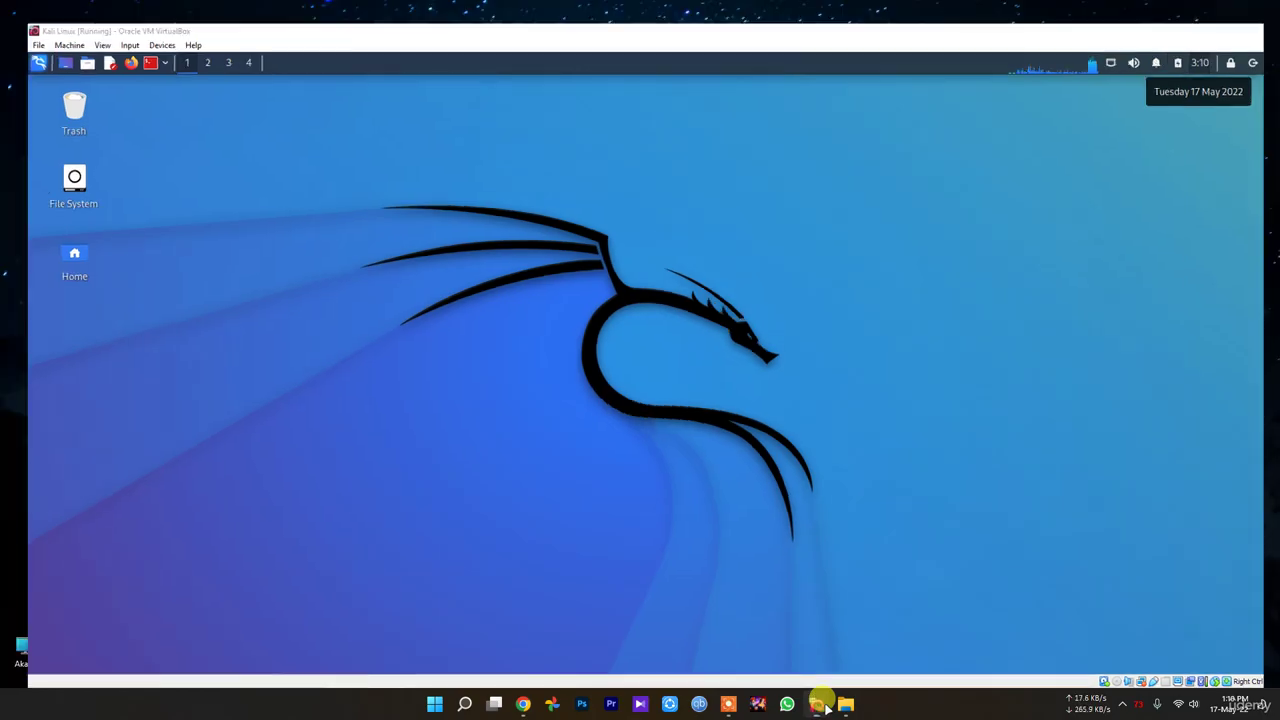
pyautogui.moveTo(822, 700)
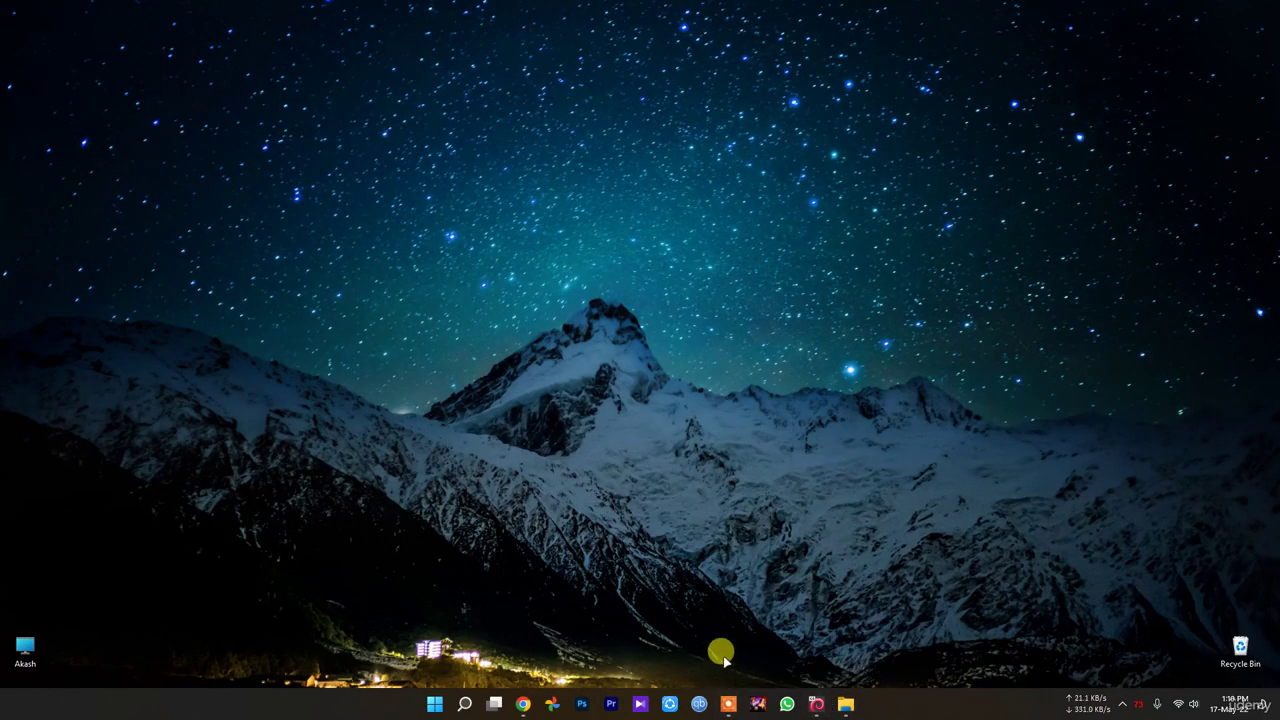
# Step: Check the memory performance graph in Task Manager and close Task Manager
pyautogui.rightClick(435, 704)
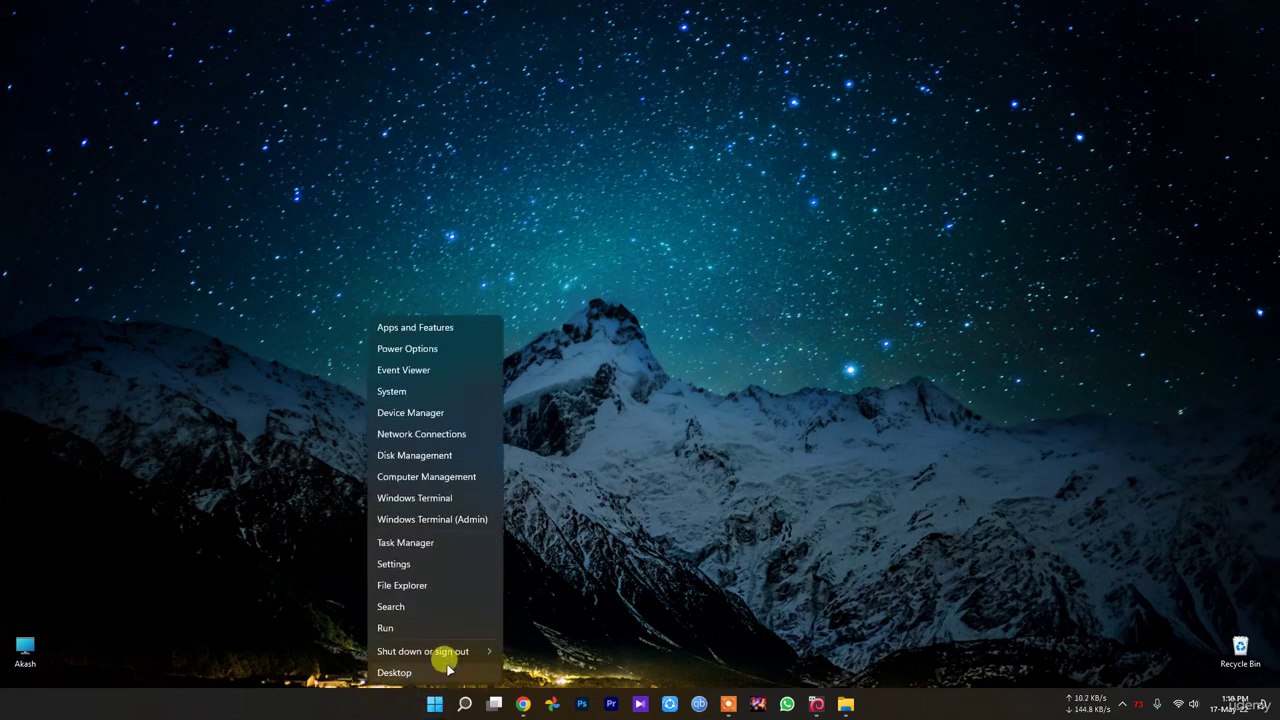
pyautogui.click(402, 540)
pyautogui.click(392, 110)
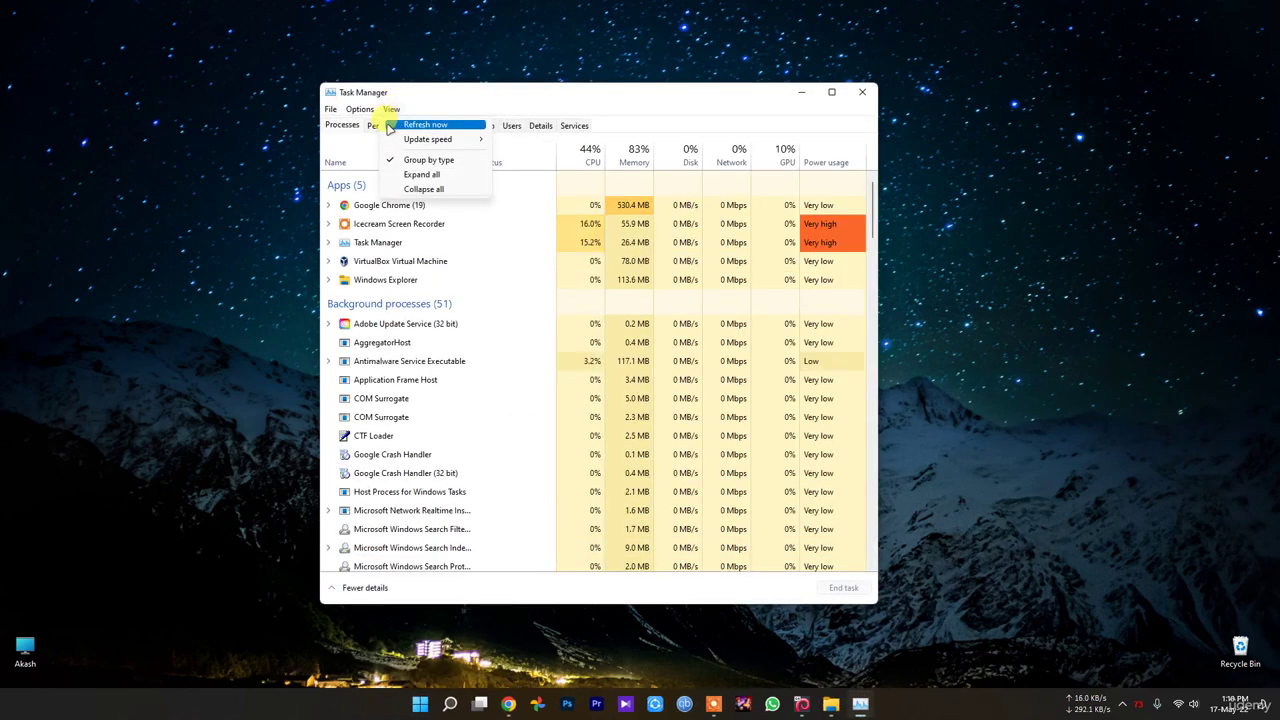
pyautogui.click(389, 125)
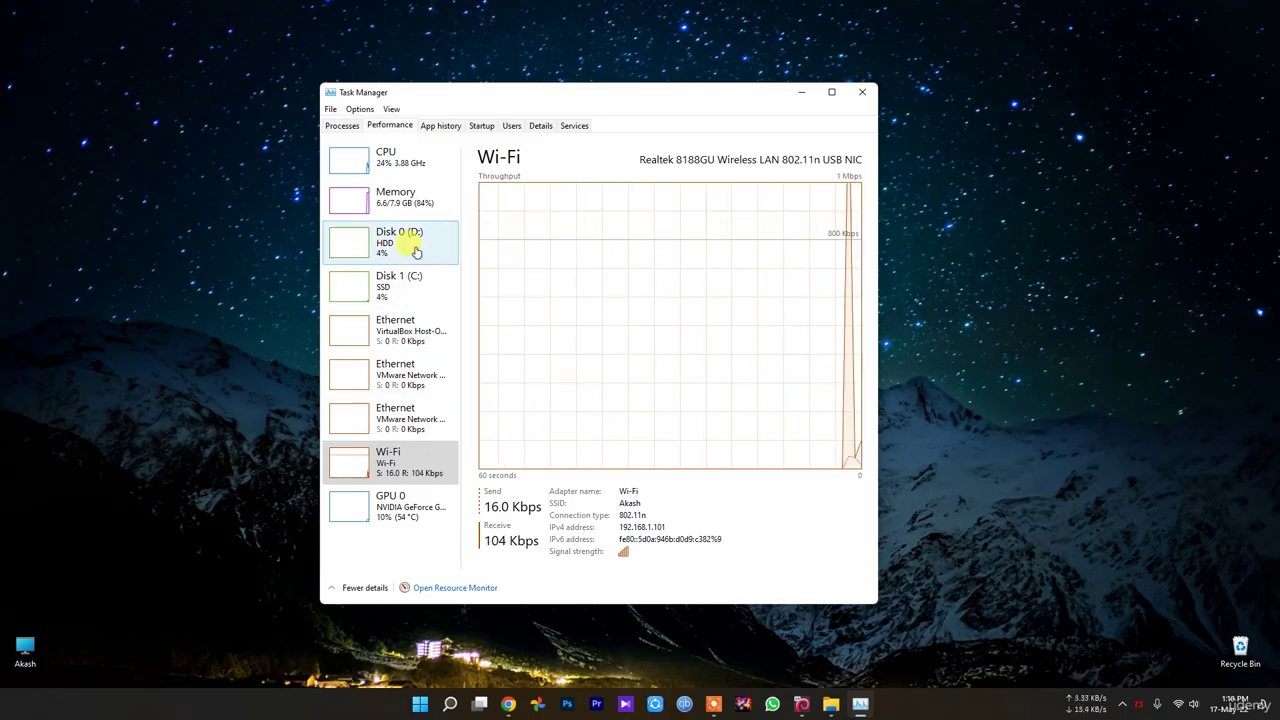
pyautogui.click(400, 198)
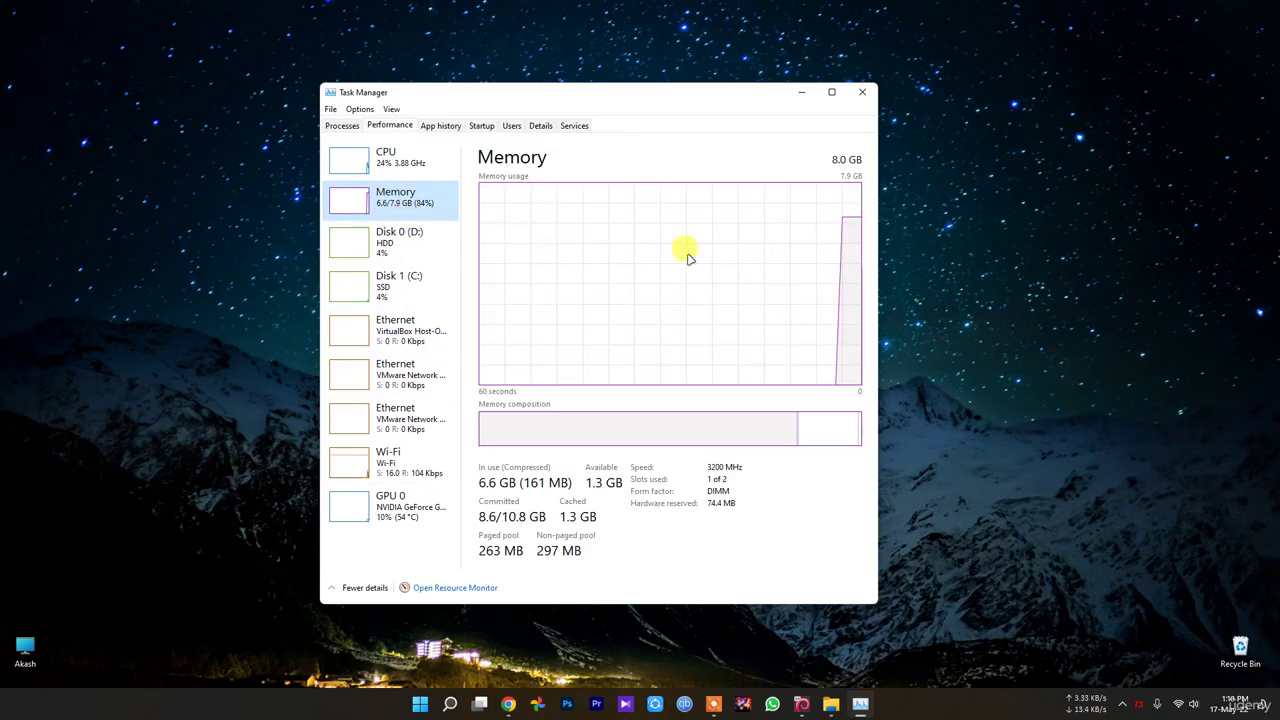
pyautogui.click(862, 93)
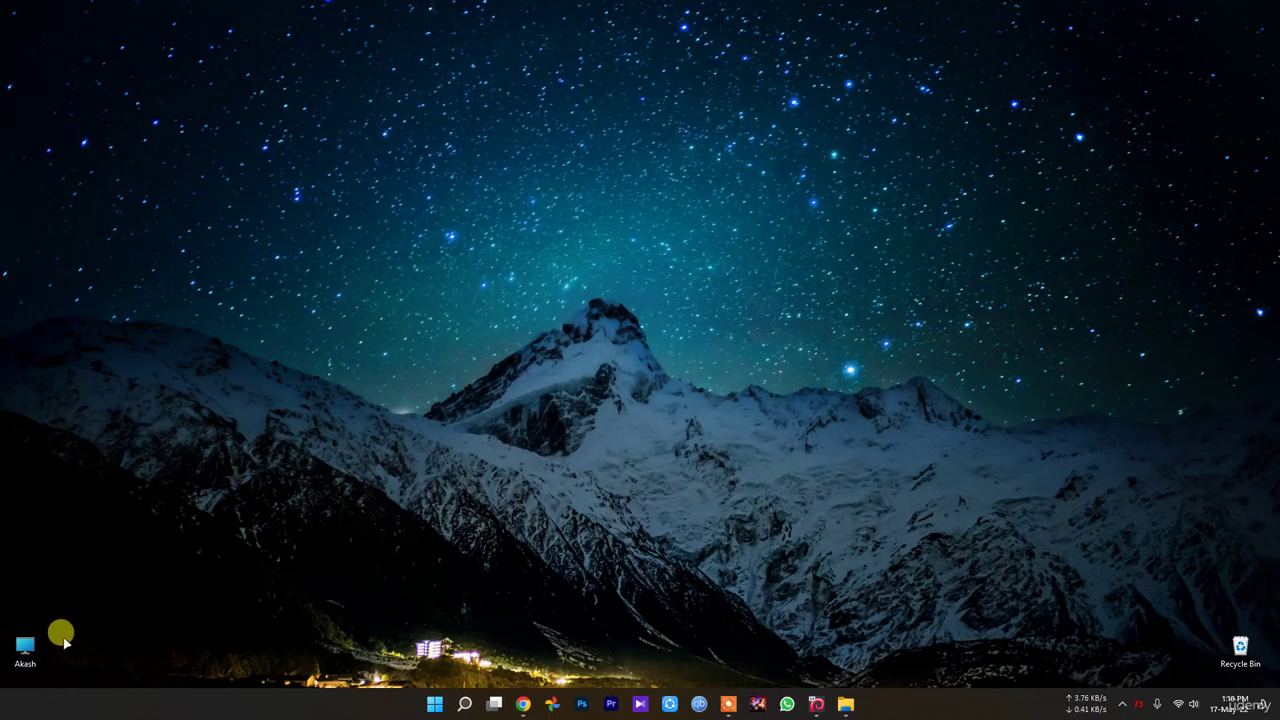
# Step: Open the computer's drive overview in File Explorer and look into the D: and C: drives
pyautogui.doubleClick(25, 648)
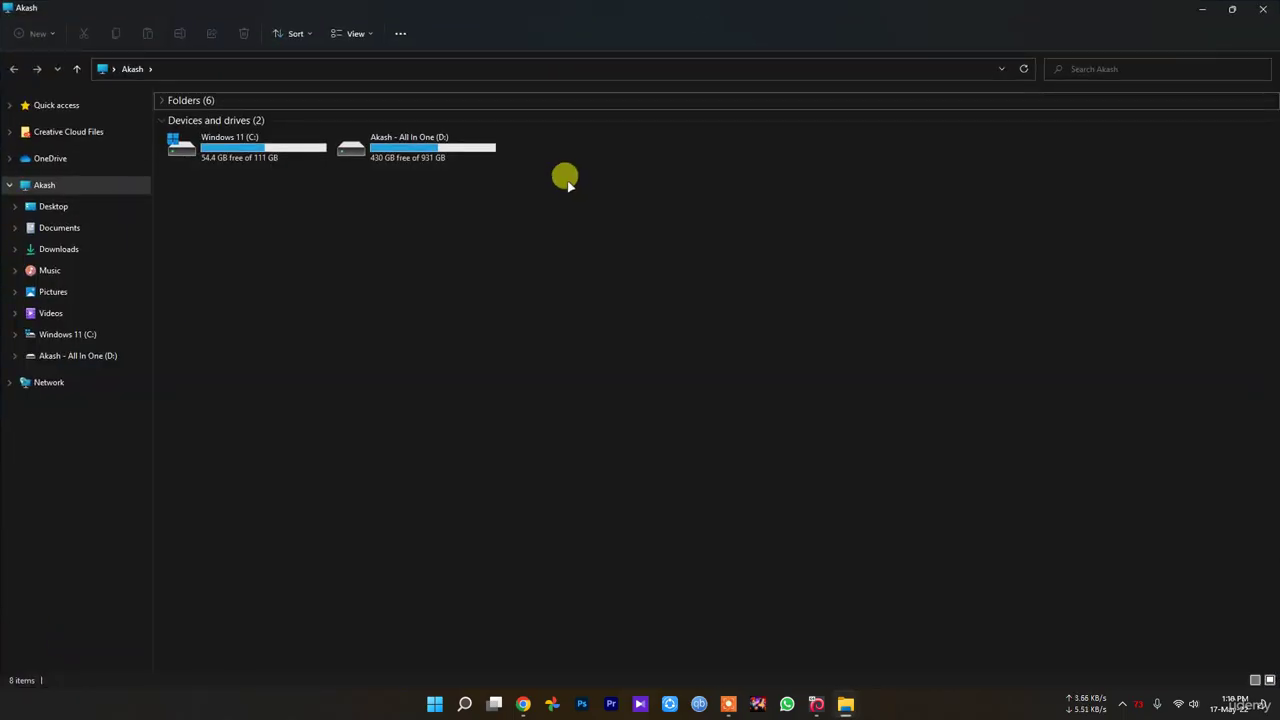
pyautogui.doubleClick(415, 148)
pyautogui.hotkey('alt', 'Left')
pyautogui.doubleClick(256, 152)
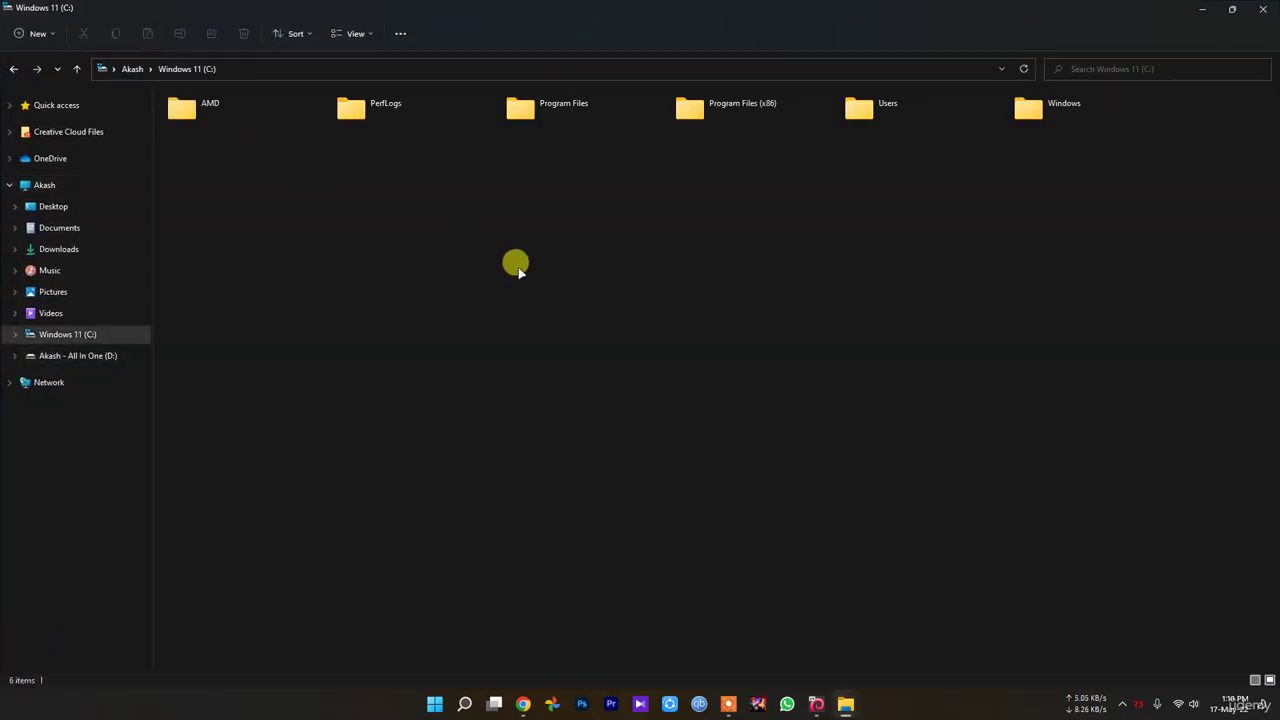
pyautogui.hotkey('alt', 'Left')
# Step: View the System page of Windows Settings, and close both Settings and File Explorer
pyautogui.click(436, 706)
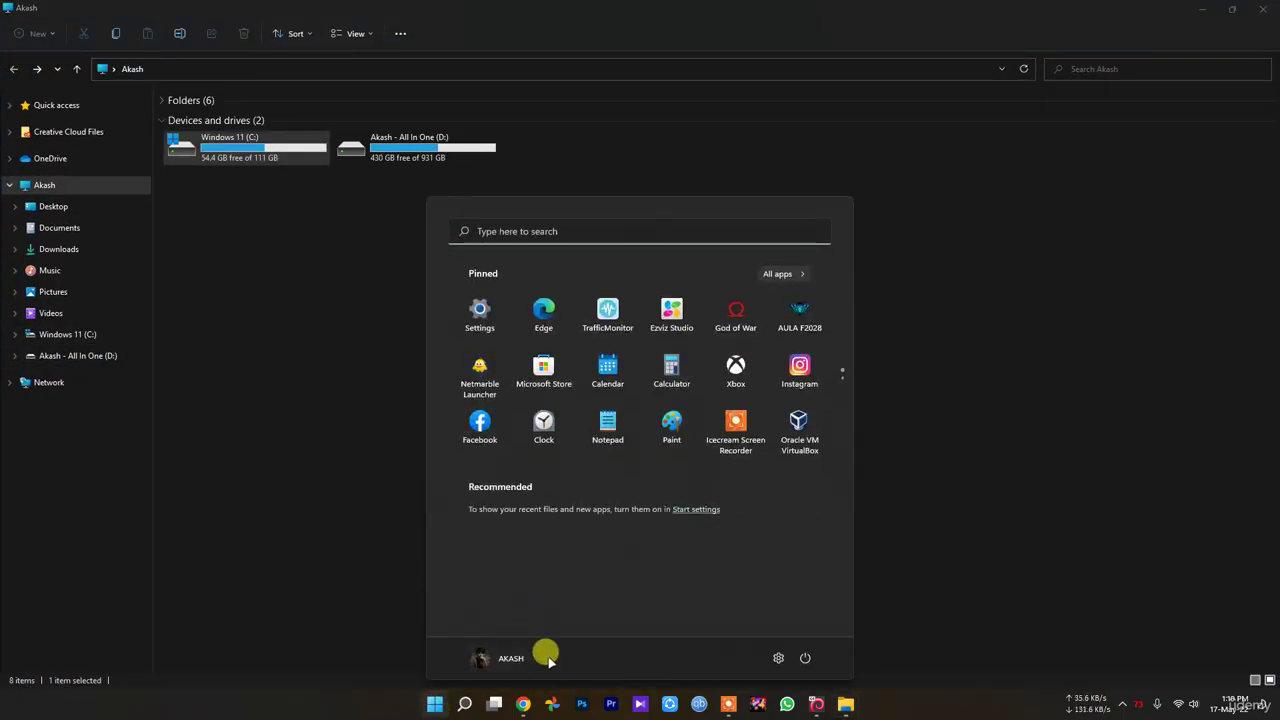
pyautogui.click(774, 658)
pyautogui.scroll(-5, 531, 434)
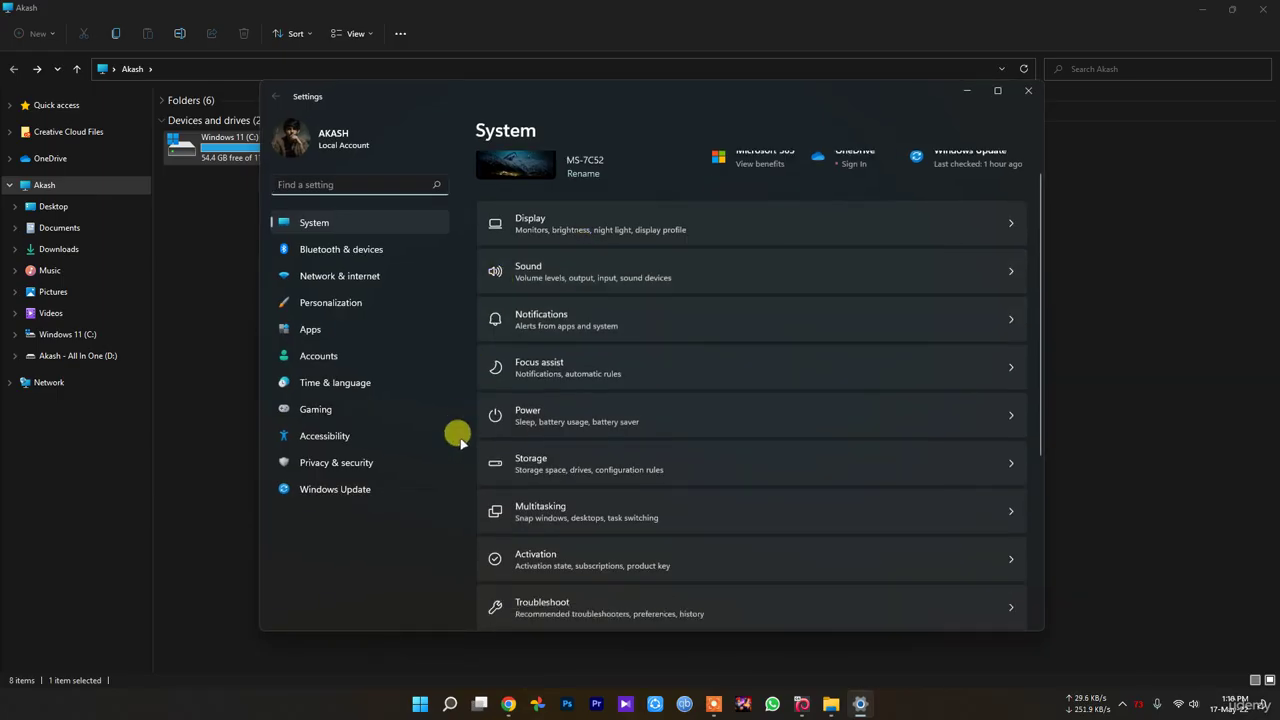
pyautogui.click(1027, 90)
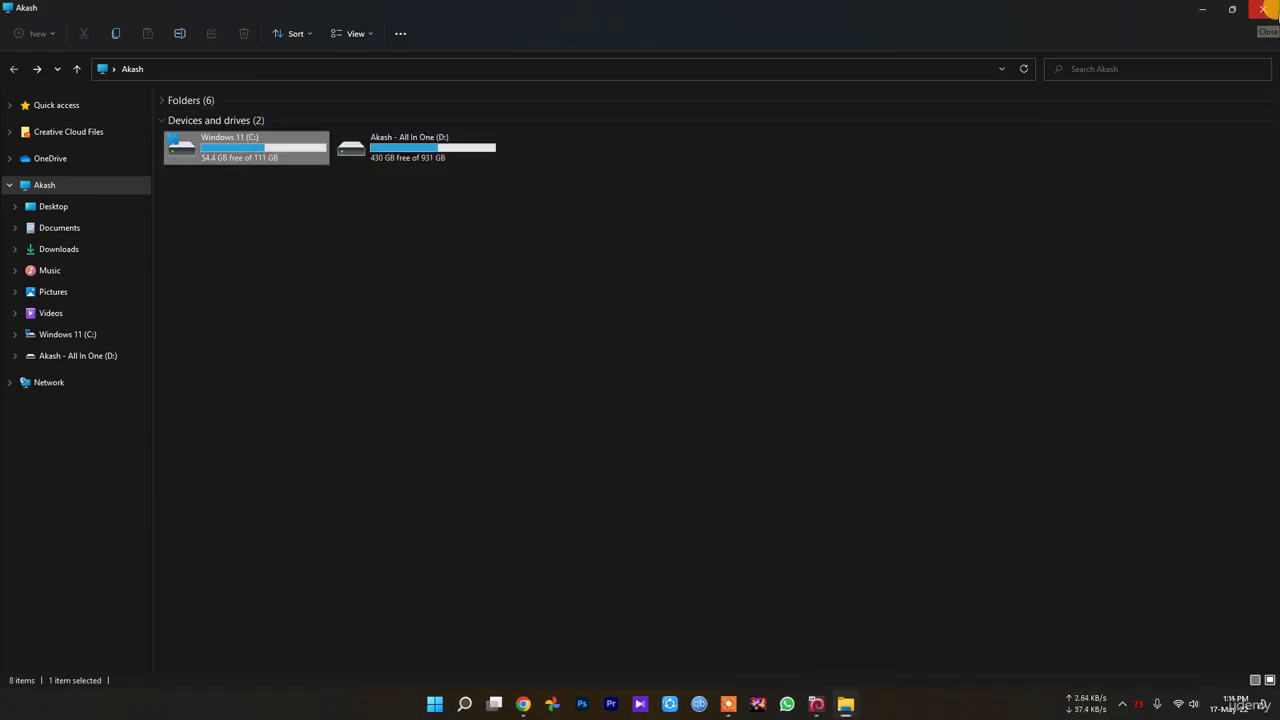
pyautogui.click(1265, 9)
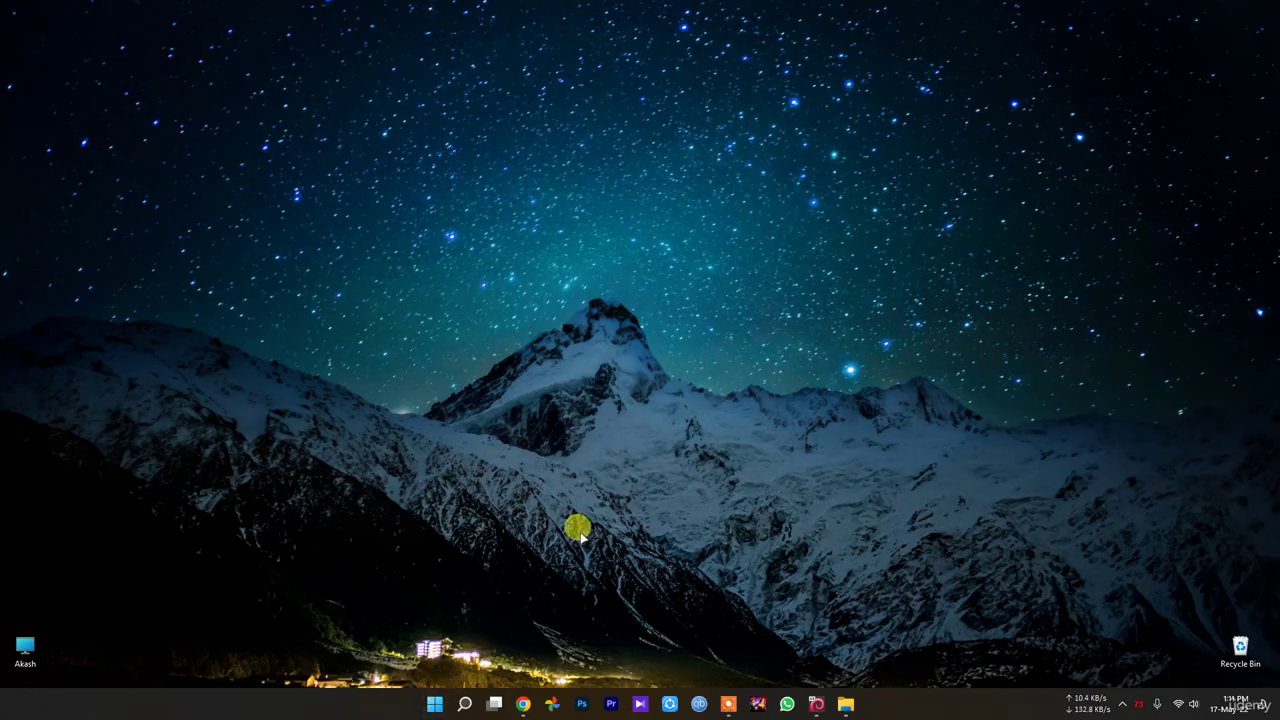
# Step: Show the startup apps in Task Manager and widen the Name column so the full app names fit
pyautogui.rightClick(434, 706)
pyautogui.click(405, 562)
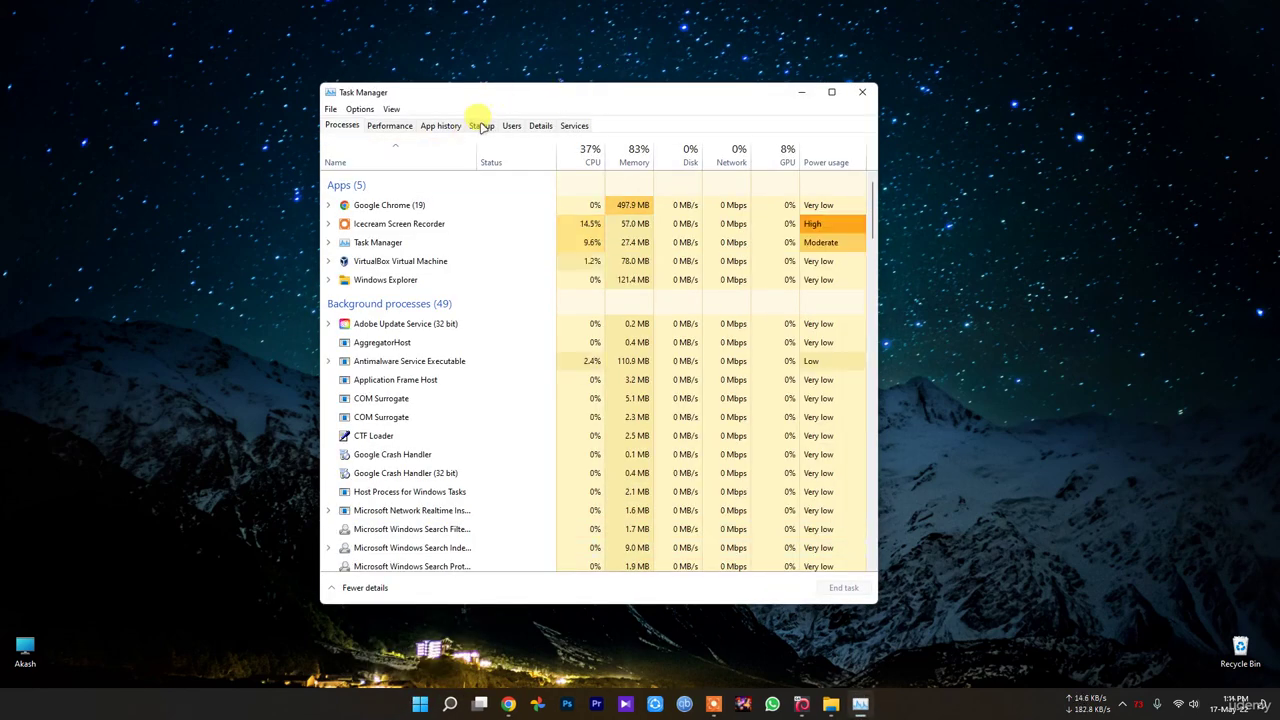
pyautogui.click(481, 126)
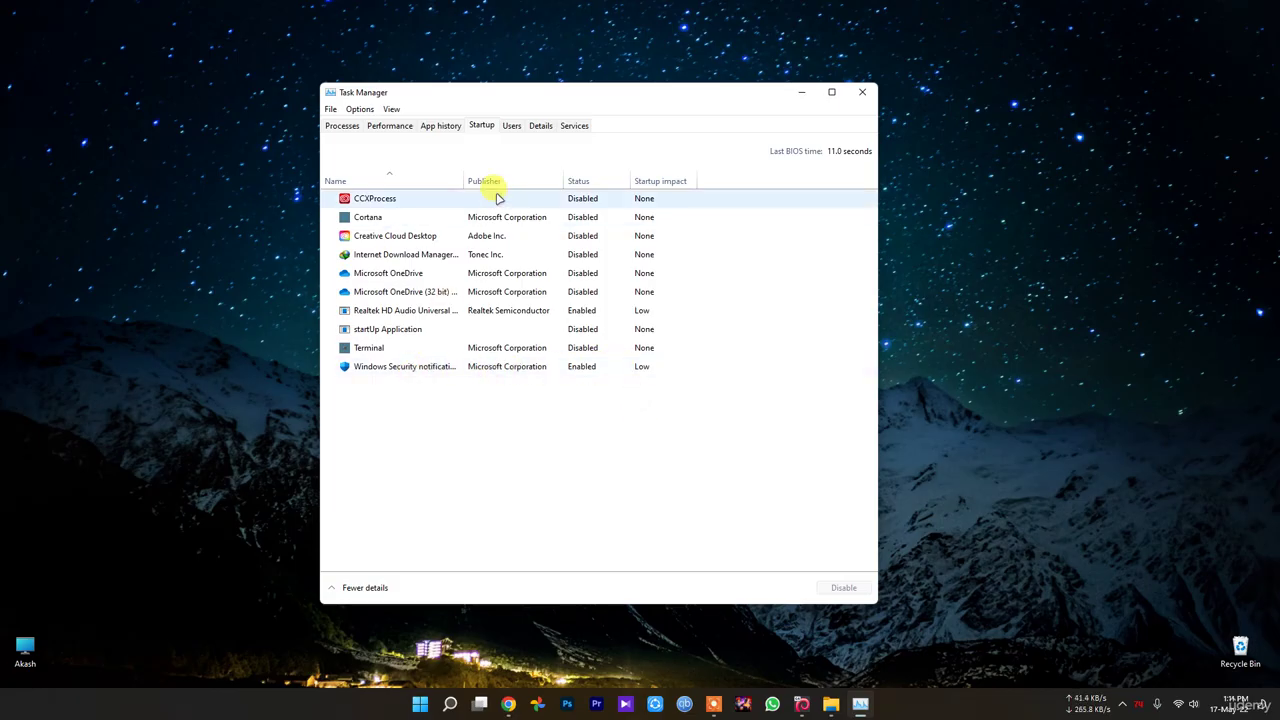
pyautogui.moveTo(459, 178); pyautogui.dragTo(510, 180)
# Step: Examine the startup entries from the Windows Security notification icon up to Cortana for their status and startup impact, and close Task Manager
pyautogui.click(435, 374)
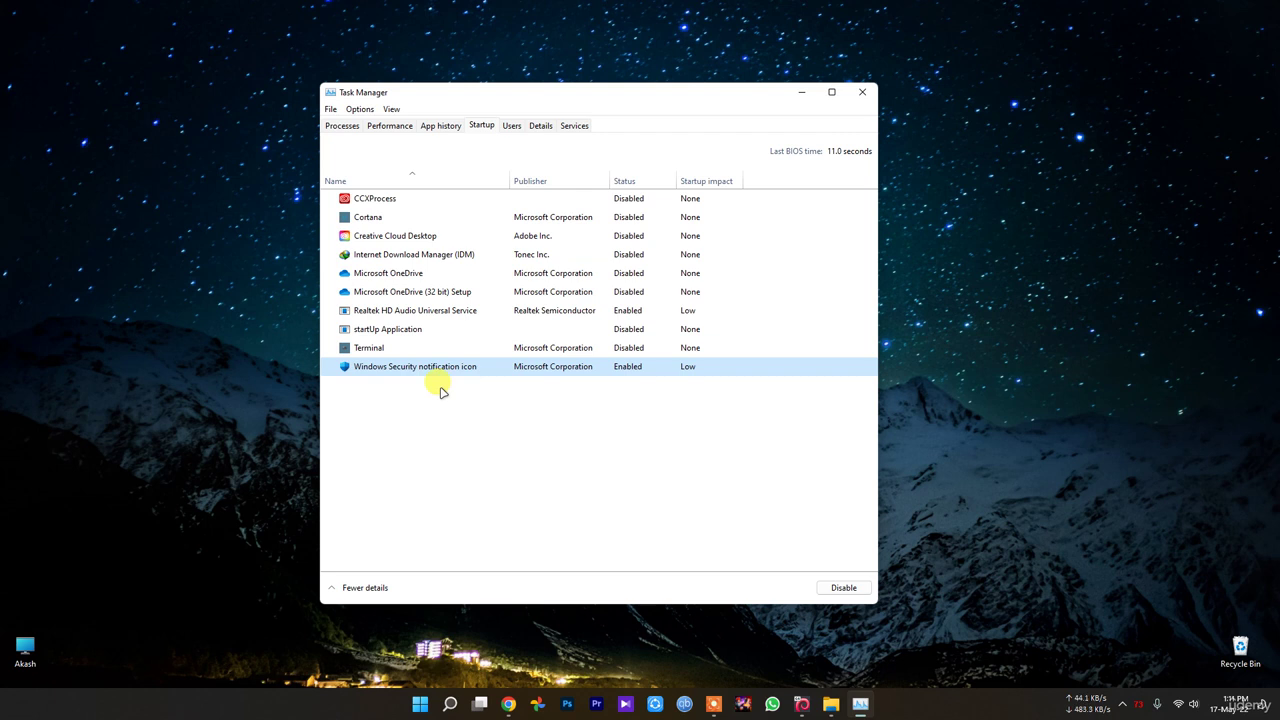
pyautogui.click(505, 314)
pyautogui.click(406, 291)
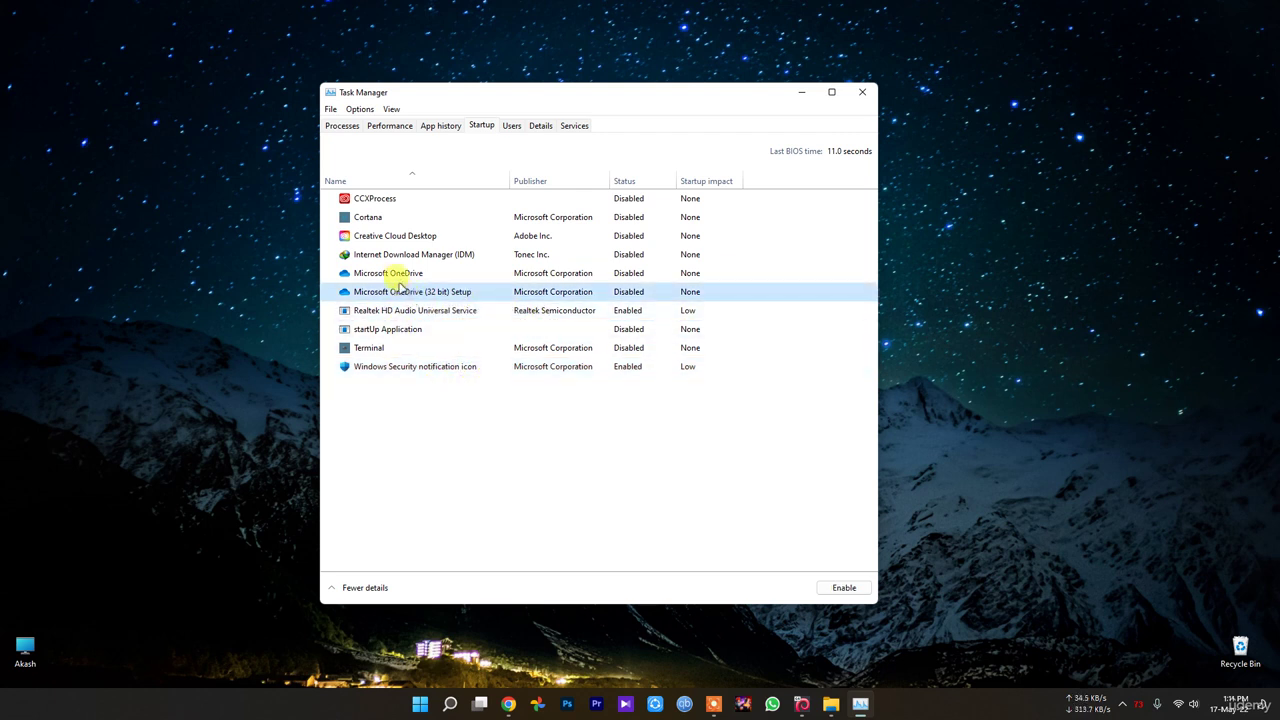
pyautogui.click(396, 273)
pyautogui.click(385, 255)
pyautogui.click(371, 236)
pyautogui.click(366, 214)
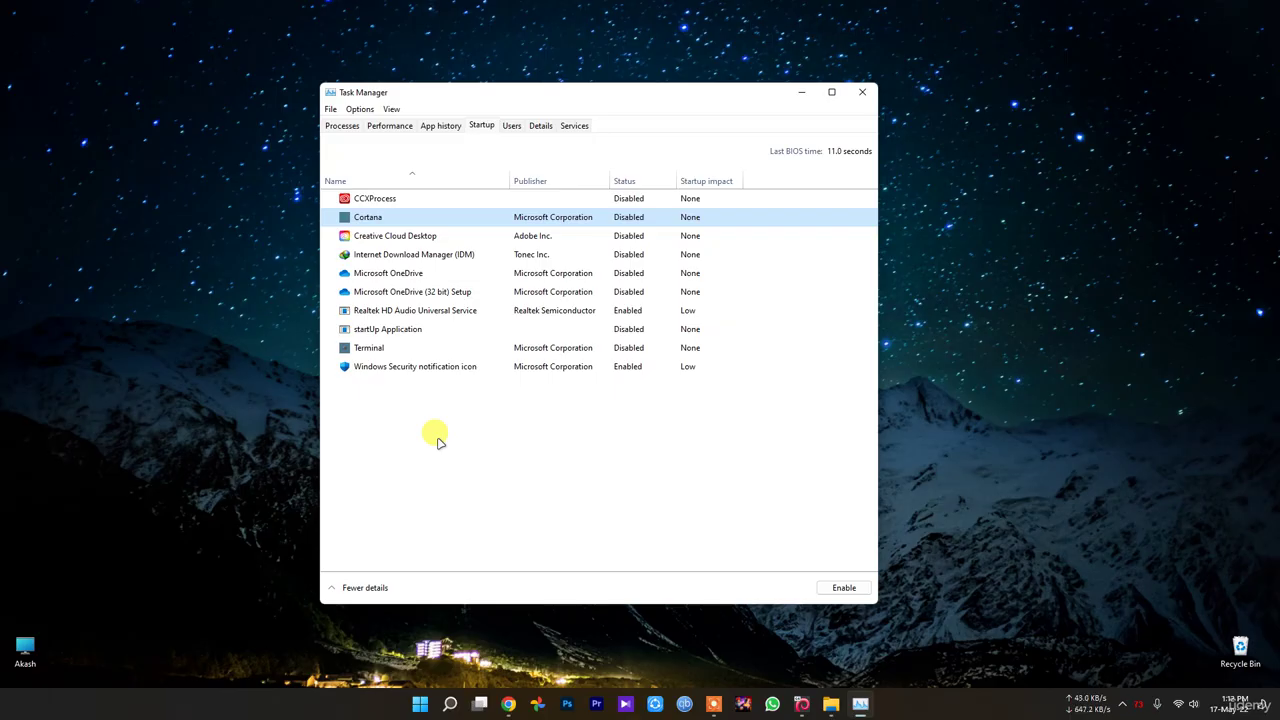
pyautogui.click(862, 92)
# Step: Search Windows Settings for "accoun" and open the account privacy settings
pyautogui.click(421, 703)
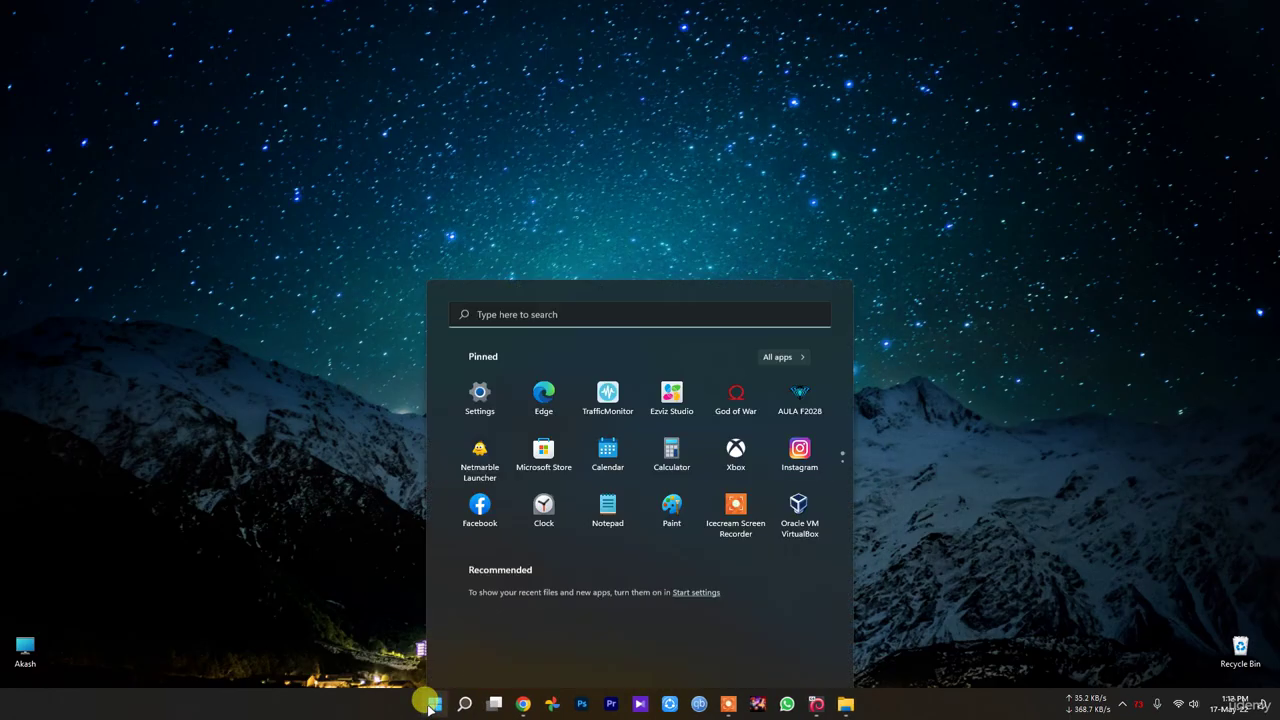
pyautogui.click(777, 658)
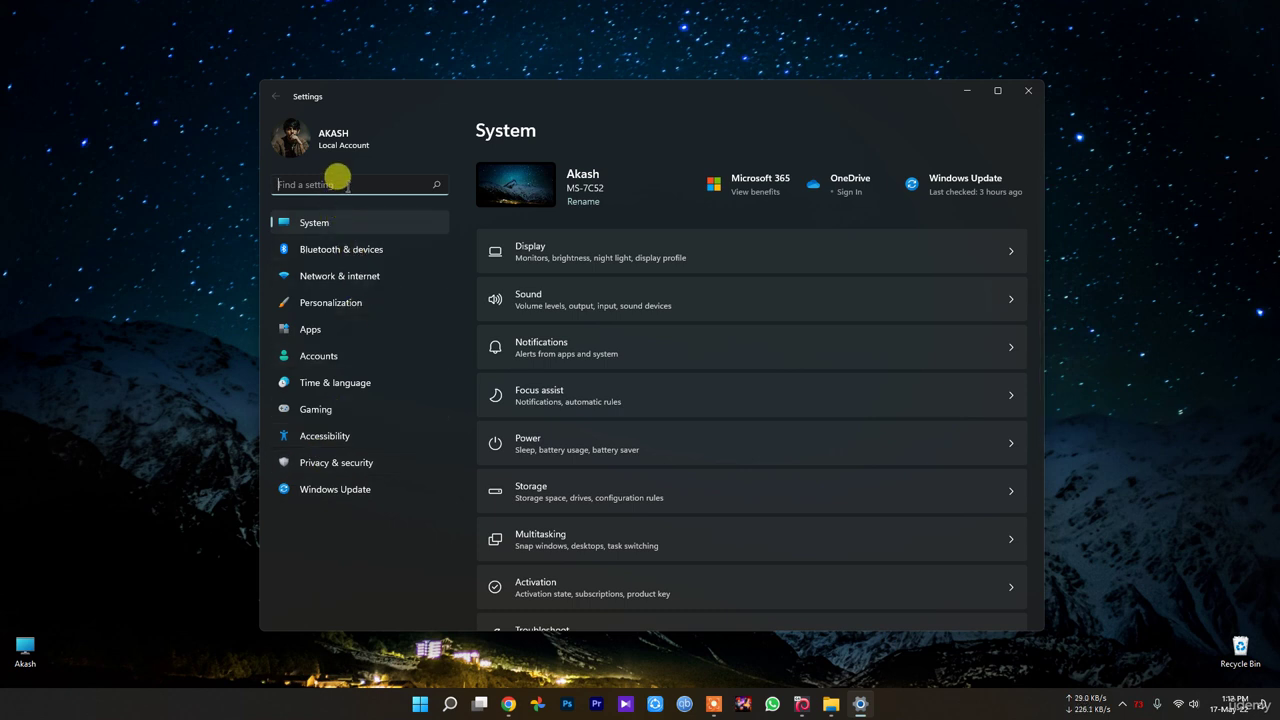
pyautogui.write('accoun')
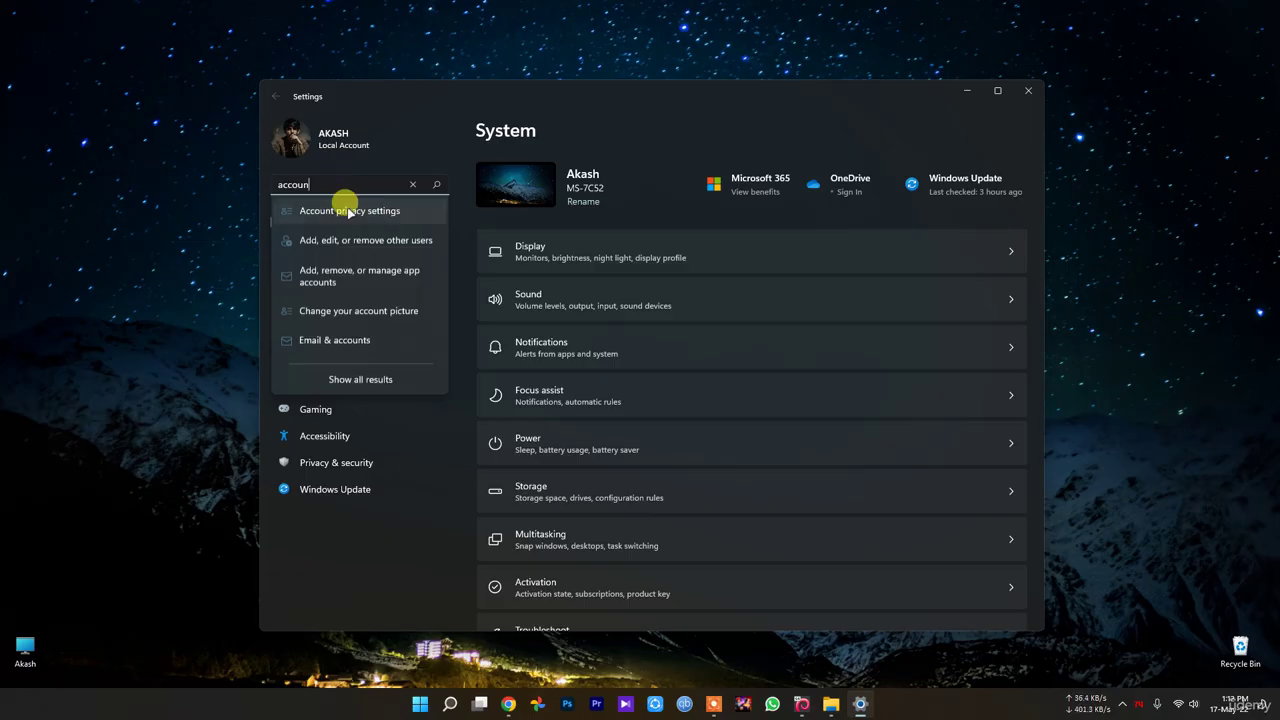
pyautogui.click(342, 210)
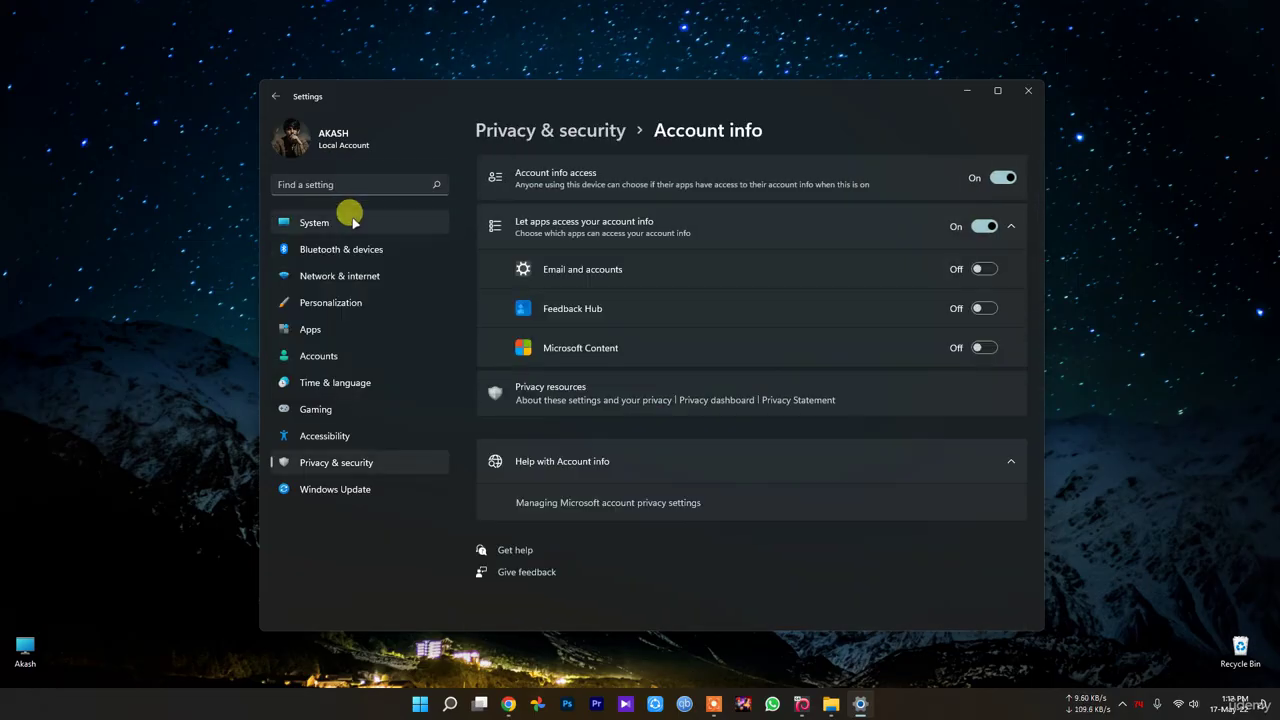
# Step: Search the settings for "restart", review the sign-in options including the restartable apps setting, and close Settings
pyautogui.click(316, 176)
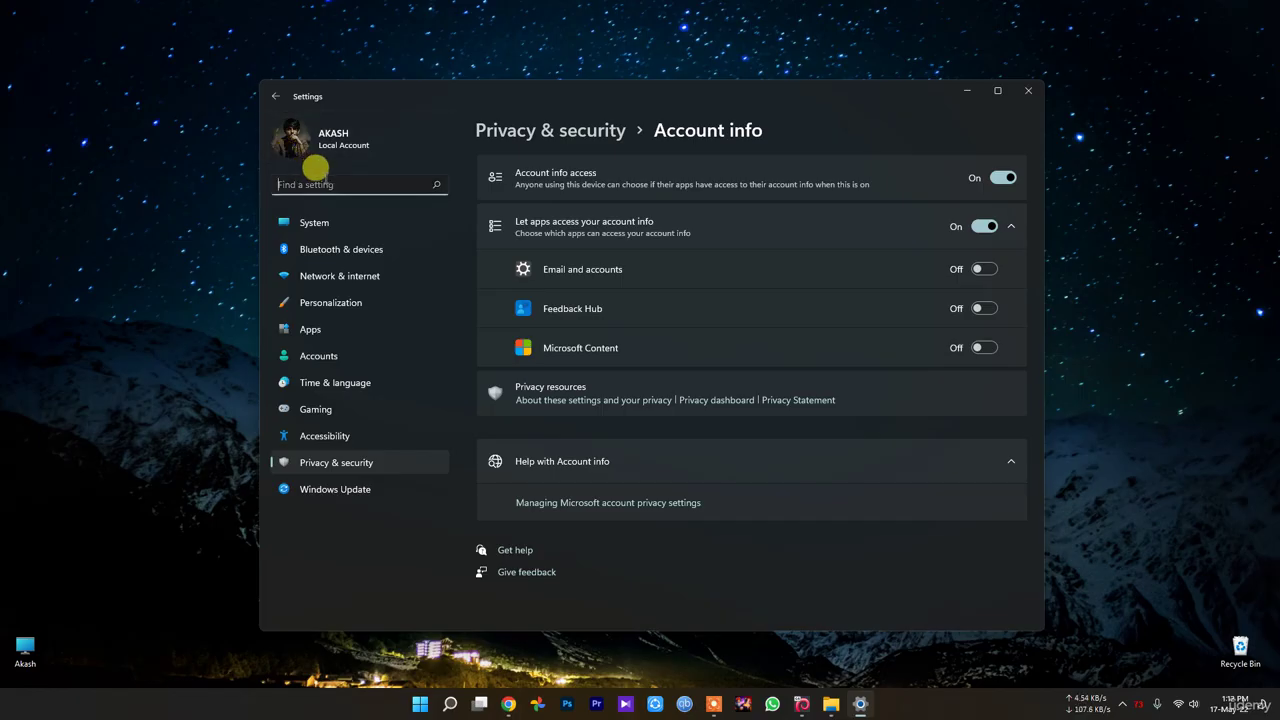
pyautogui.write('res')
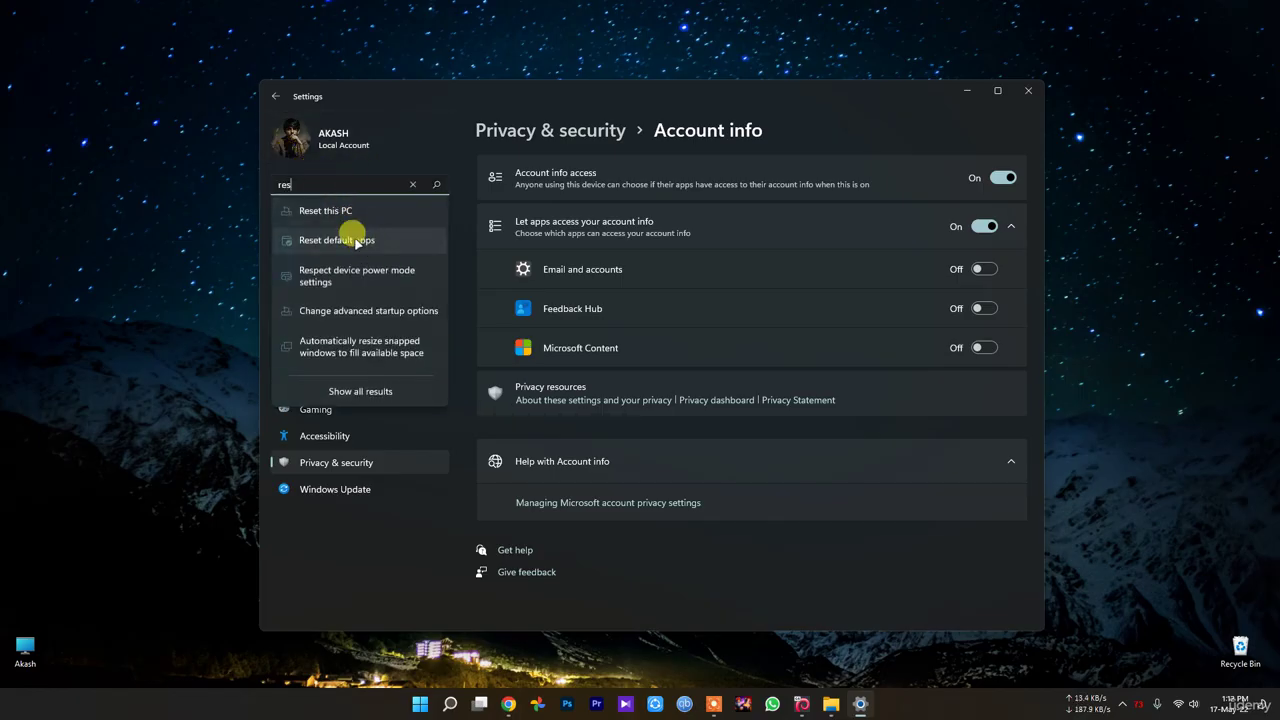
pyautogui.write('tart')
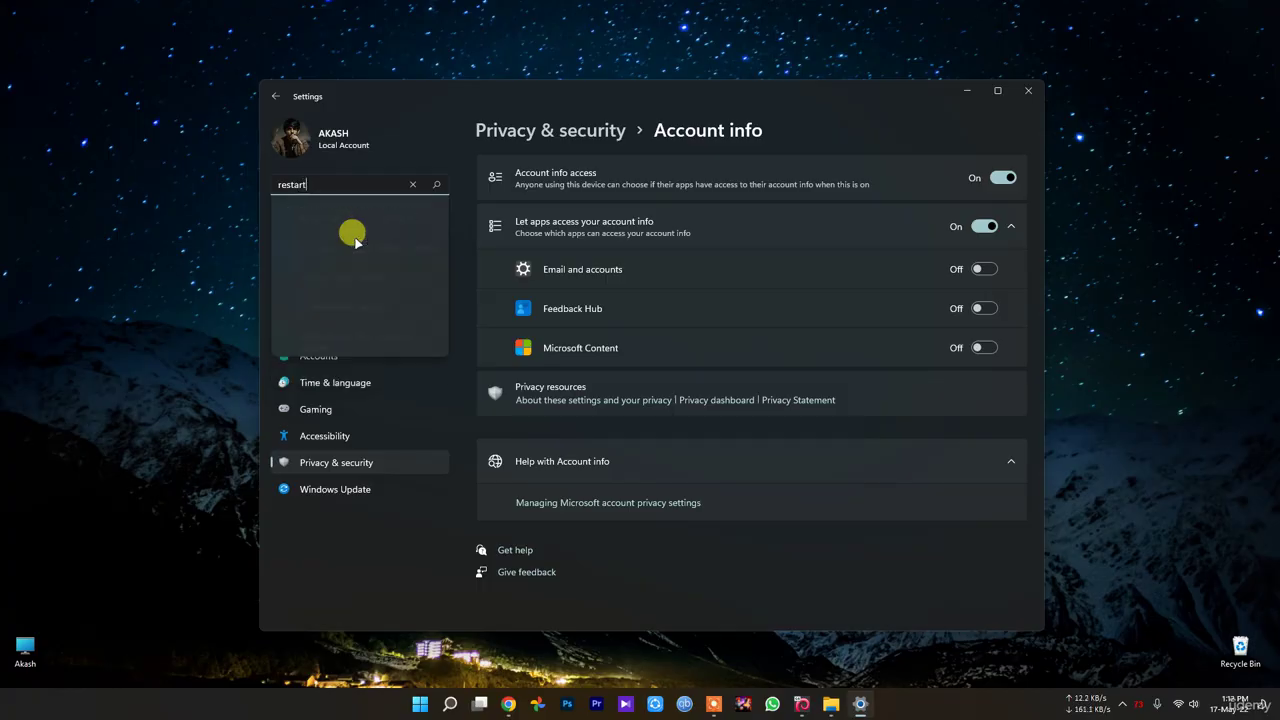
pyautogui.click(366, 211)
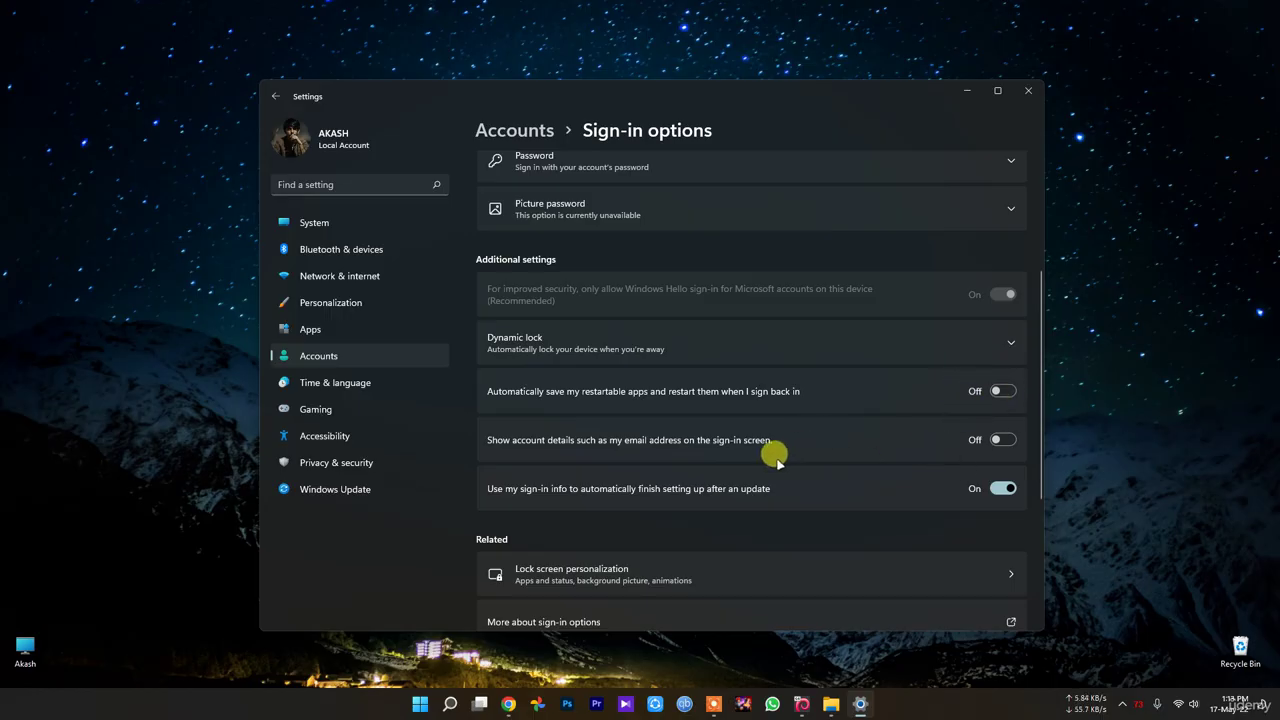
pyautogui.scroll(3, 791, 440)
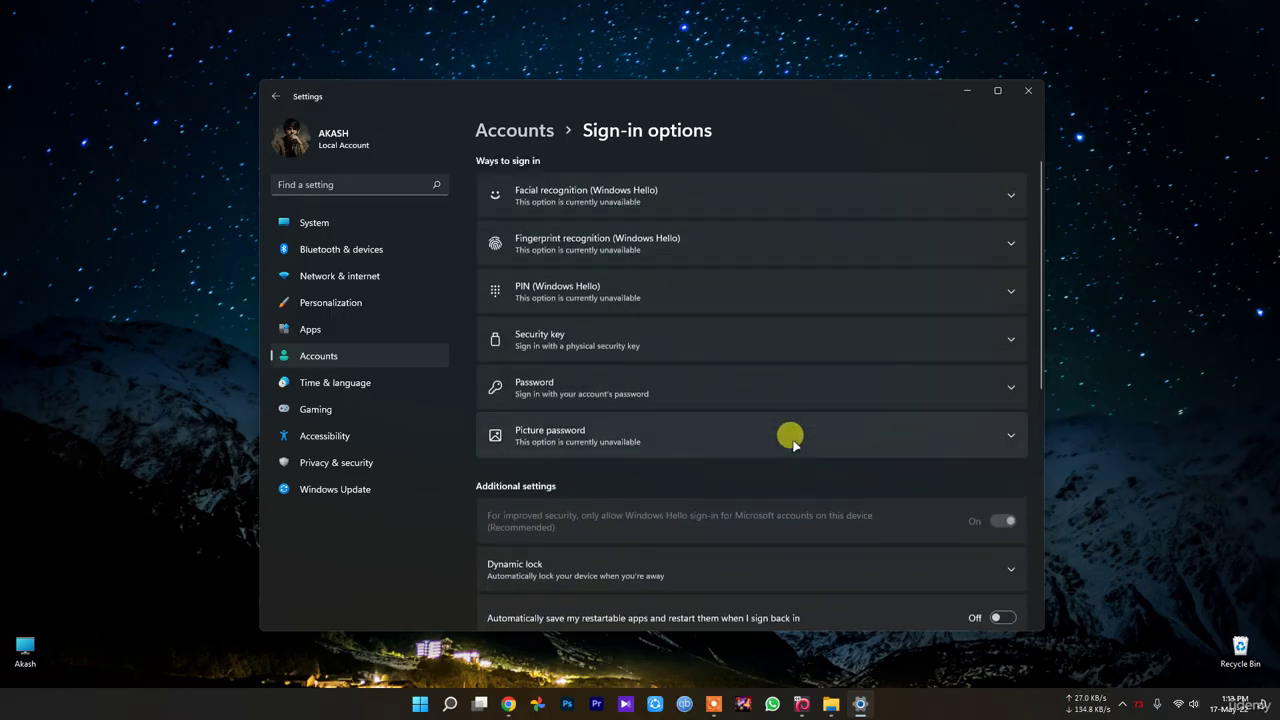
pyautogui.click(1027, 90)
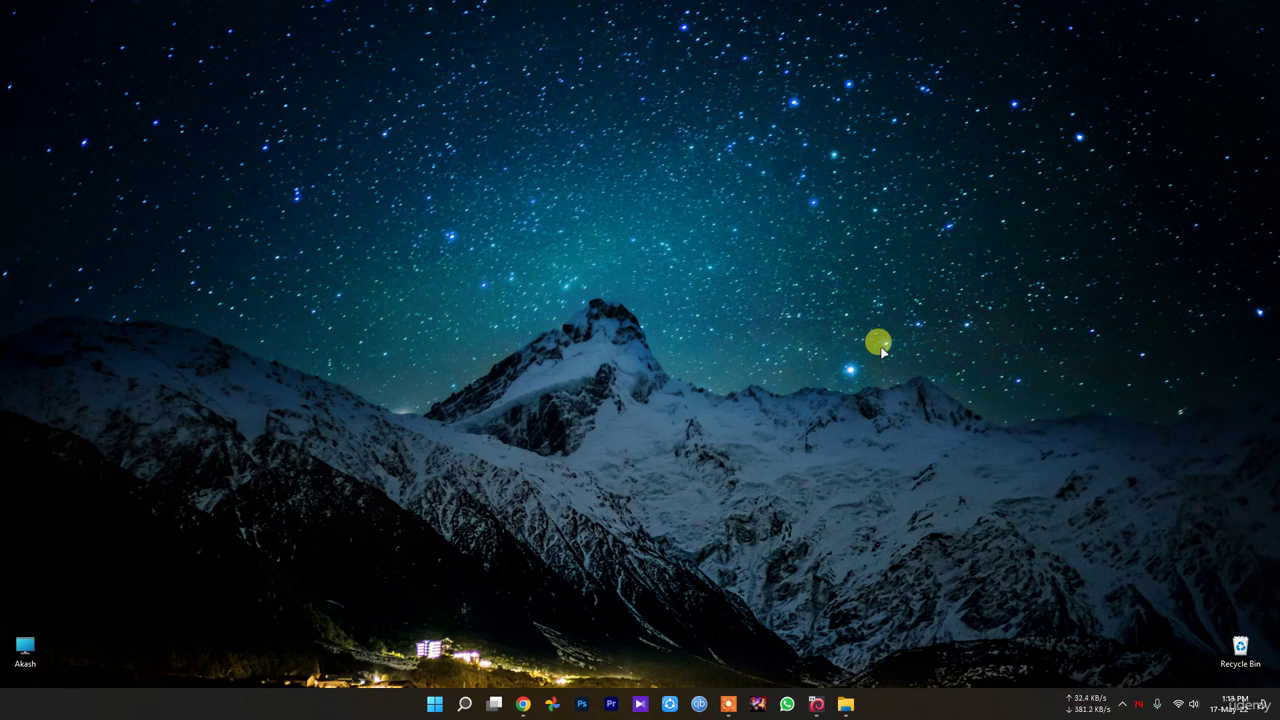
# Step: Open Windows Settings and examine the Windows permissions and app permissions listed under Privacy & security
pyautogui.click(435, 704)
pyautogui.click(770, 656)
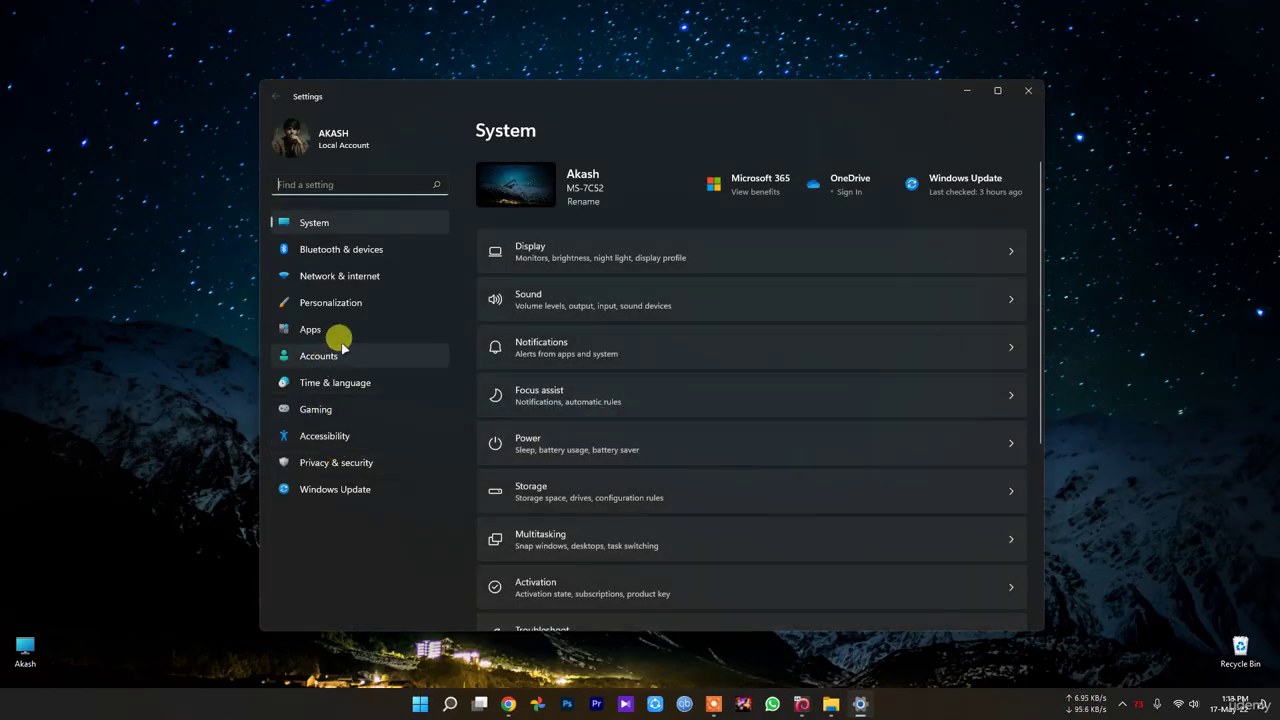
pyautogui.click(346, 464)
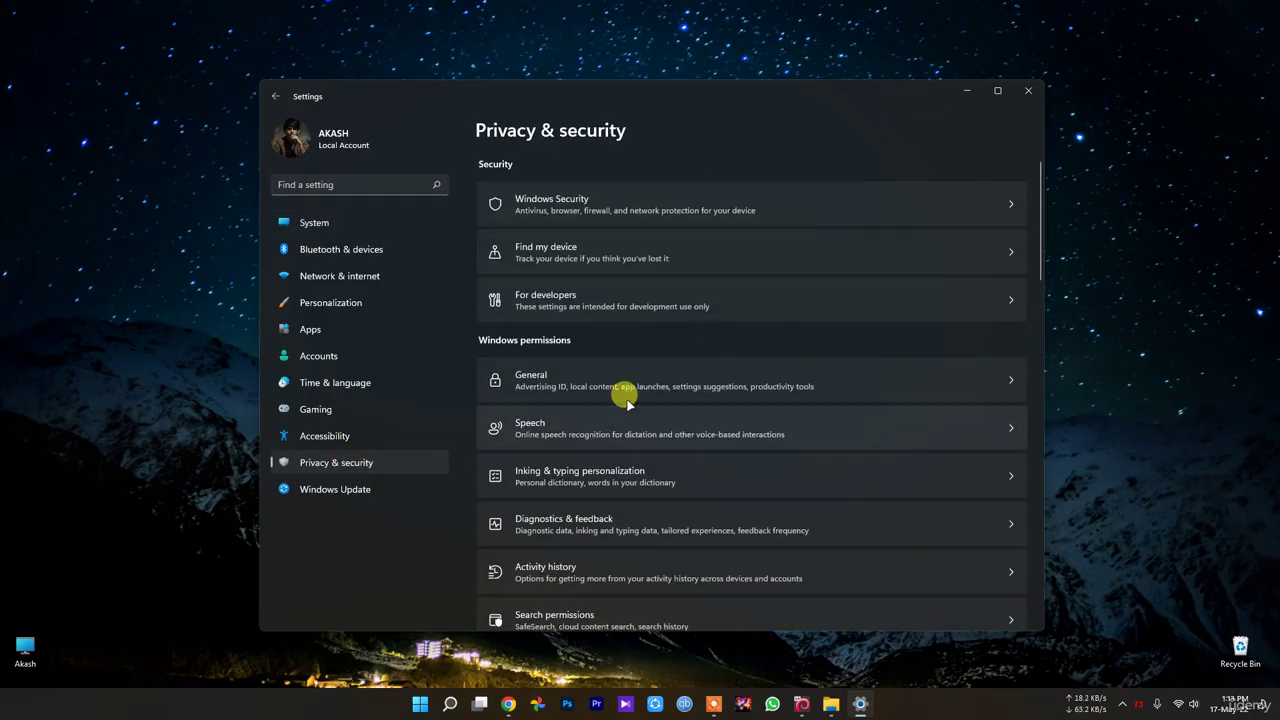
pyautogui.scroll(-3, 655, 314)
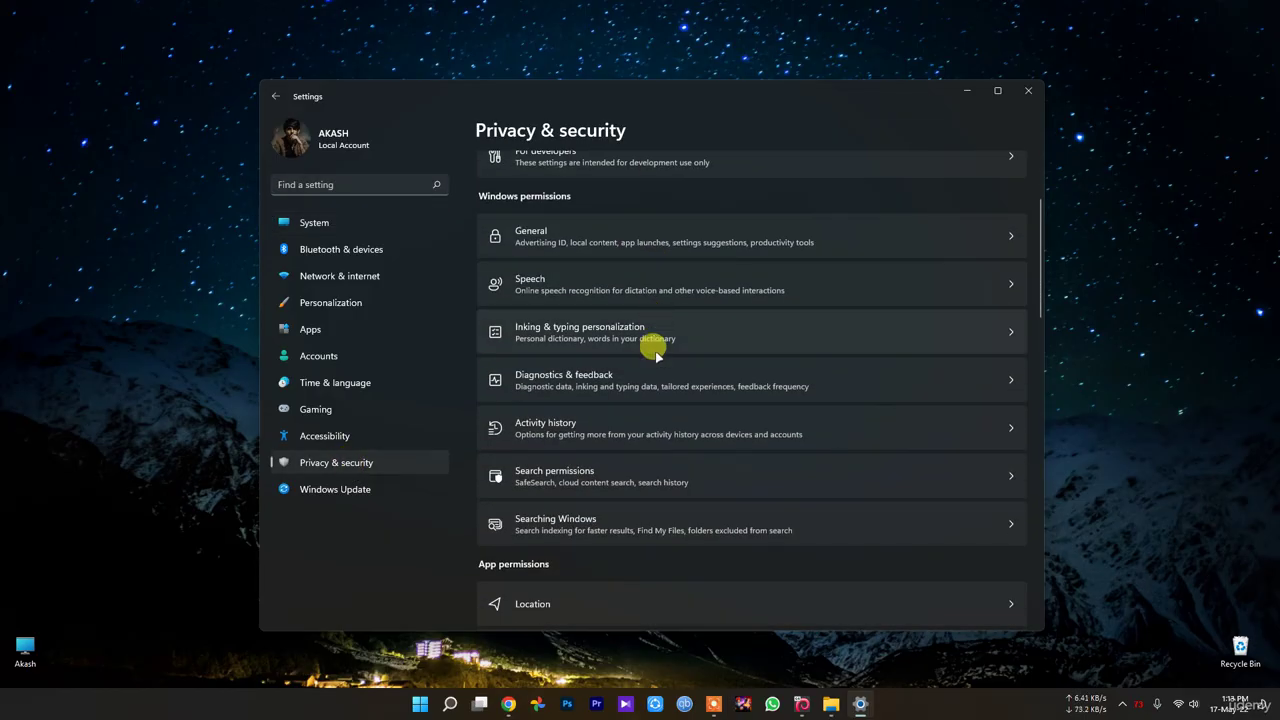
pyautogui.scroll(-13, 608, 360)
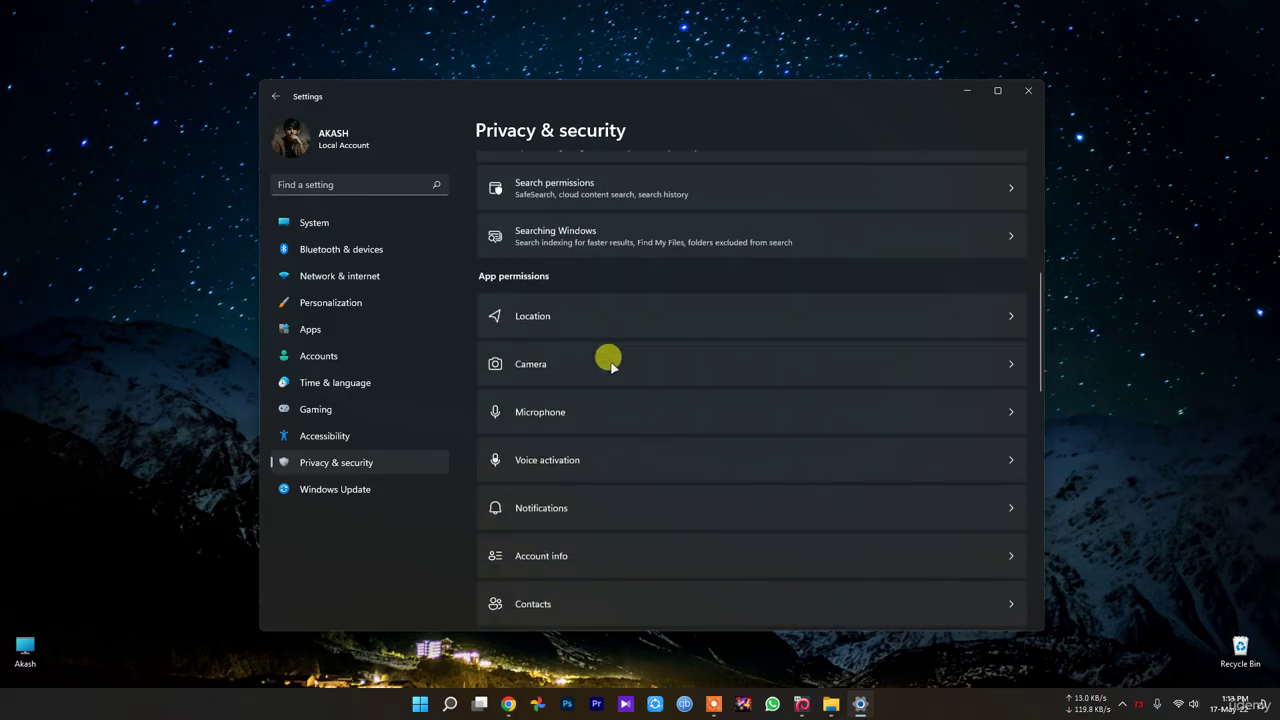
pyautogui.scroll(15, 610, 470)
pyautogui.scroll(-2, 610, 495)
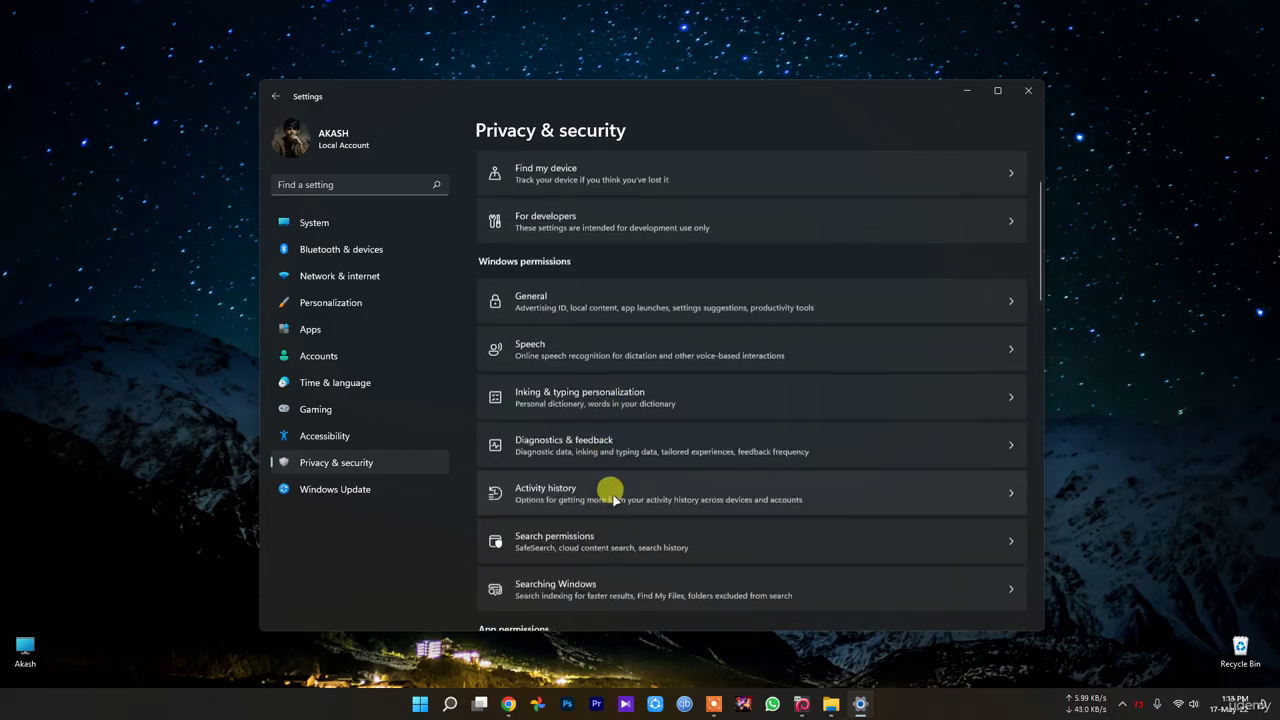
pyautogui.scroll(3, 590, 393)
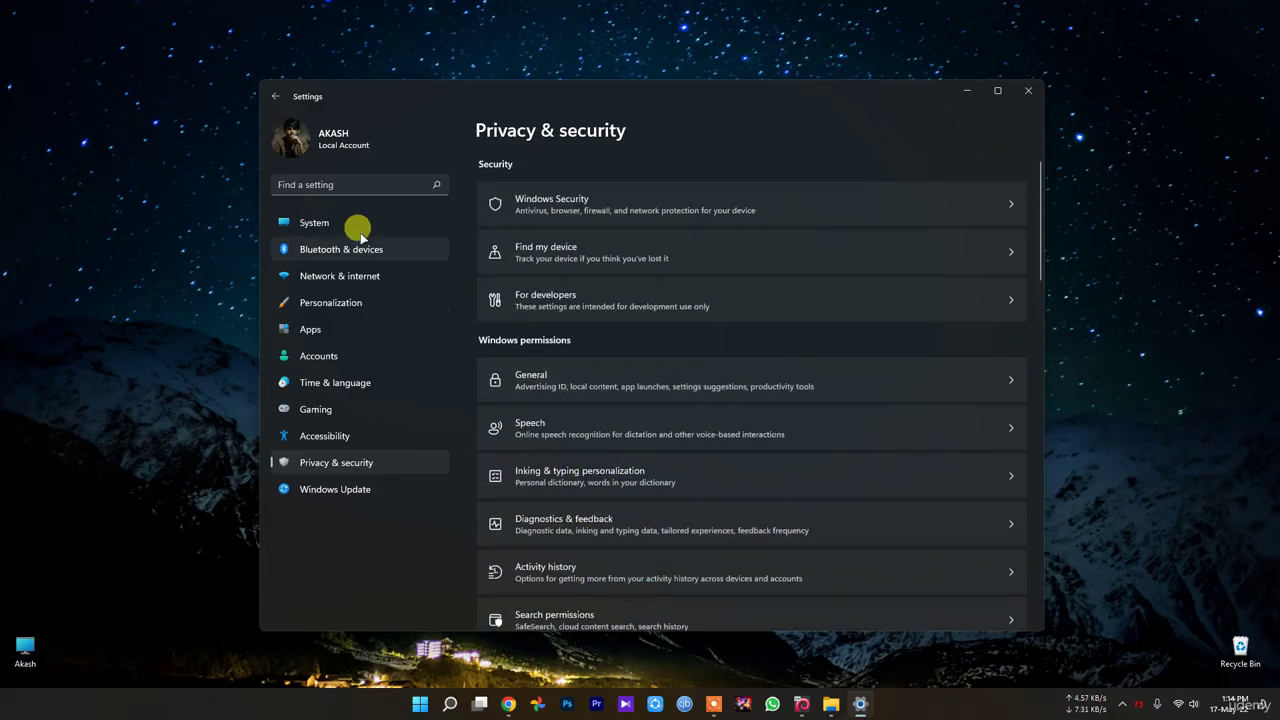
# Step: Search the settings for "background app" and clear the search
pyautogui.click(344, 182)
pyautogui.write('ba')
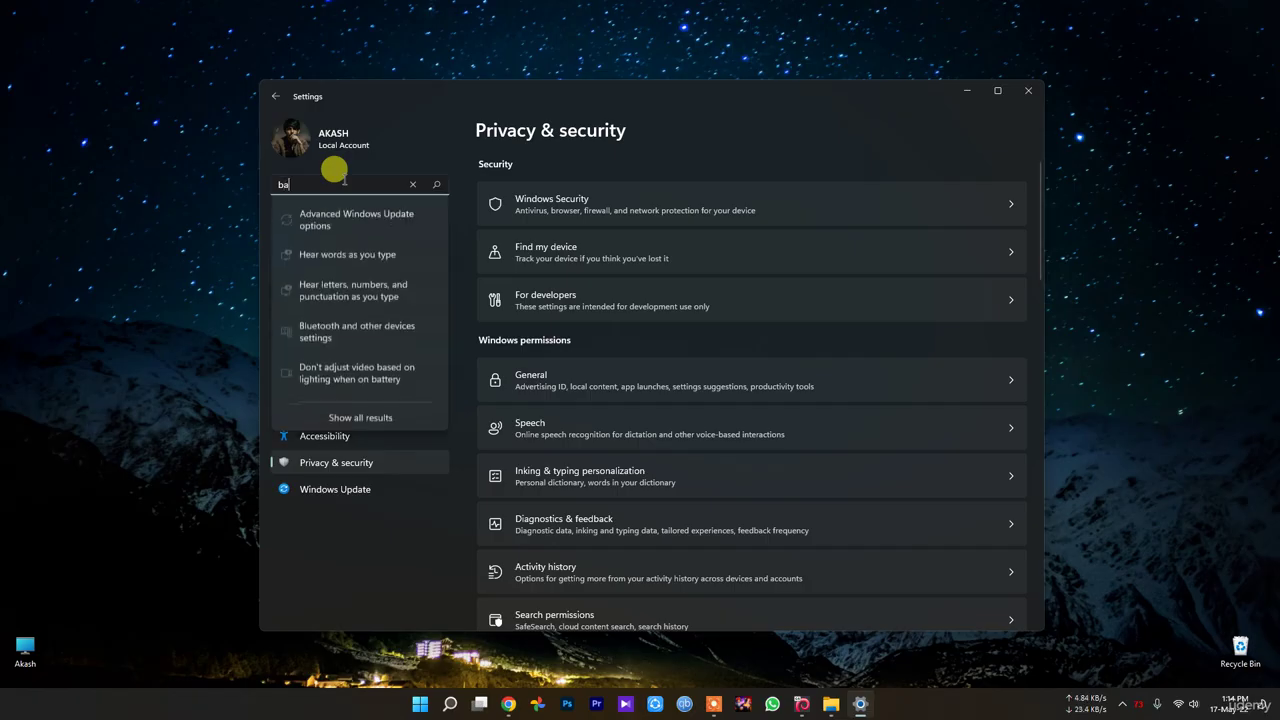
pyautogui.write('ckgr')
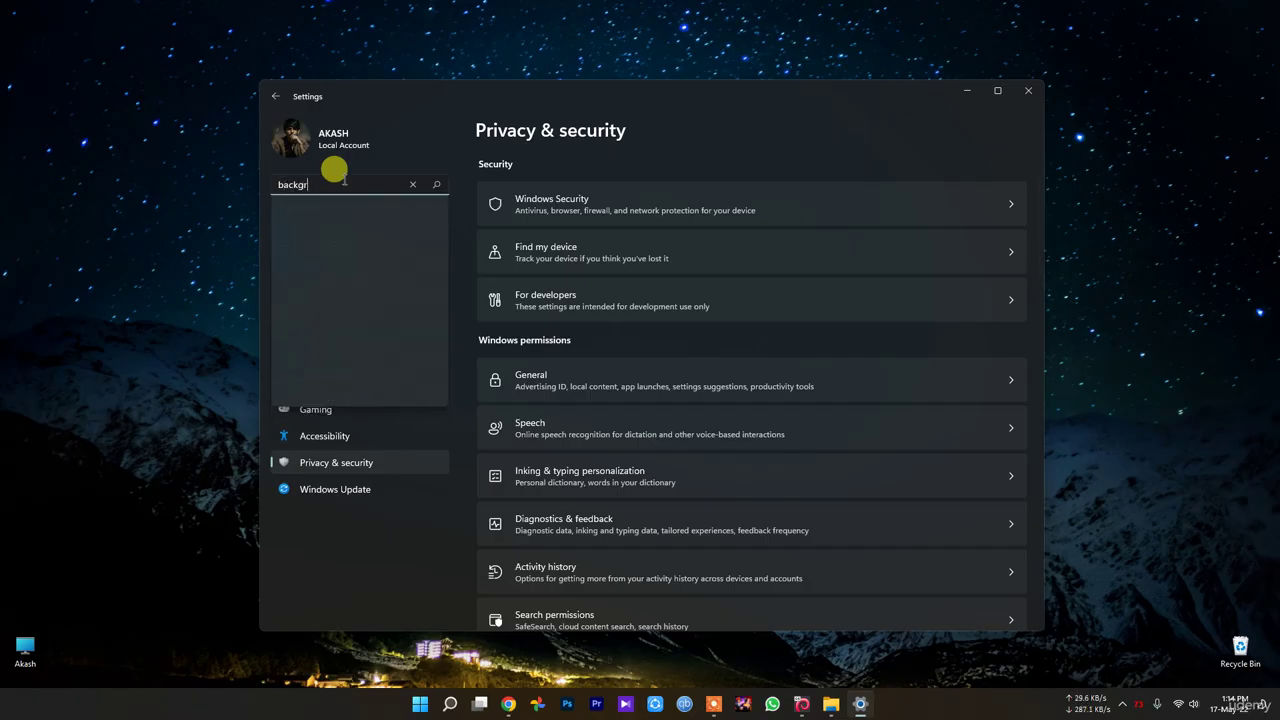
pyautogui.write('oup')
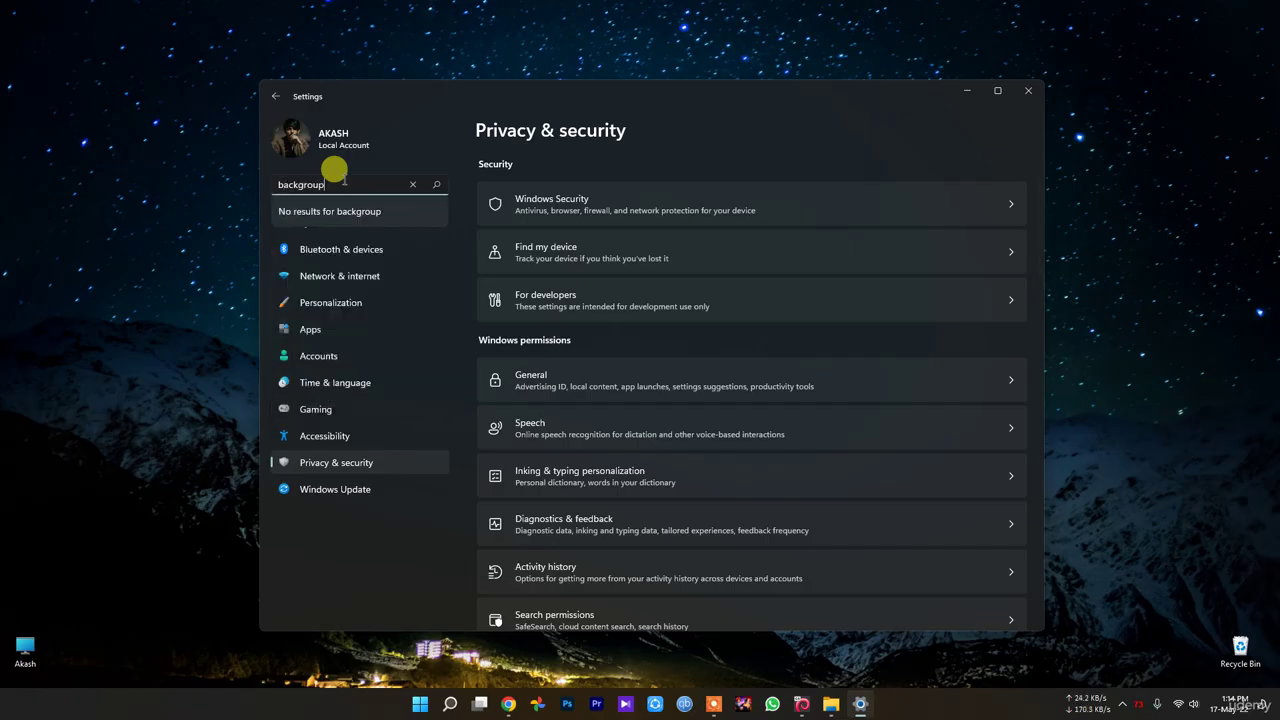
pyautogui.press('BackSpace')
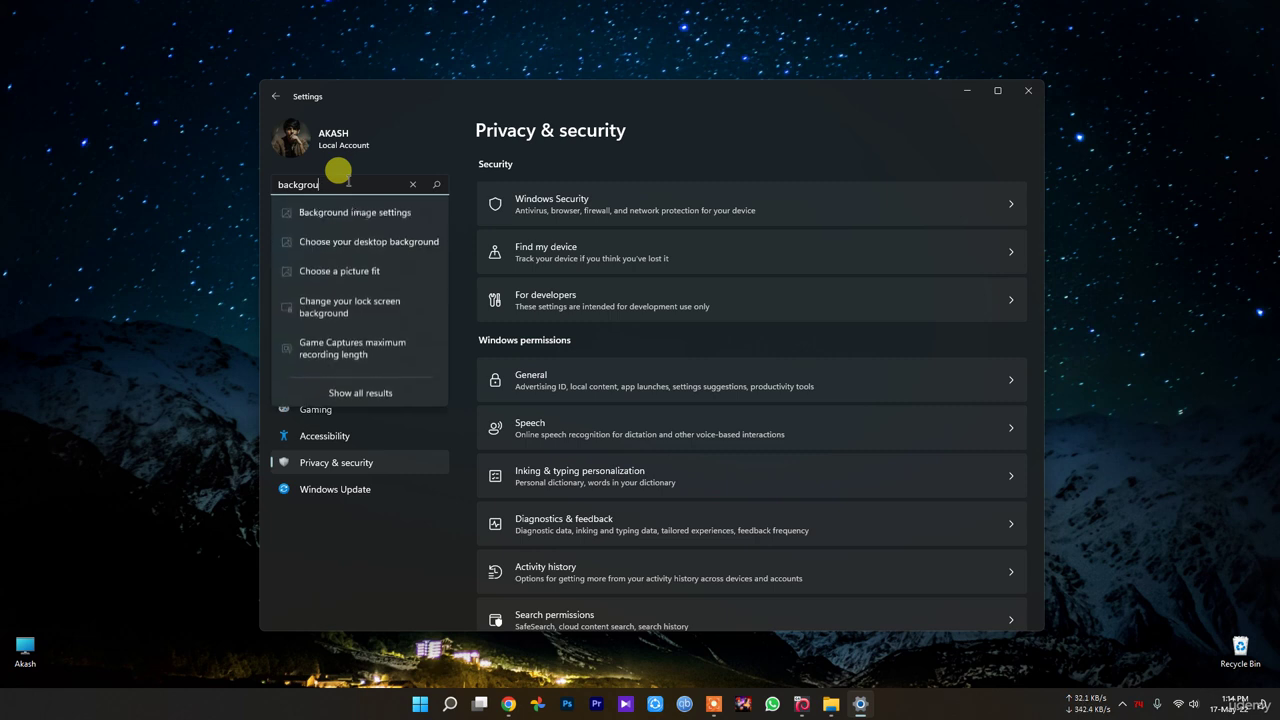
pyautogui.write('d')
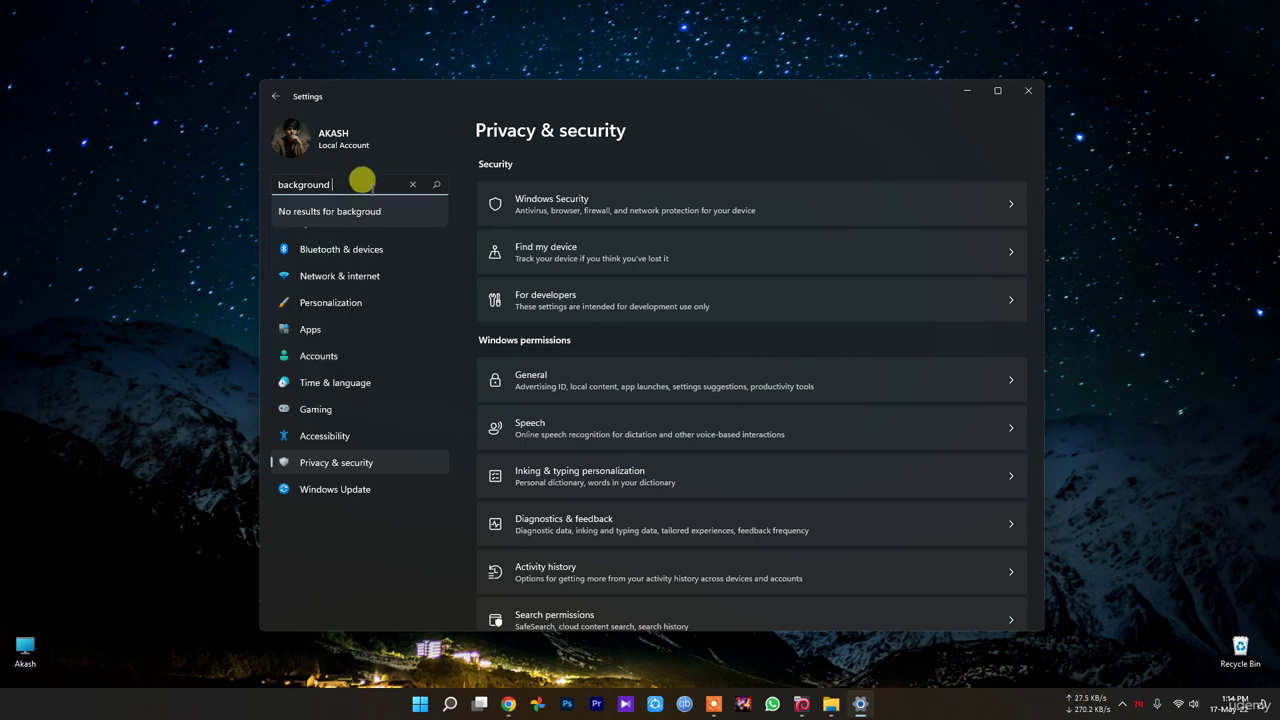
pyautogui.write(' app')
pyautogui.press('Return')
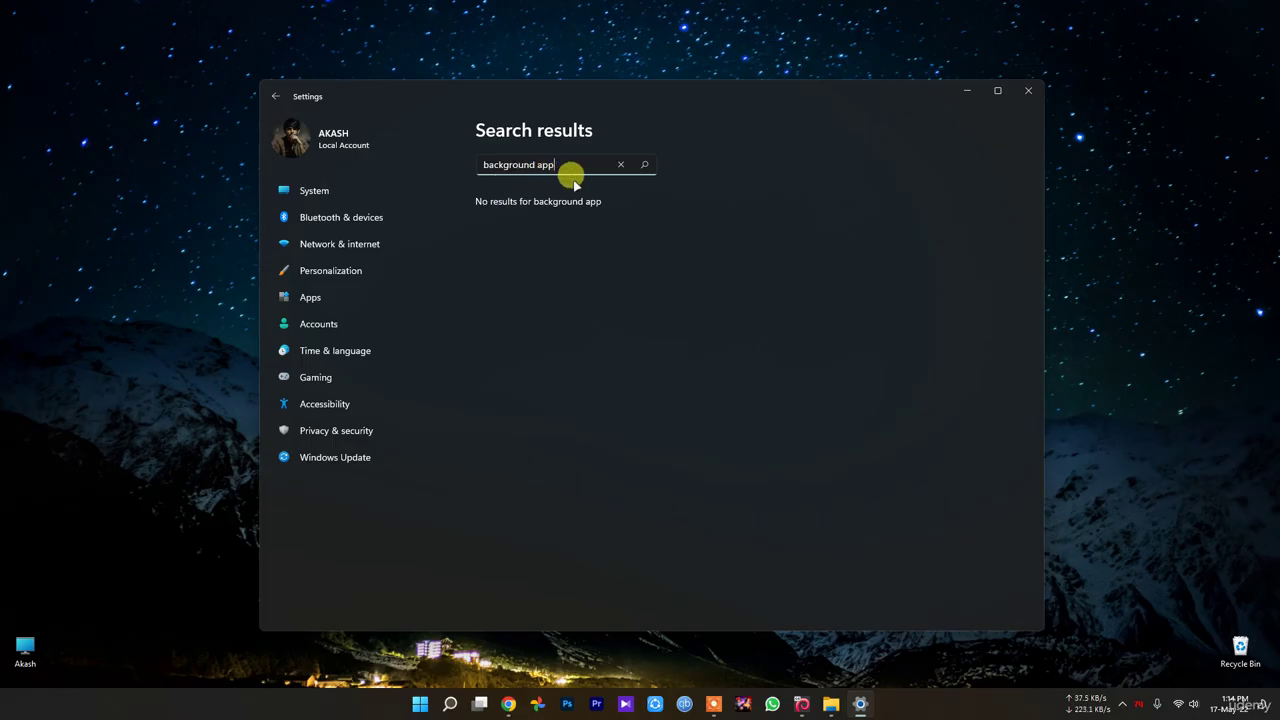
pyautogui.click(620, 164)
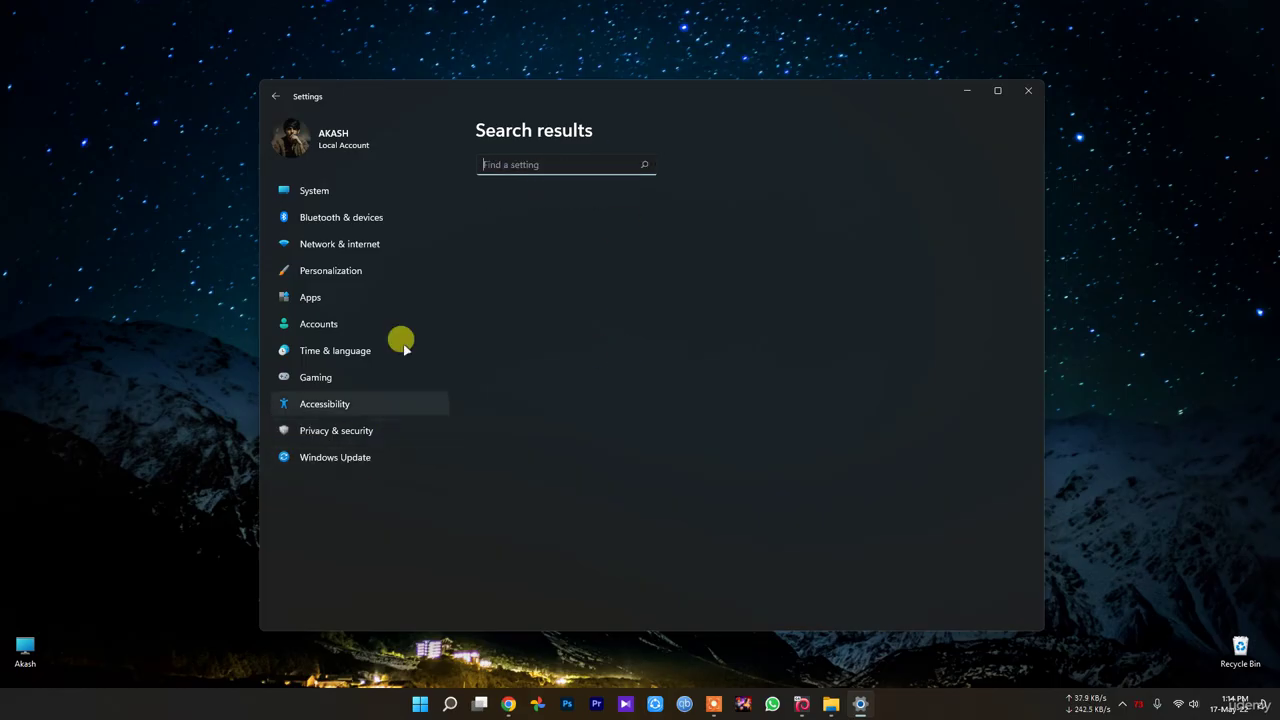
# Step: Check the Privacy & security page, then view the Default apps and Apps & features pages and return to the Apps overview
pyautogui.click(356, 430)
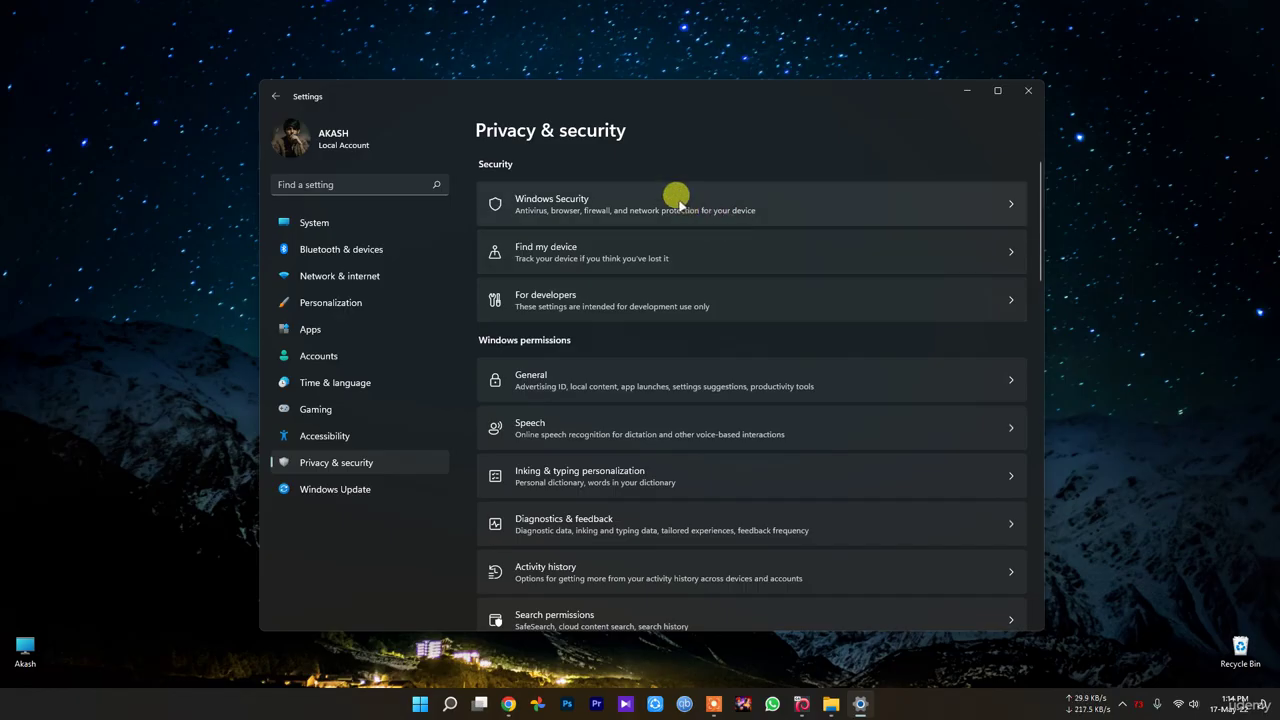
pyautogui.click(346, 336)
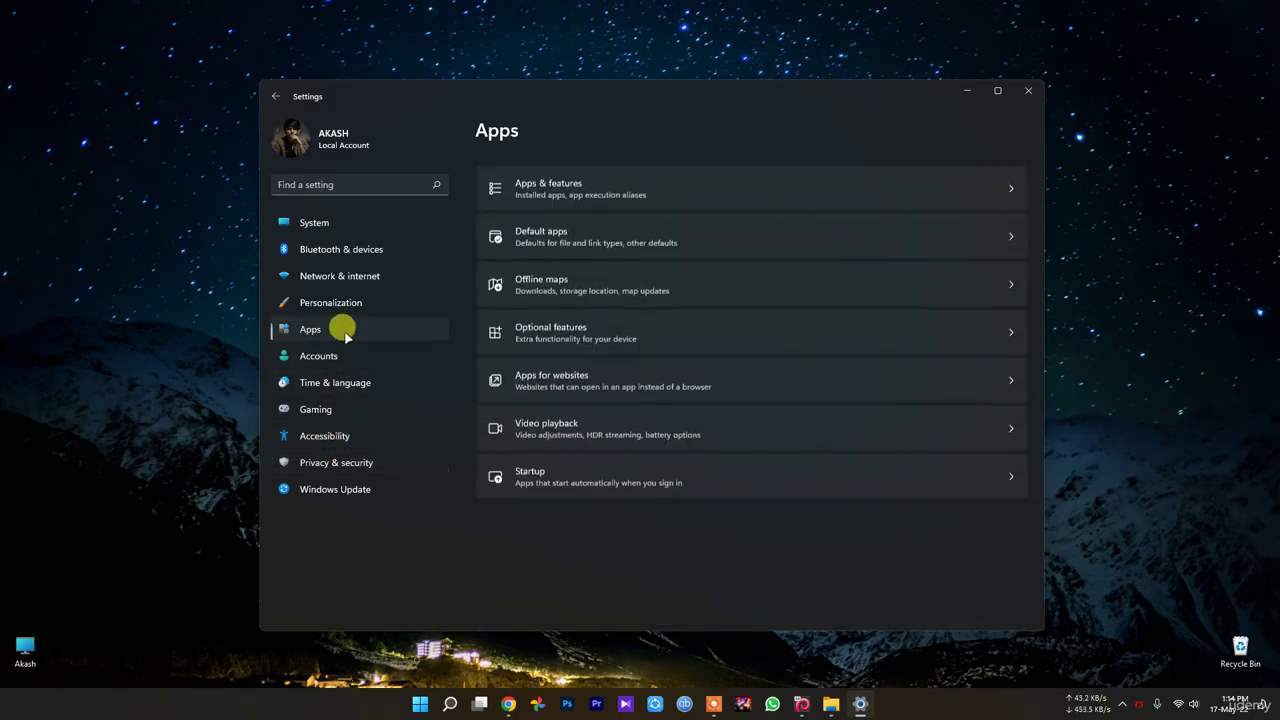
pyautogui.click(708, 228)
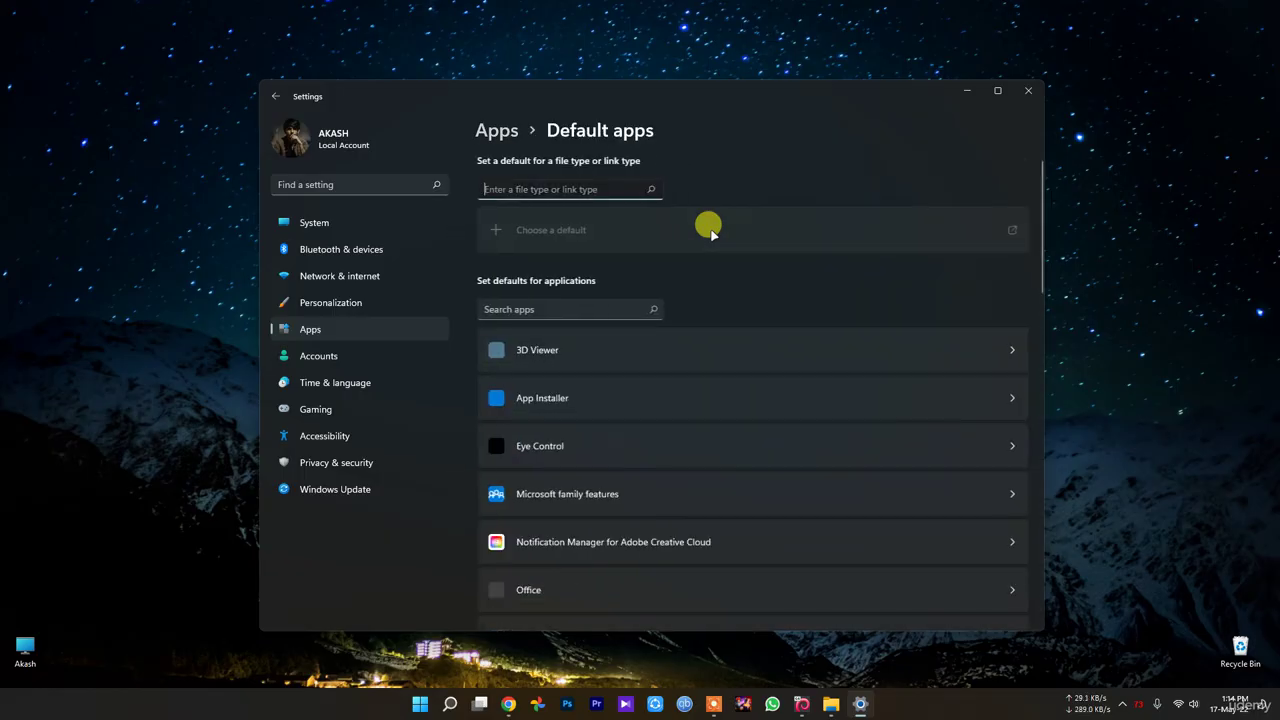
pyautogui.hotkey('alt', 'Left')
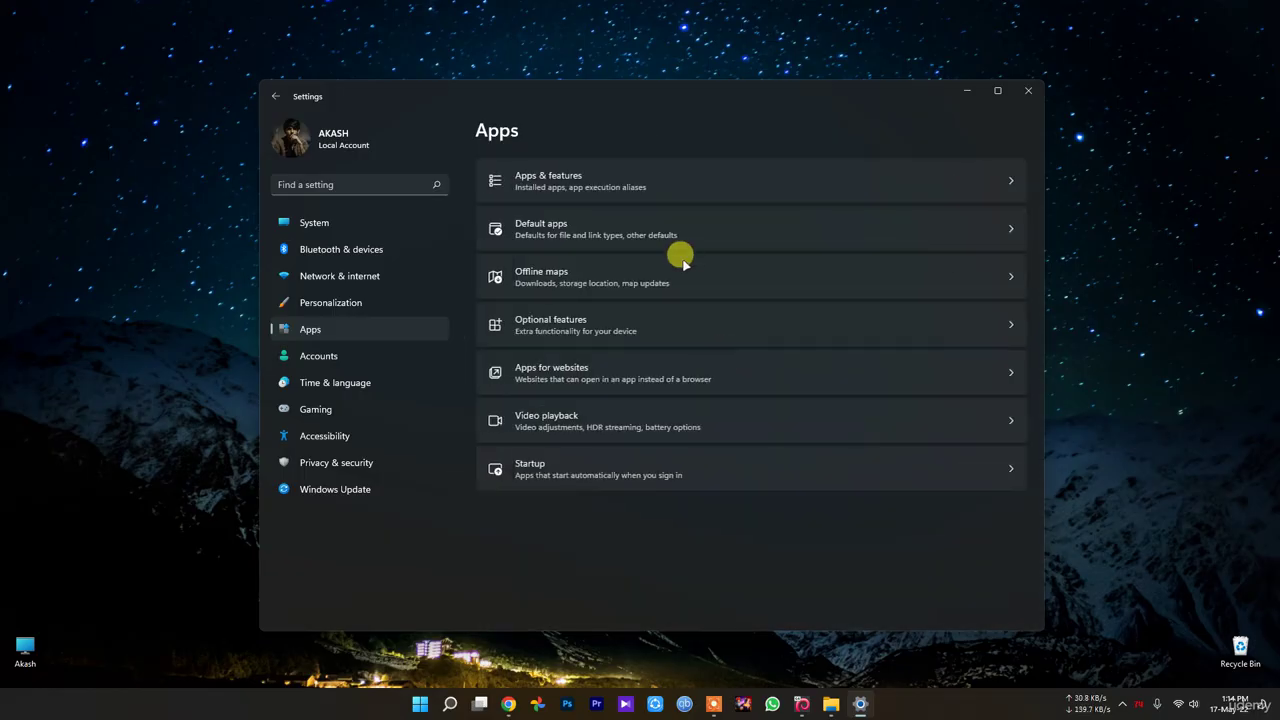
pyautogui.click(609, 172)
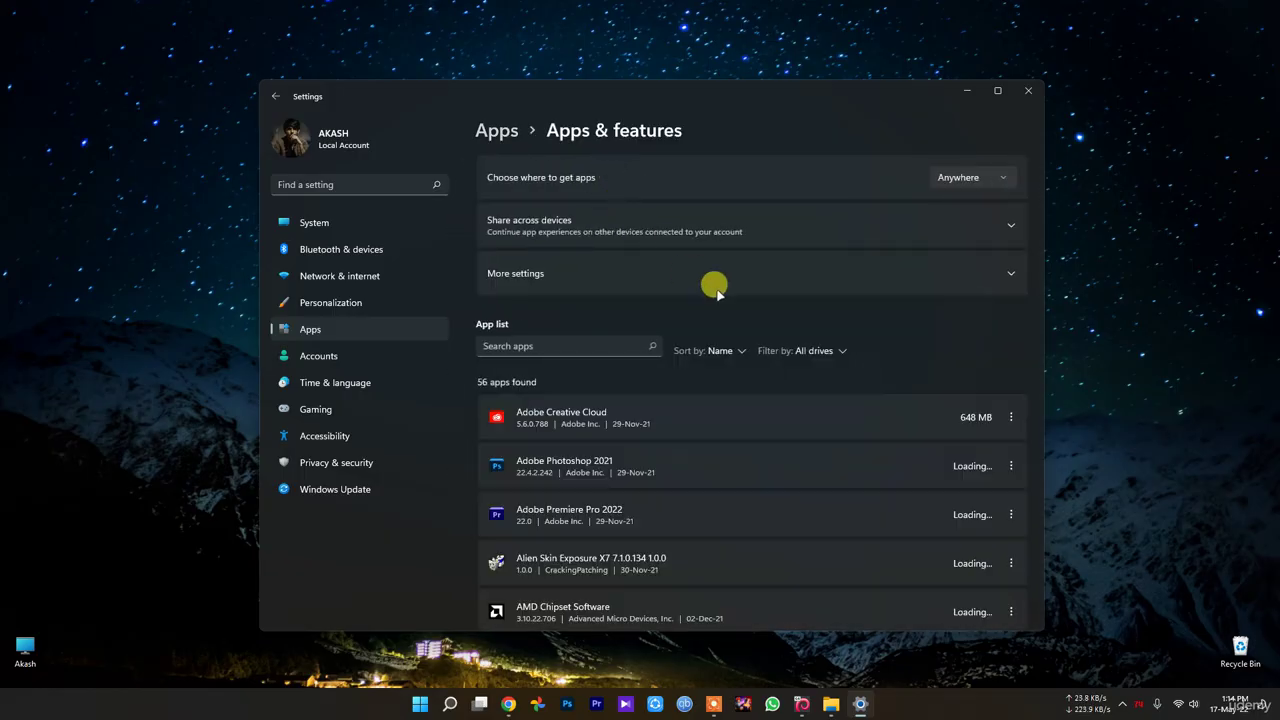
pyautogui.hotkey('alt', 'Left')
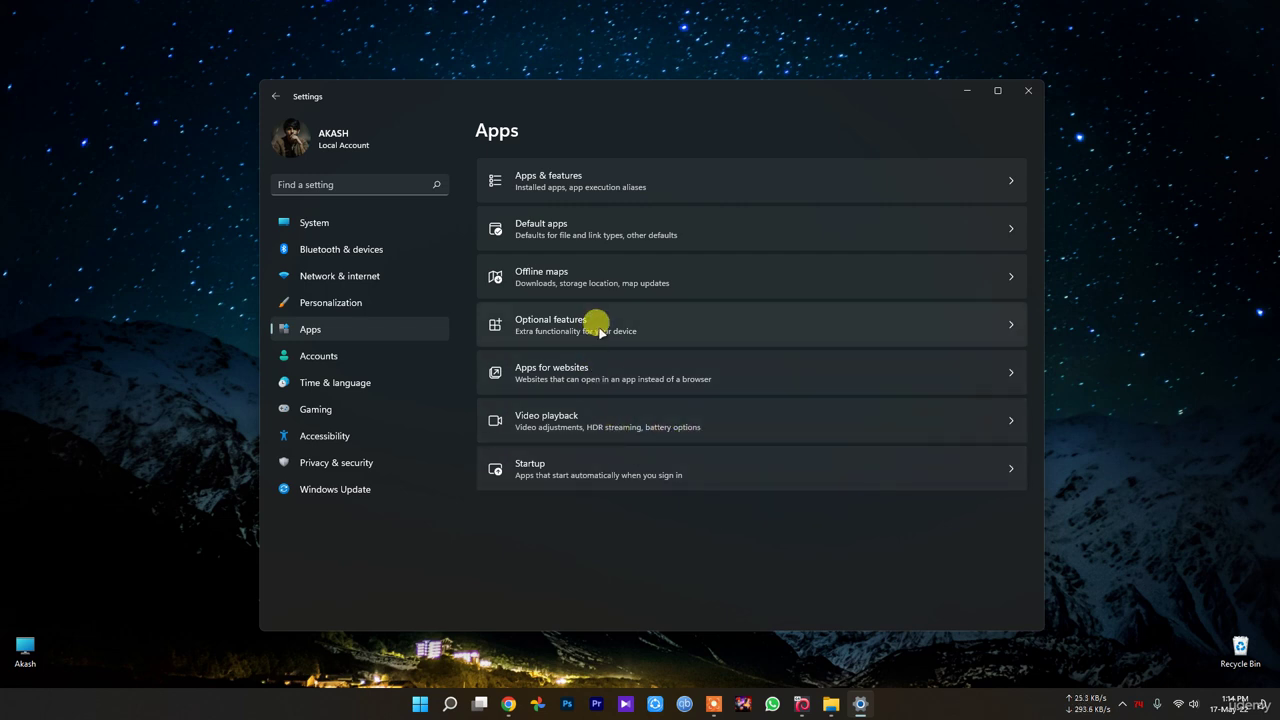
# Step: Search the settings for "background", look over the suggestions, and leave the search for the Gaming settings
pyautogui.click(366, 184)
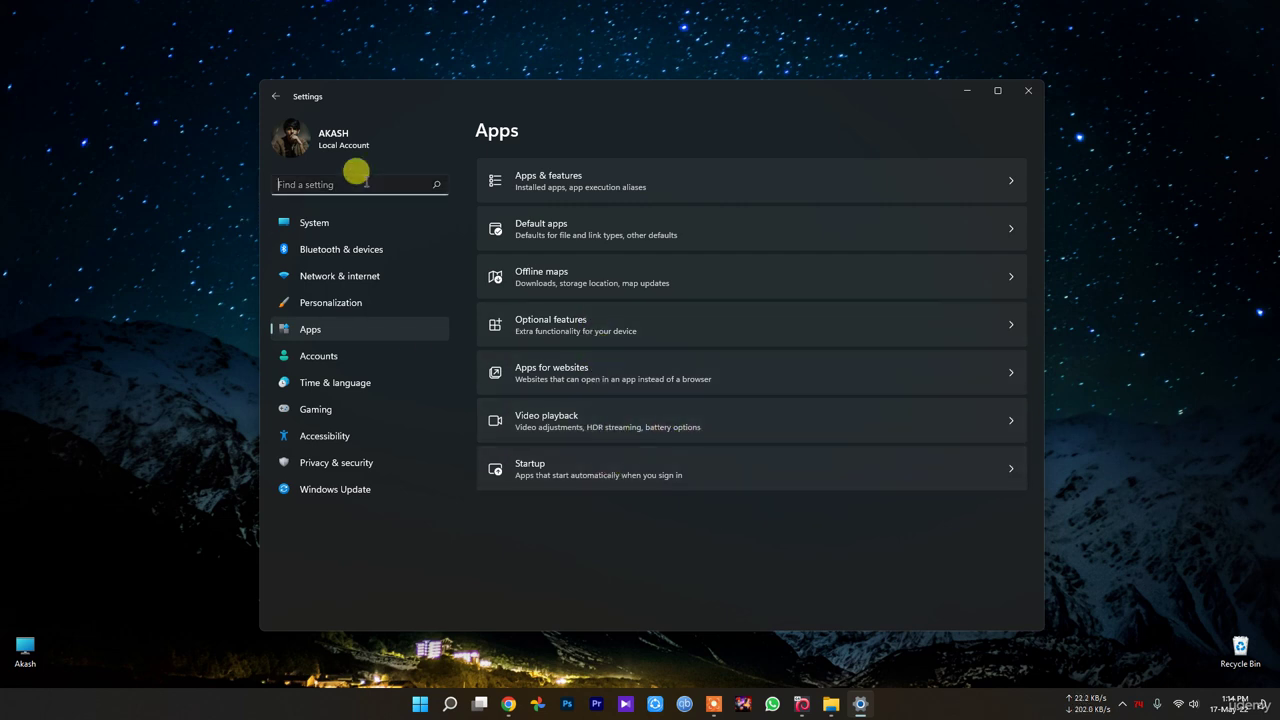
pyautogui.write('ba')
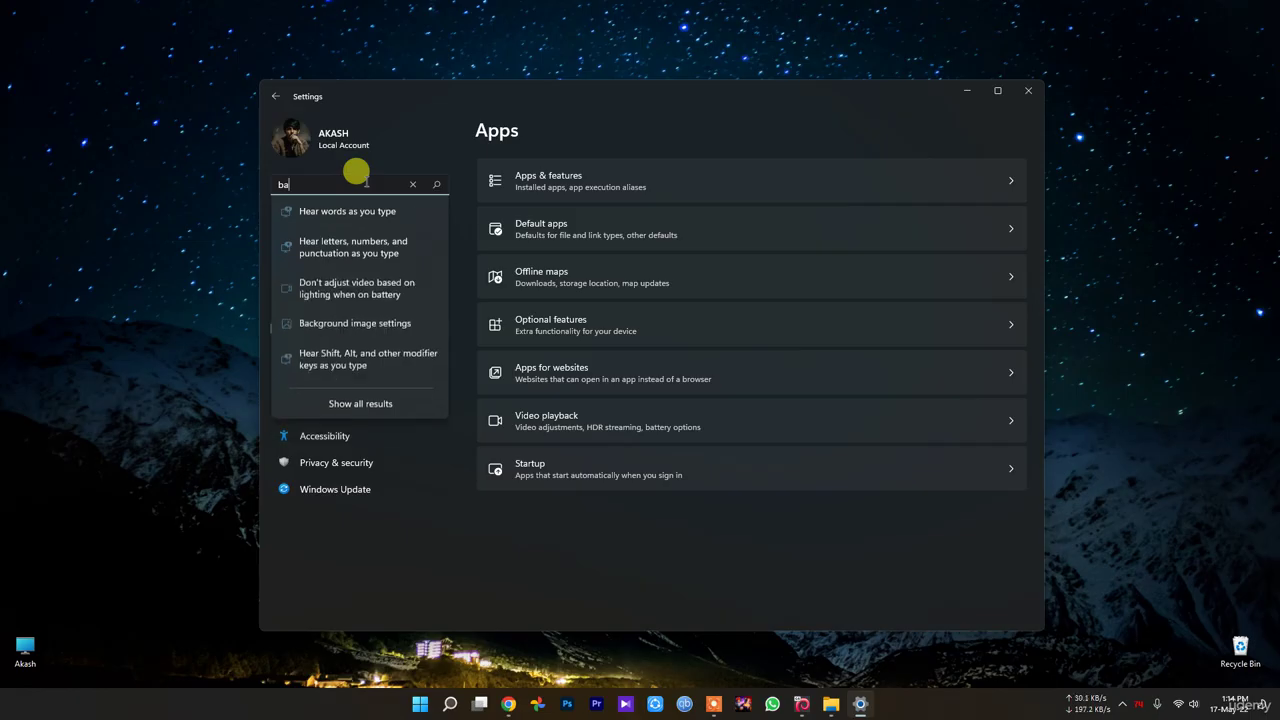
pyautogui.write('ckgrou')
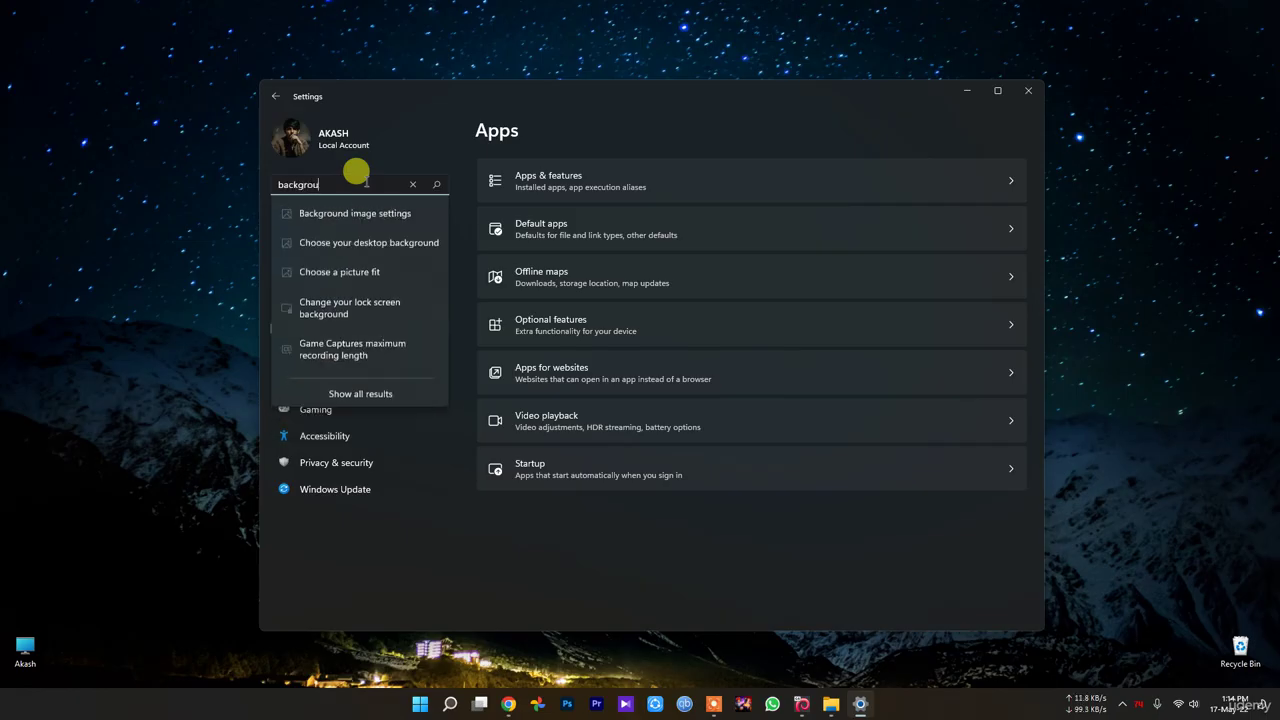
pyautogui.write('nd')
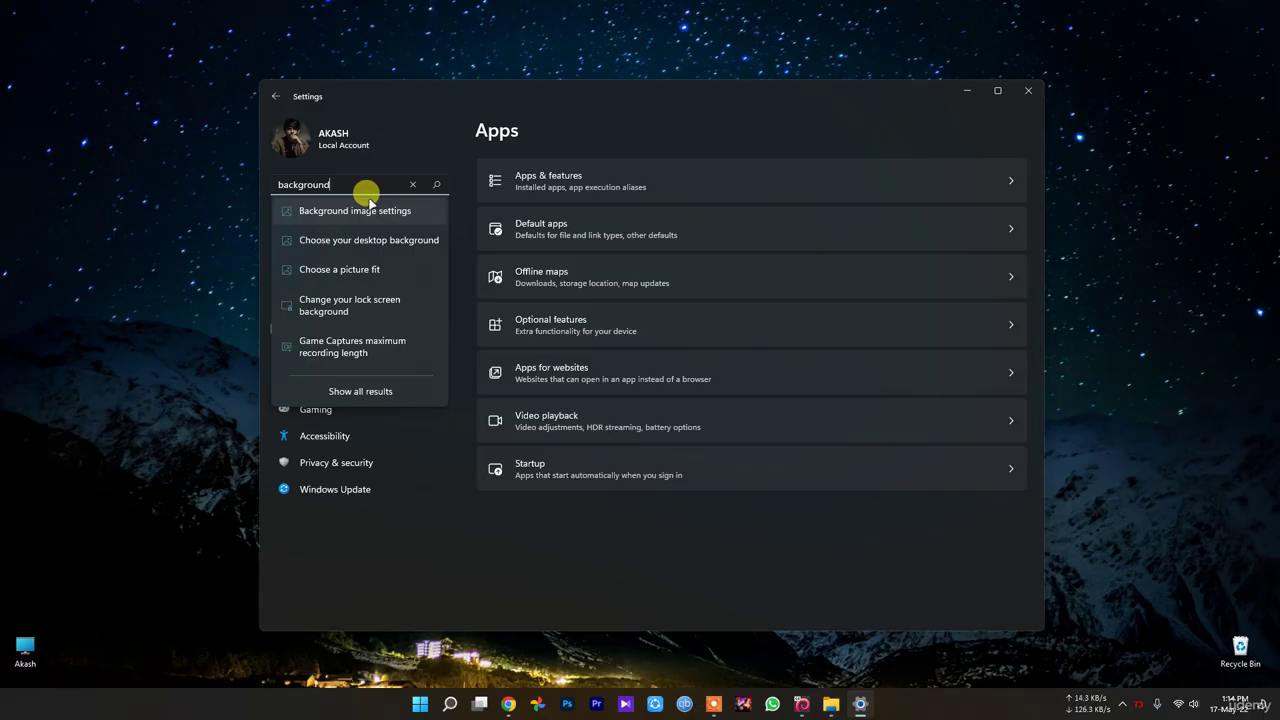
pyautogui.click(382, 407)
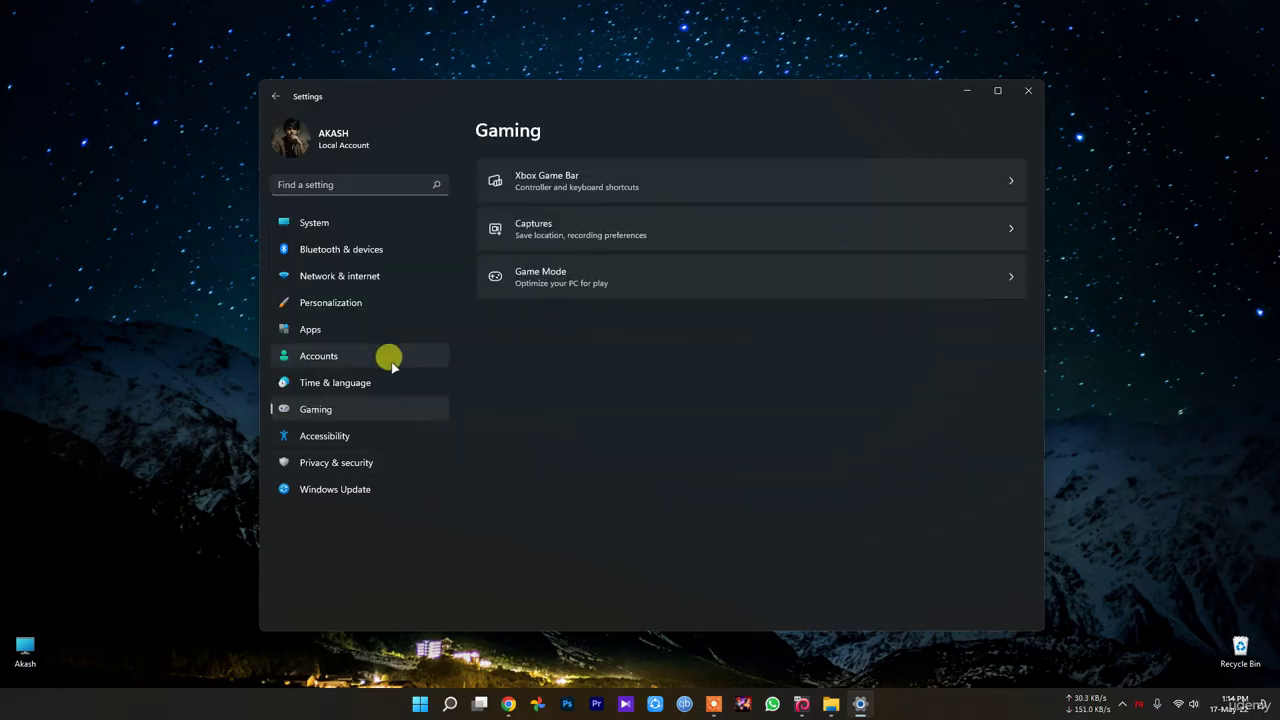
# Step: Review the Startup and Apps for websites pages in the Apps settings and return to the Apps overview
pyautogui.click(334, 335)
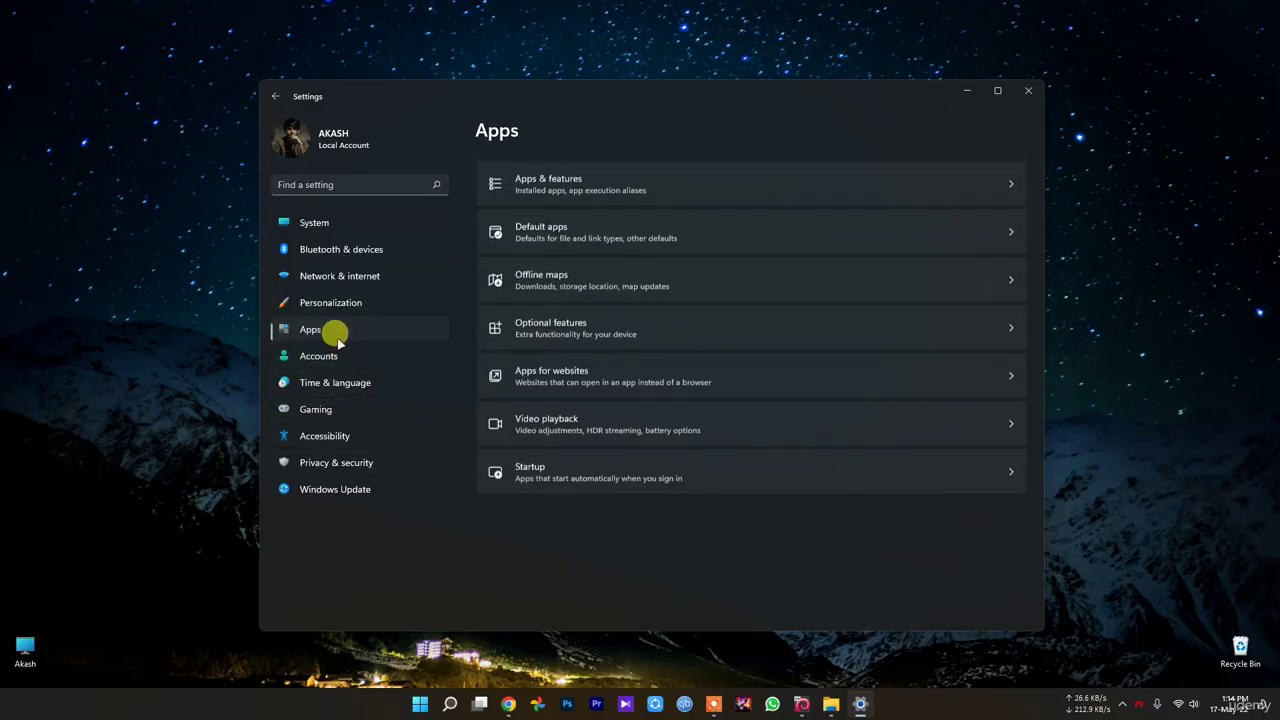
pyautogui.click(664, 470)
pyautogui.scroll(-3, 665, 477)
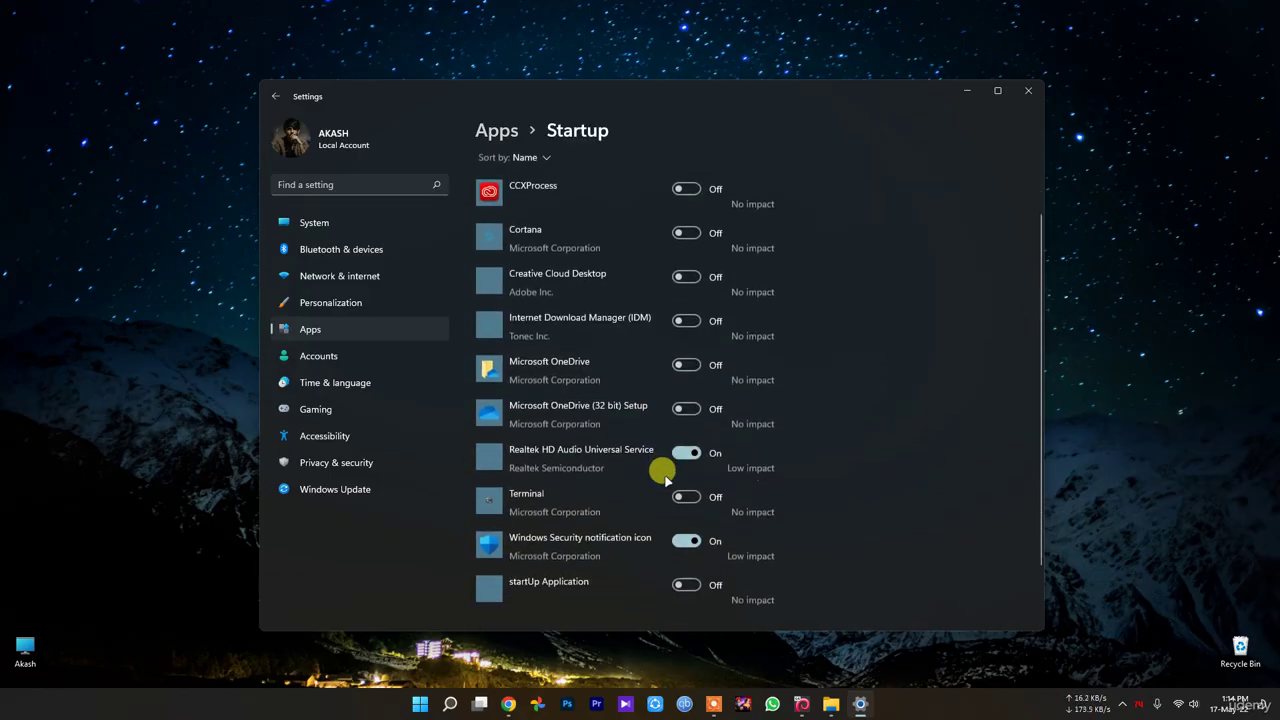
pyautogui.scroll(3, 663, 477)
pyautogui.hotkey('alt', 'Left')
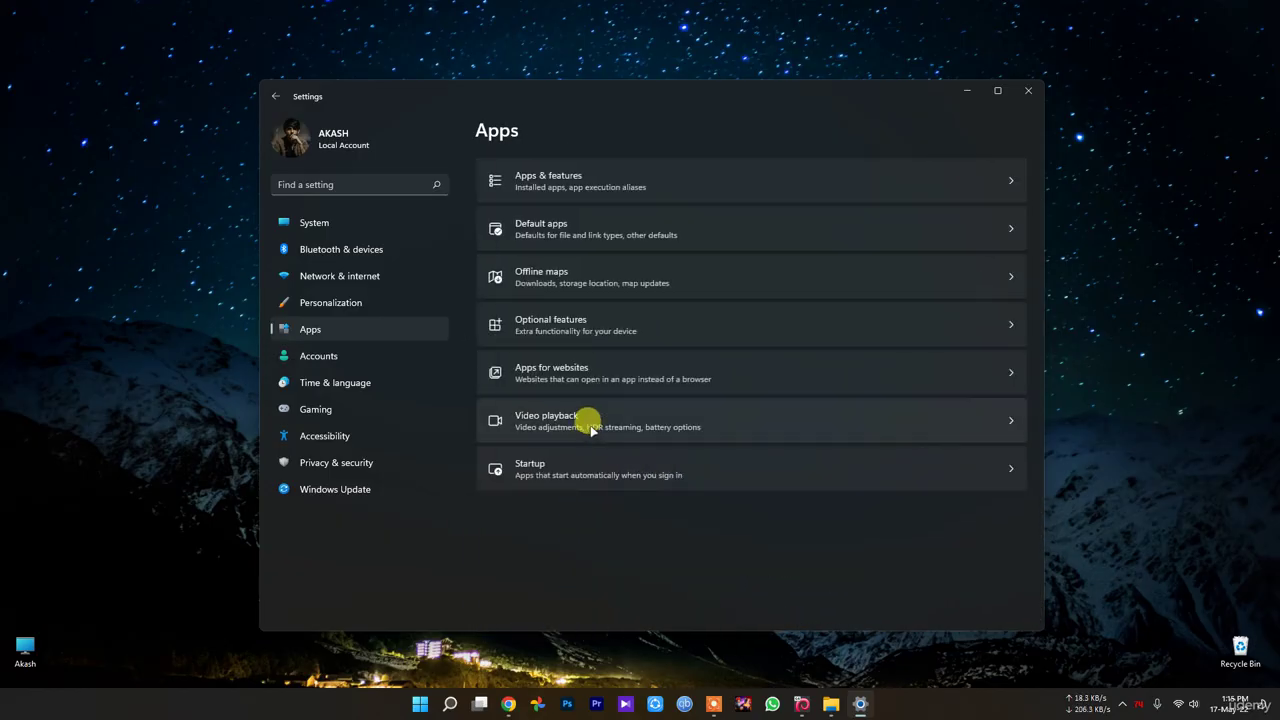
pyautogui.click(583, 368)
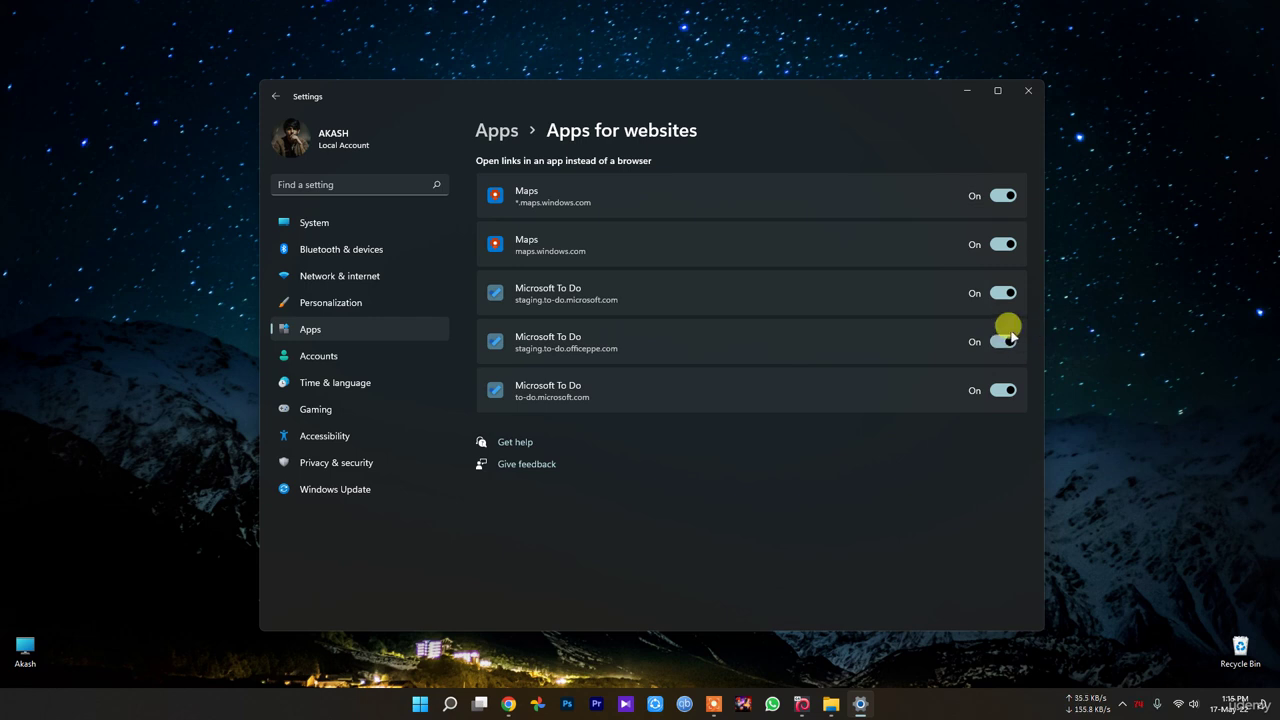
pyautogui.hotkey('alt', 'Left')
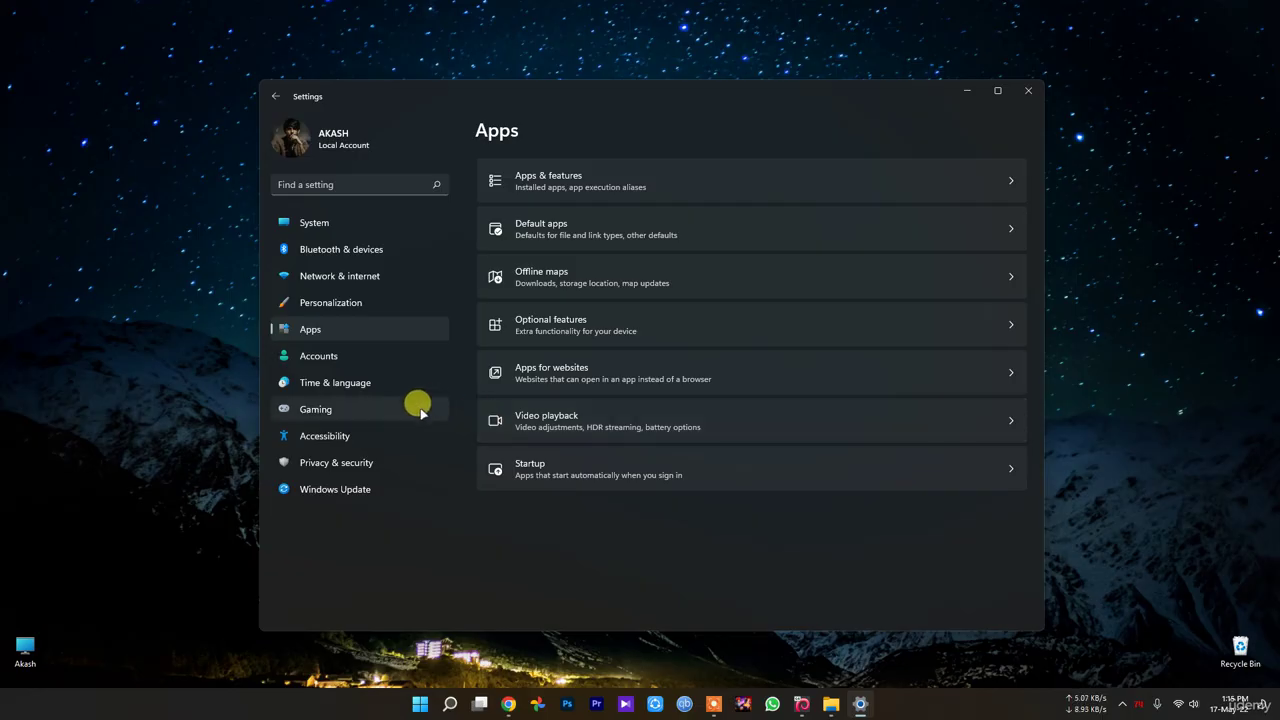
# Step: Open Apps & features, check the sorting options, and examine the installed apps down to the Microsoft Visual C++ redistributables
pyautogui.click(586, 177)
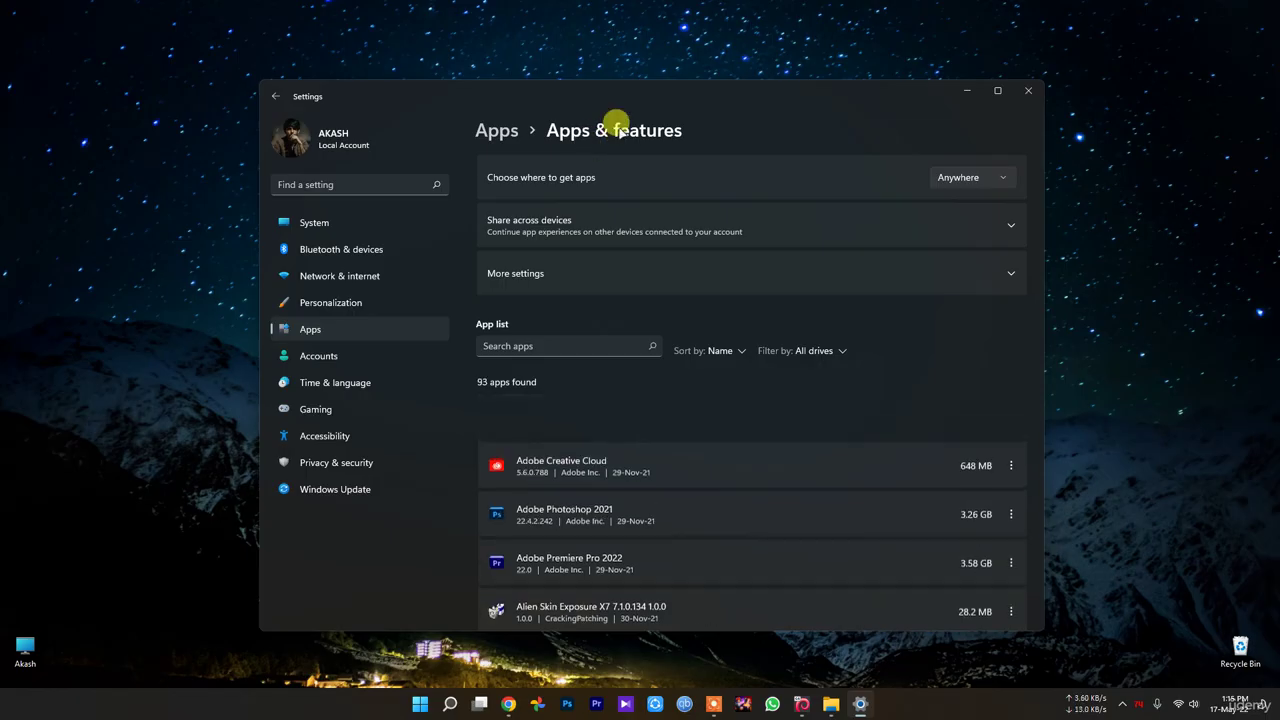
pyautogui.click(740, 350)
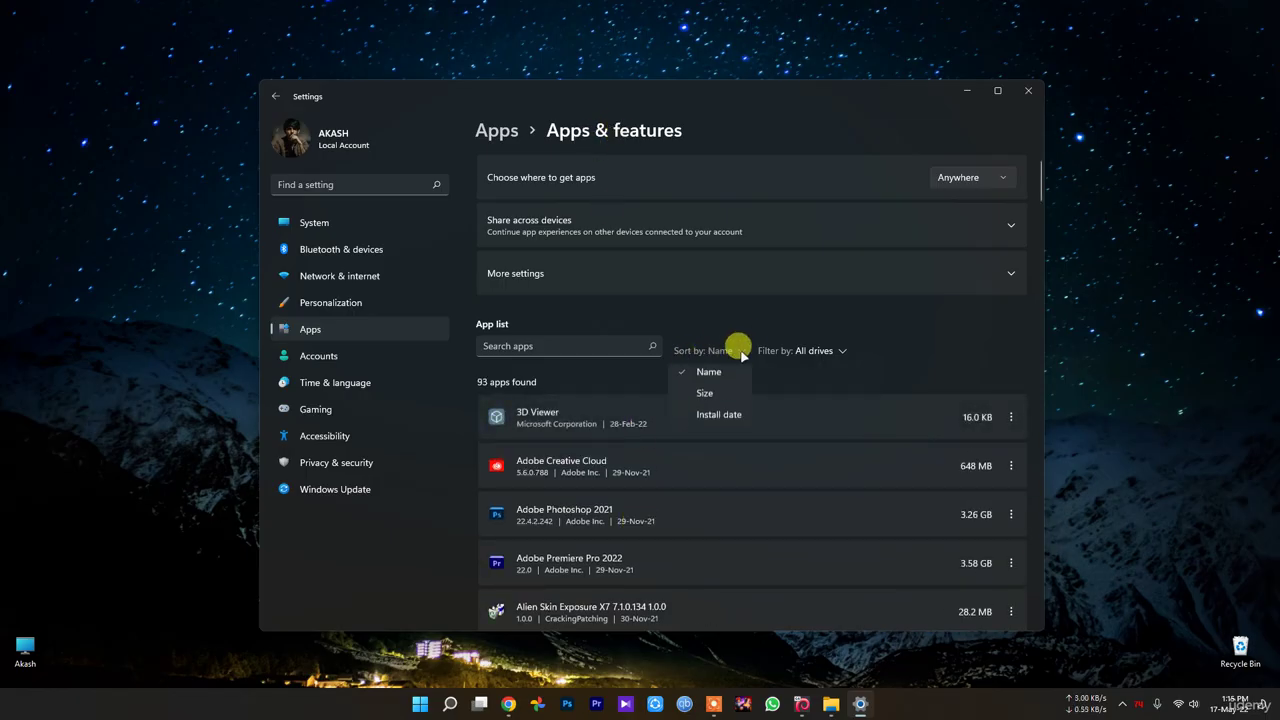
pyautogui.click(735, 342)
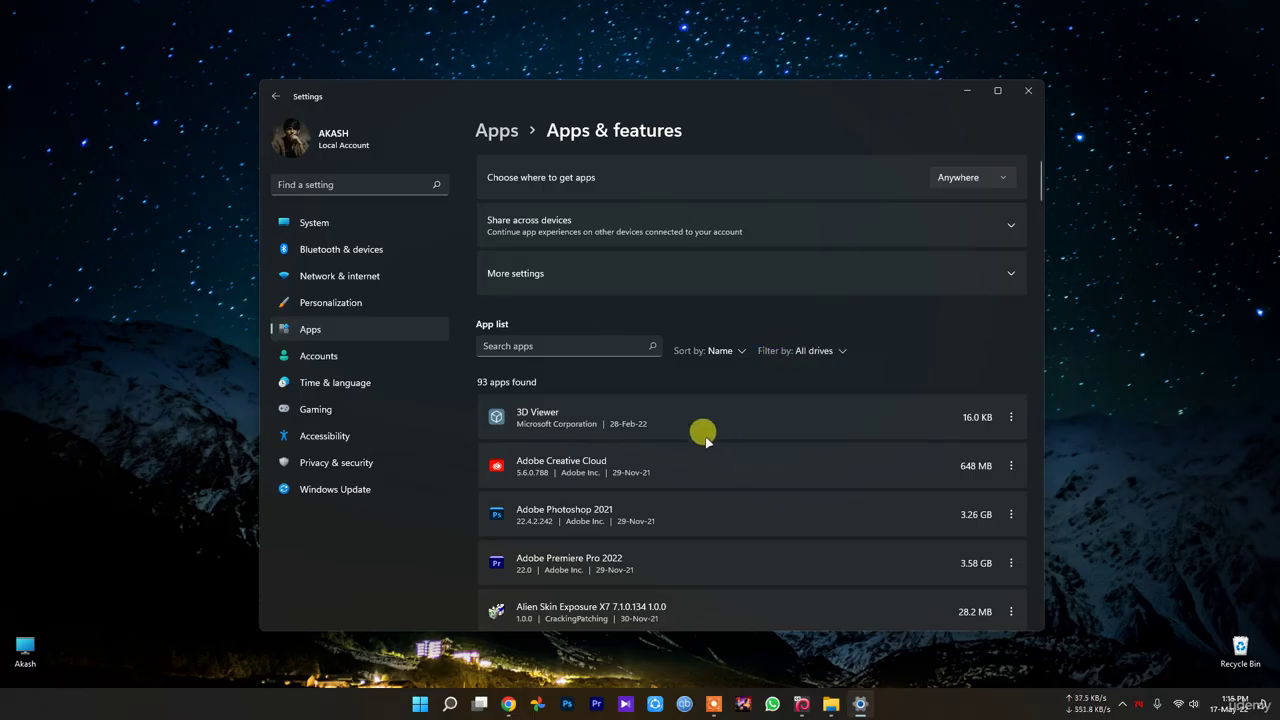
pyautogui.scroll(-5, 703, 460)
pyautogui.scroll(-10, 703, 470)
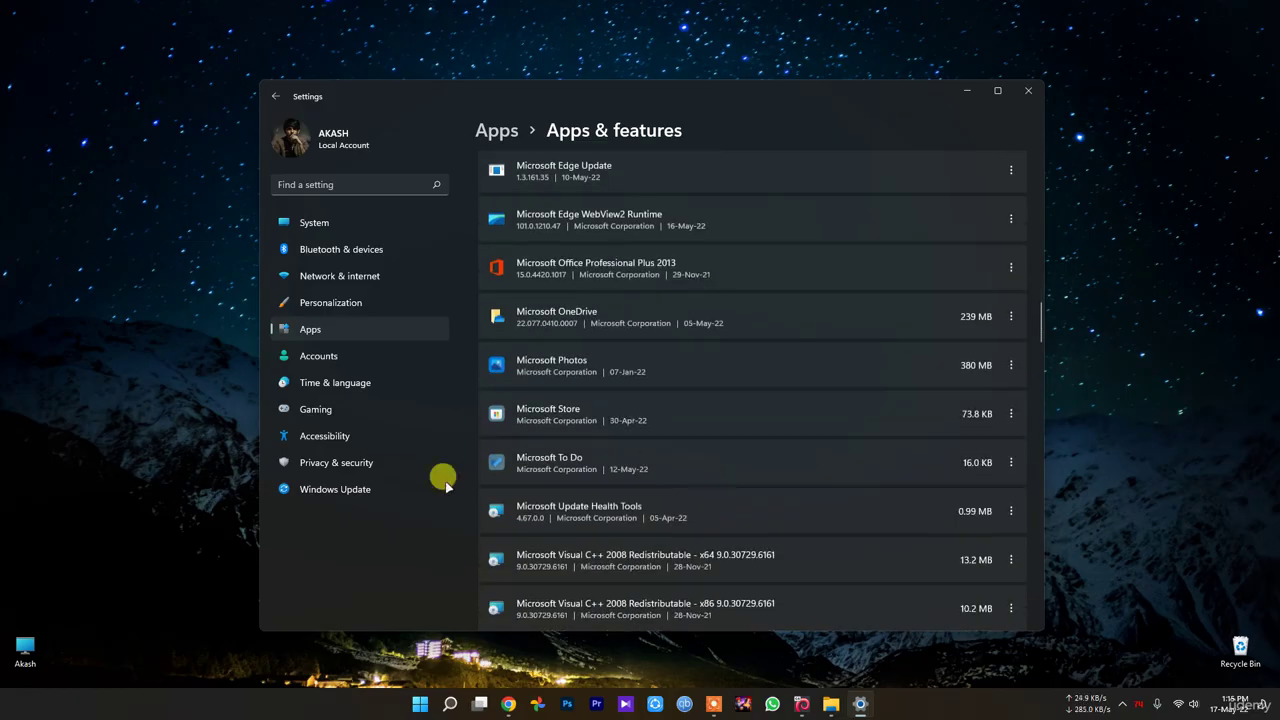
pyautogui.scroll(-2, 603, 485)
pyautogui.scroll(-10, 603, 487)
pyautogui.scroll(15, 590, 557)
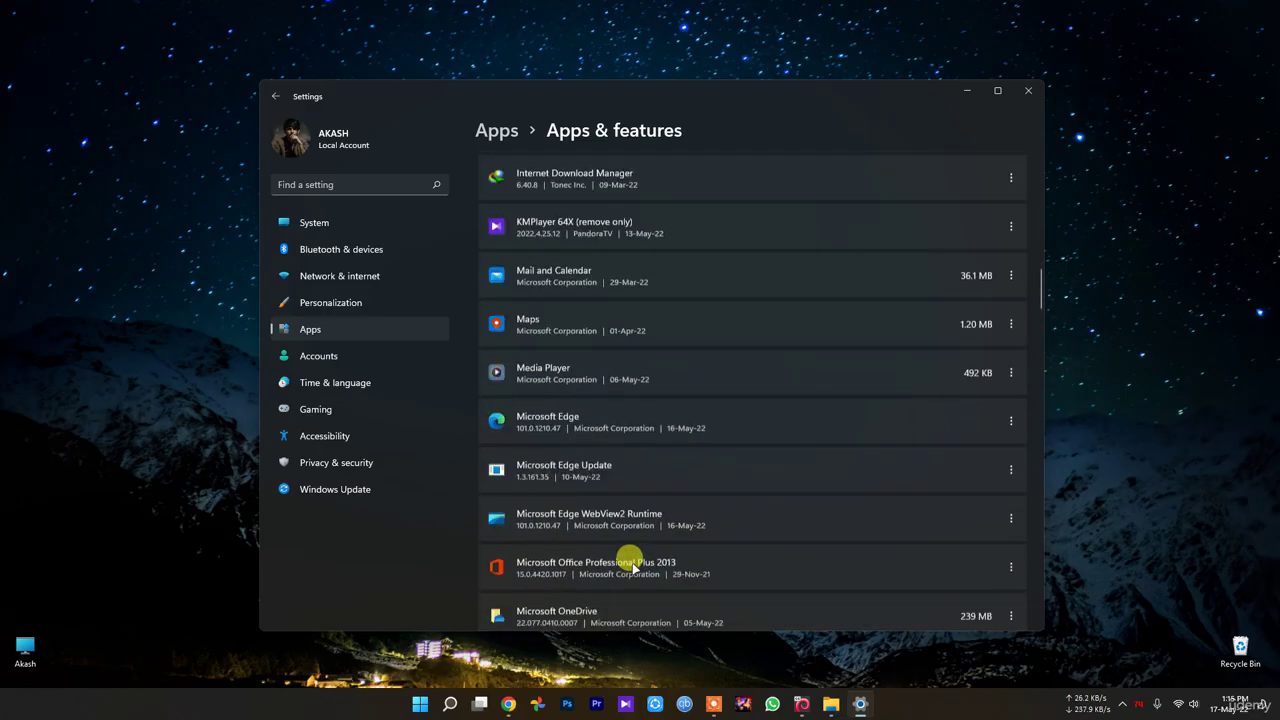
pyautogui.scroll(-10, 629, 560)
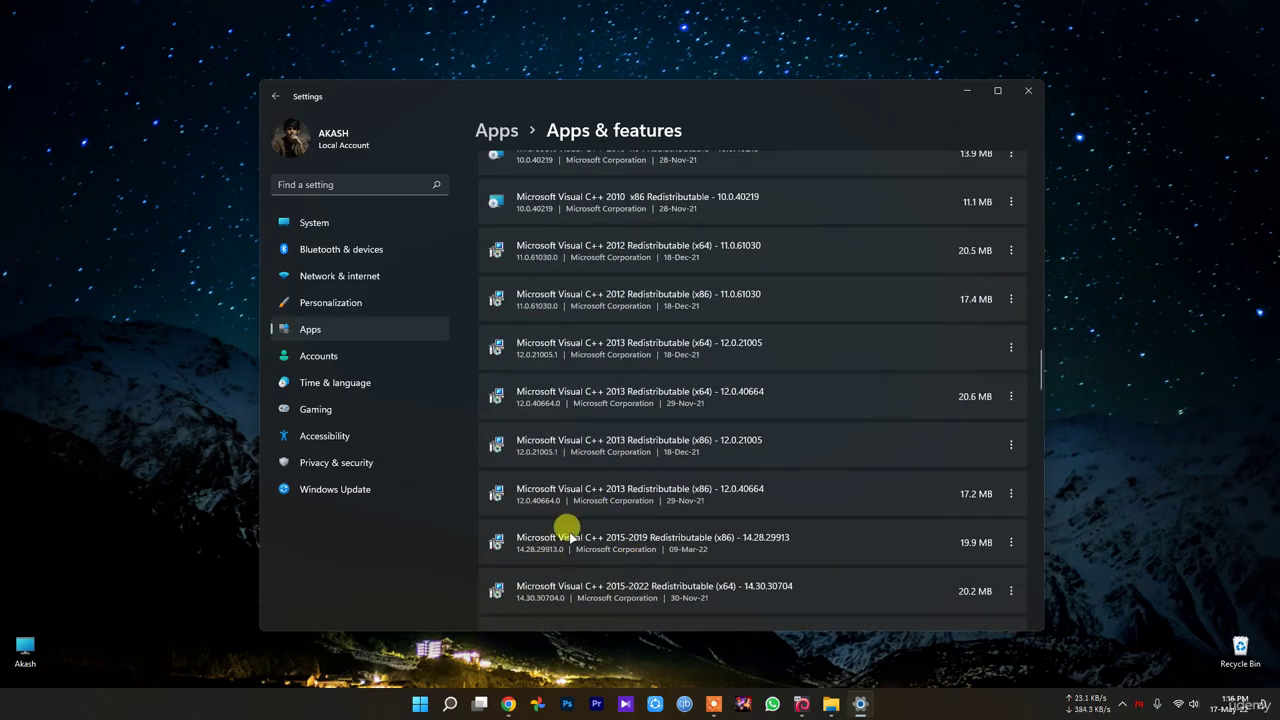
# Step: Review the remaining installed apps down to the end of the Apps & features list and close Settings
pyautogui.scroll(-15, 563, 540)
pyautogui.scroll(-10, 600, 535)
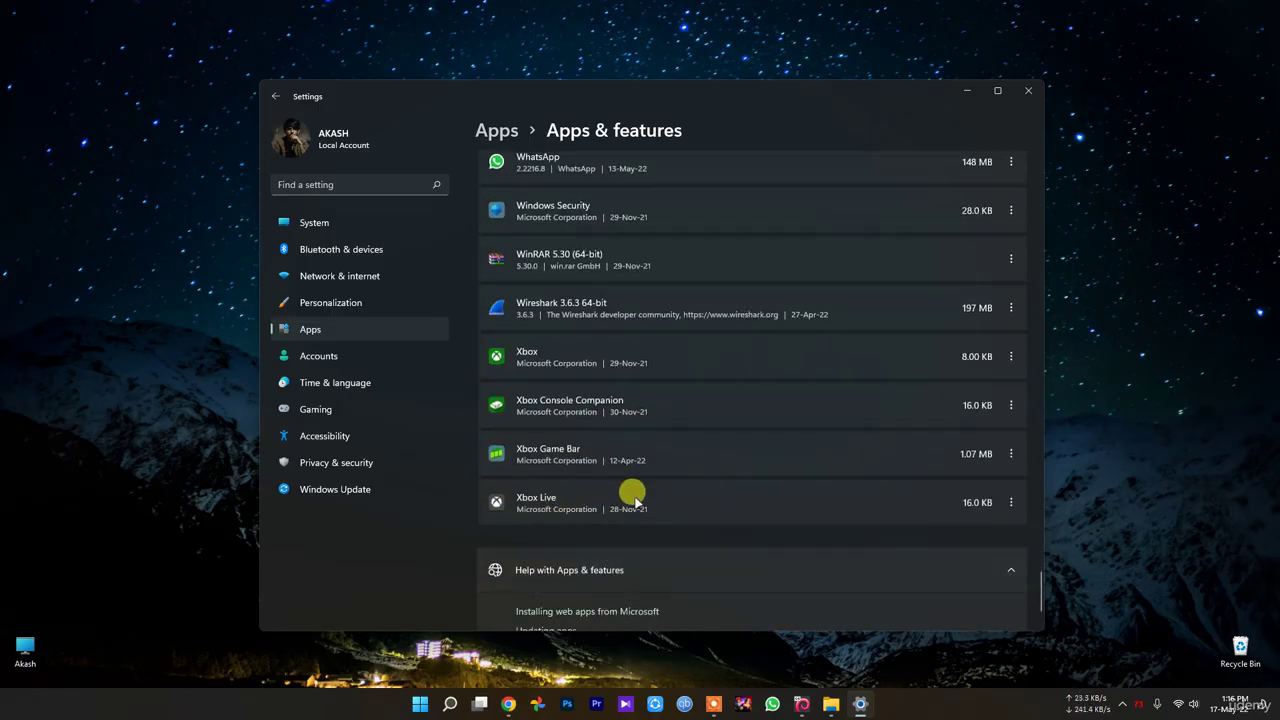
pyautogui.click(1028, 90)
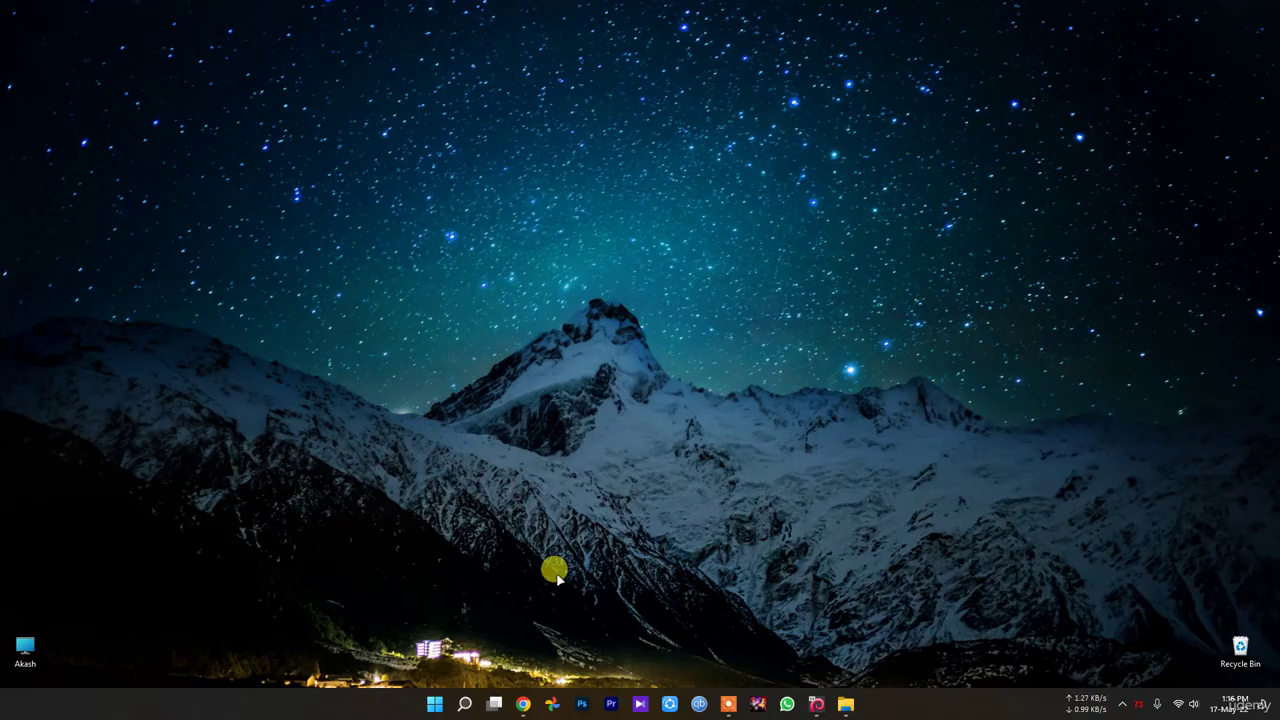
# Step: Look over both pages of pinned apps in the Start menu and close it
pyautogui.click(436, 704)
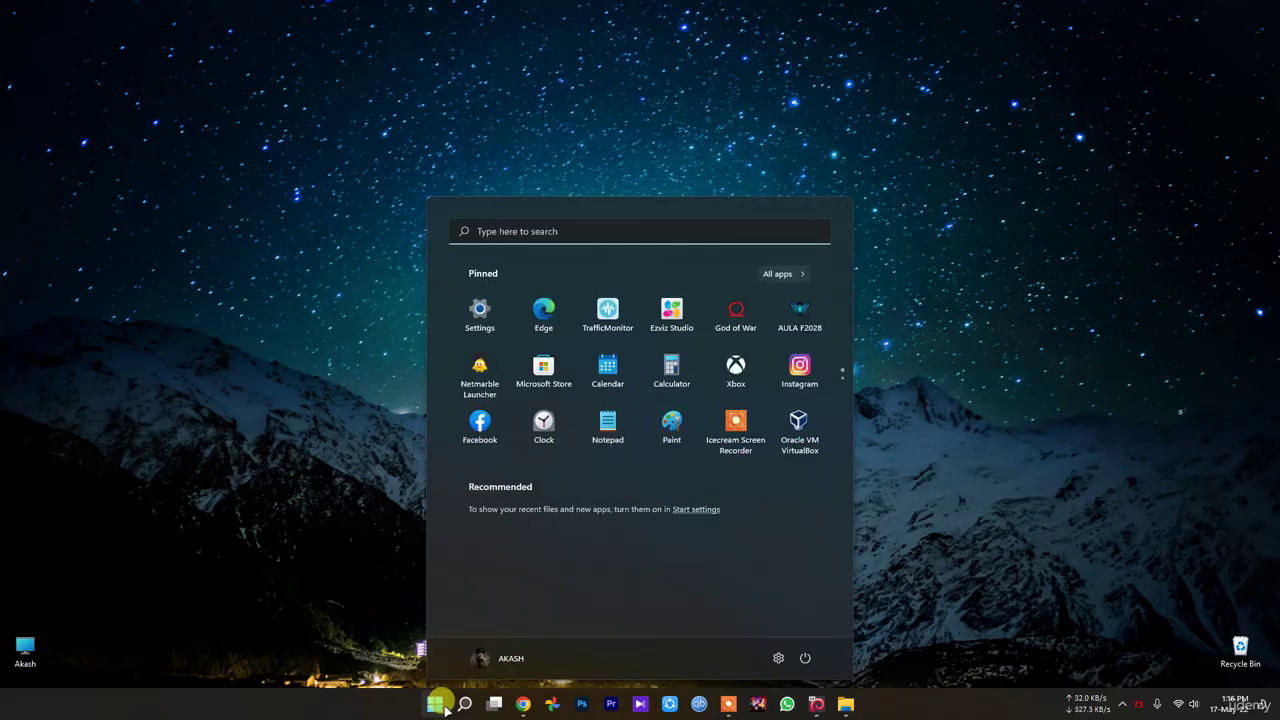
pyautogui.click(1075, 497)
pyautogui.moveTo(456, 690)
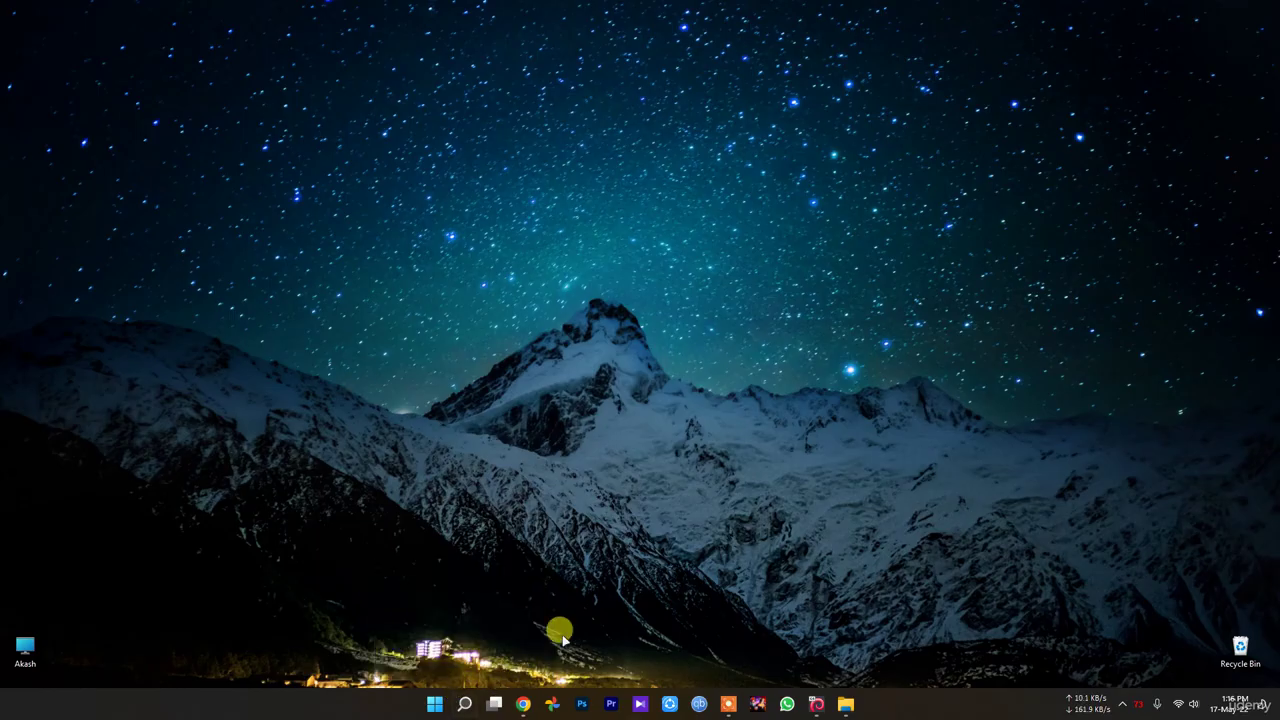
pyautogui.click(434, 704)
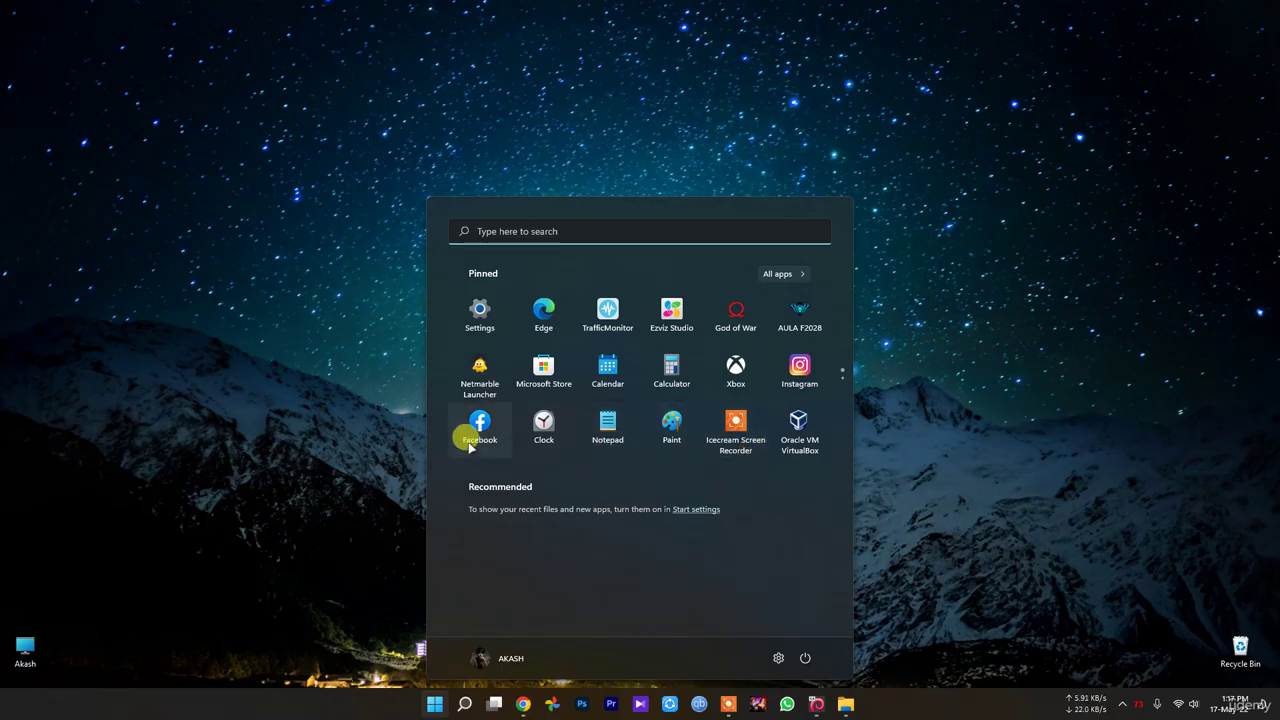
pyautogui.scroll(-1, 505, 430)
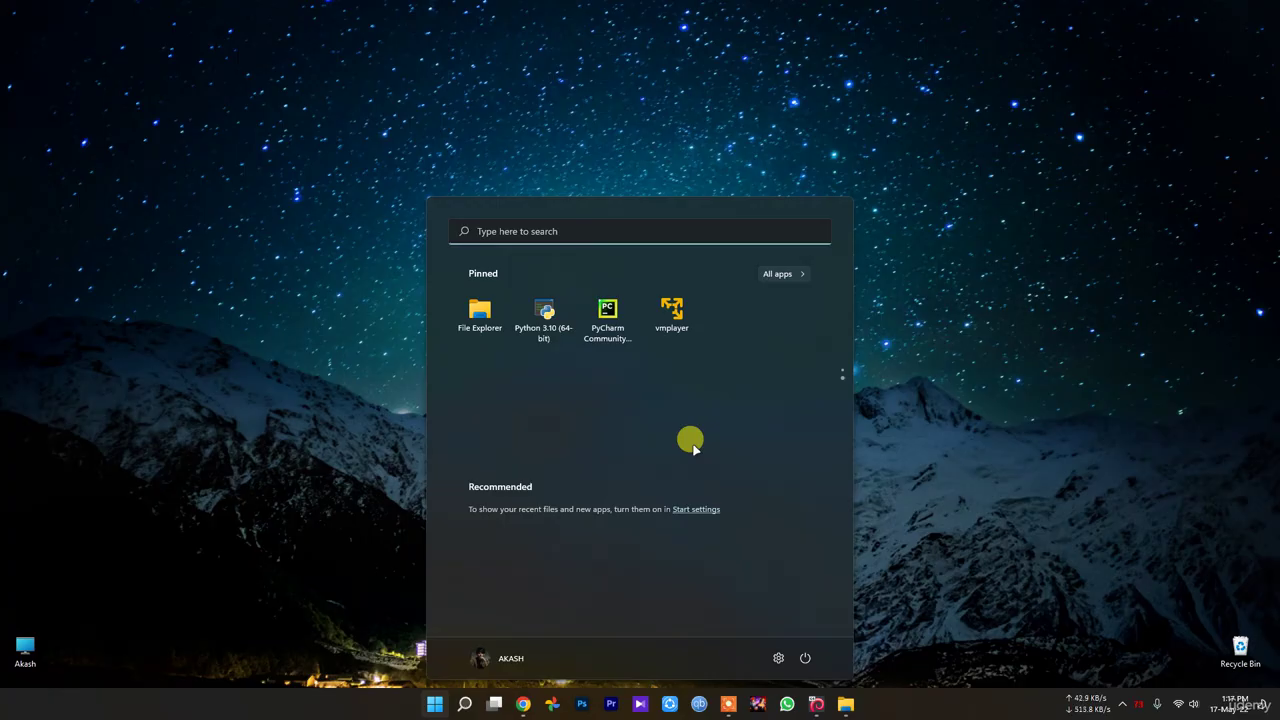
pyautogui.click(302, 376)
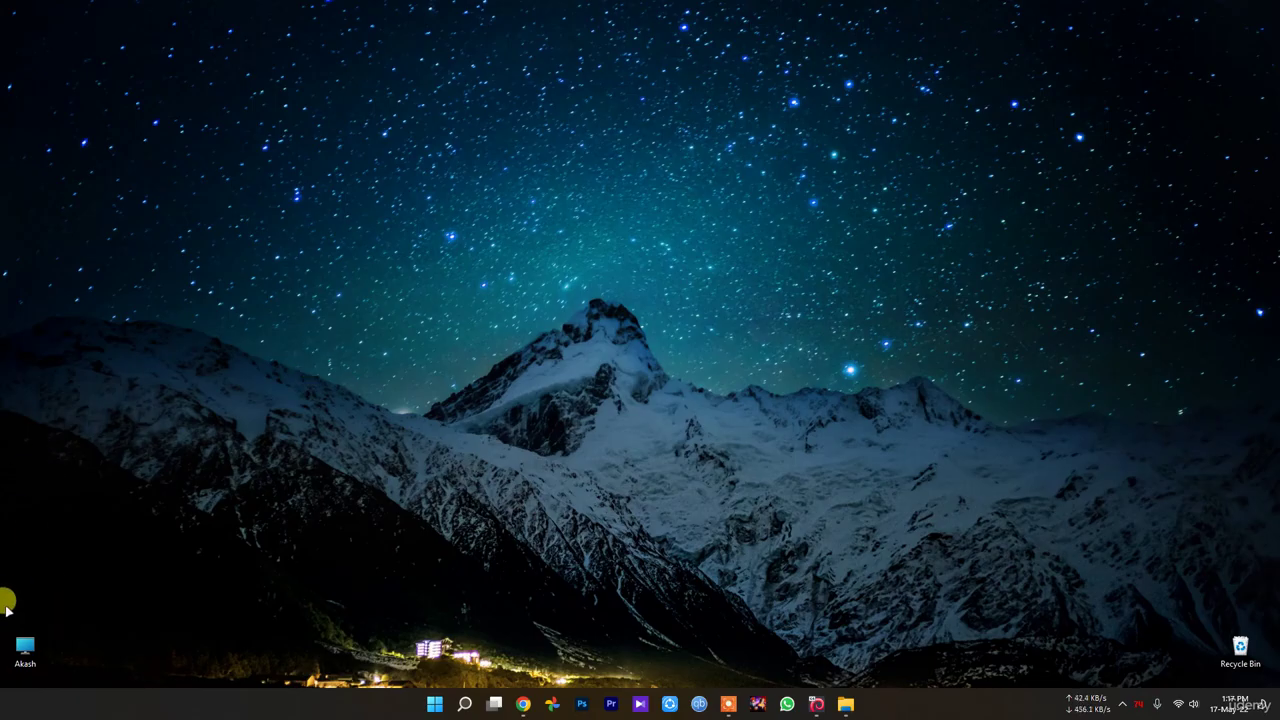
# Step: Switch to File Explorer showing the PC's drives and open the properties of the Windows 11 (C:) drive
pyautogui.doubleClick(23, 652)
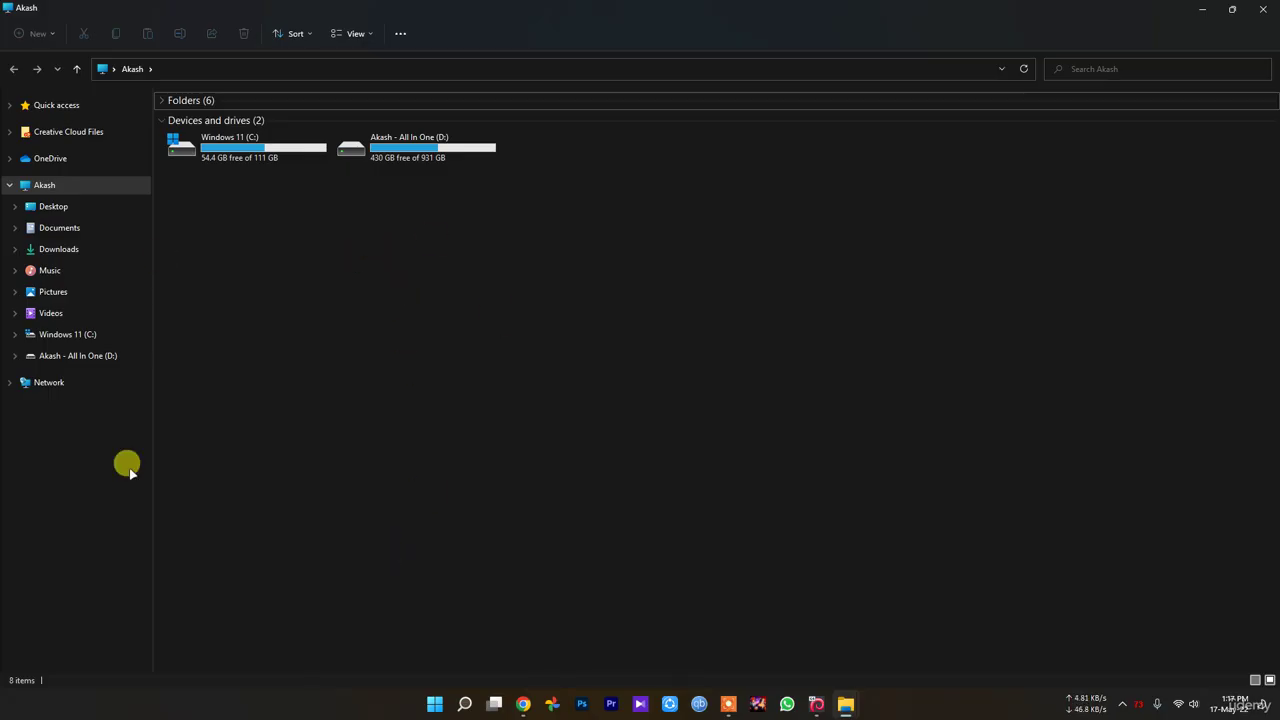
pyautogui.moveTo(250, 158)
pyautogui.click(271, 160)
pyautogui.click(198, 153)
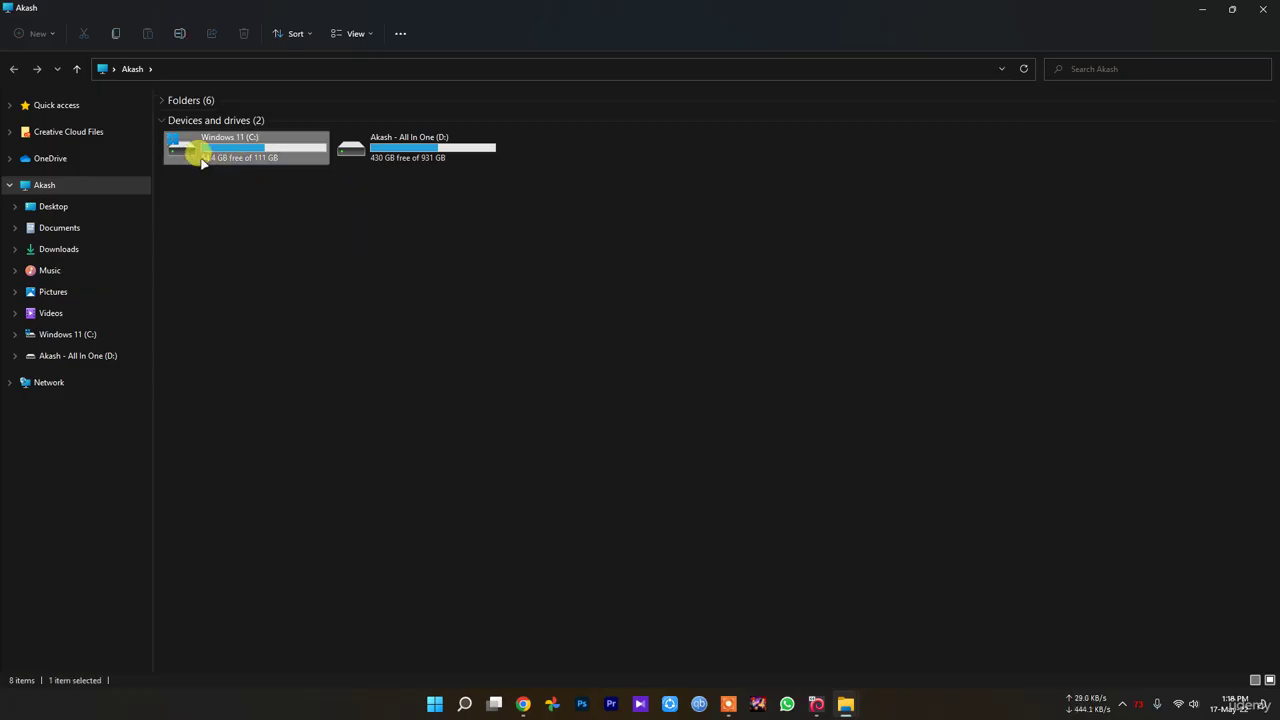
pyautogui.rightClick(198, 153)
pyautogui.click(284, 331)
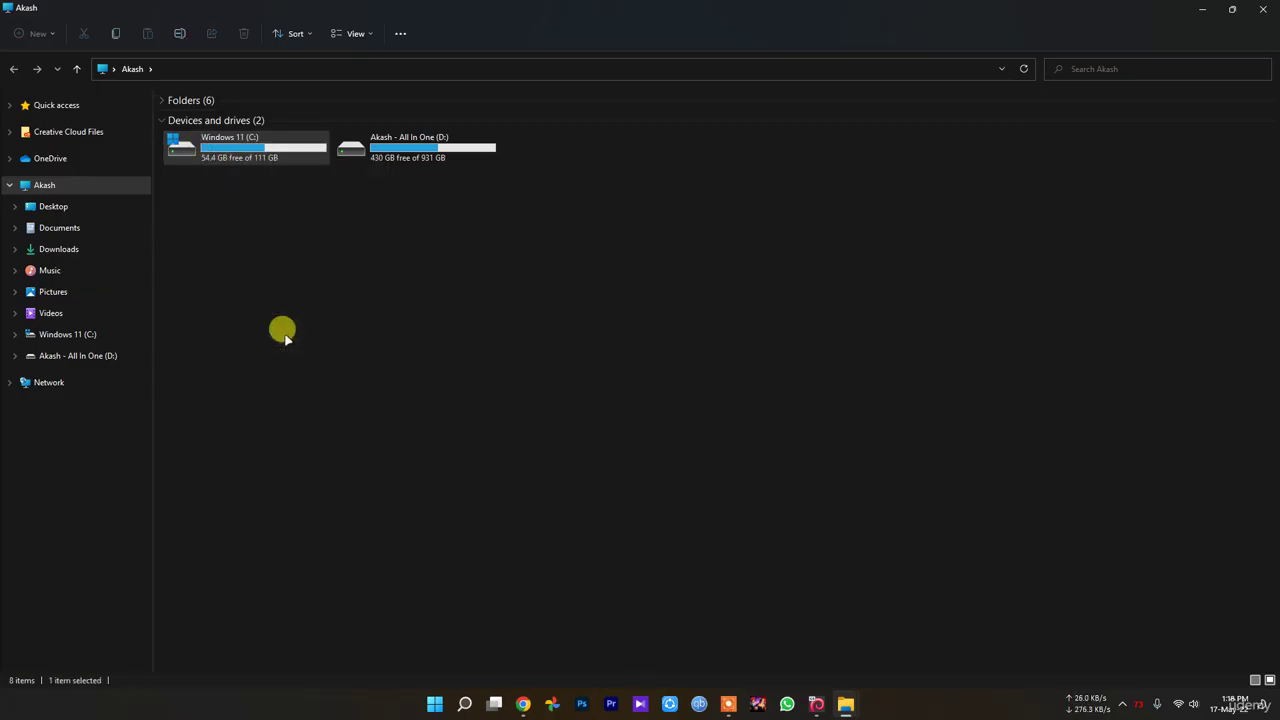
pyautogui.moveTo(286, 169); pyautogui.dragTo(702, 213)
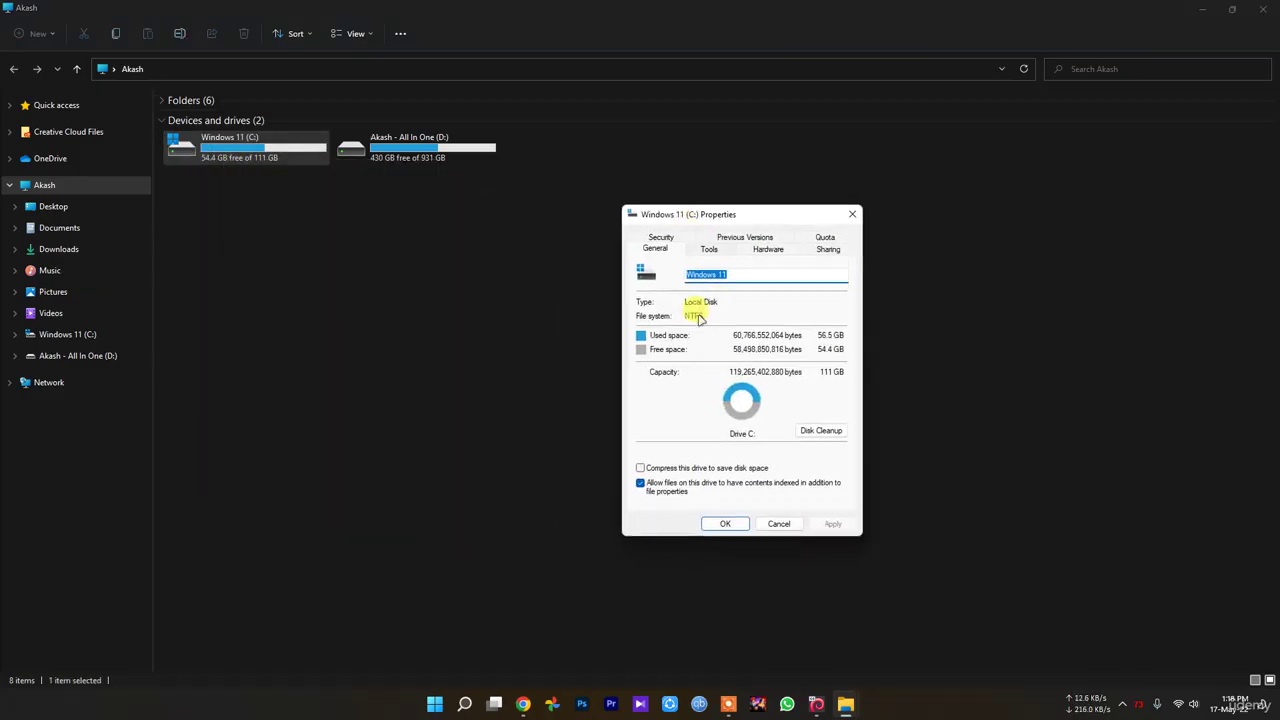
# Step: Start Disk Cleanup for the C: drive, check its list of deletable files, and rescan with system files included
pyautogui.click(820, 431)
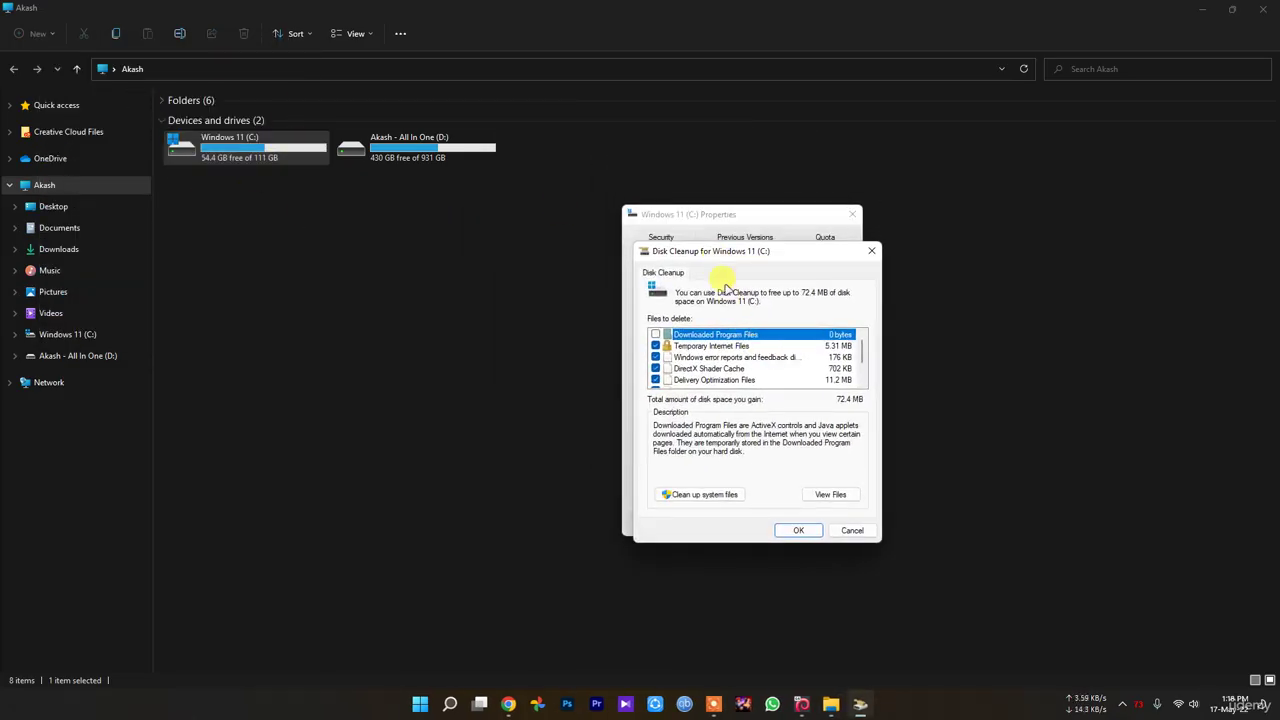
pyautogui.scroll(-2, 800, 349)
pyautogui.scroll(2, 740, 372)
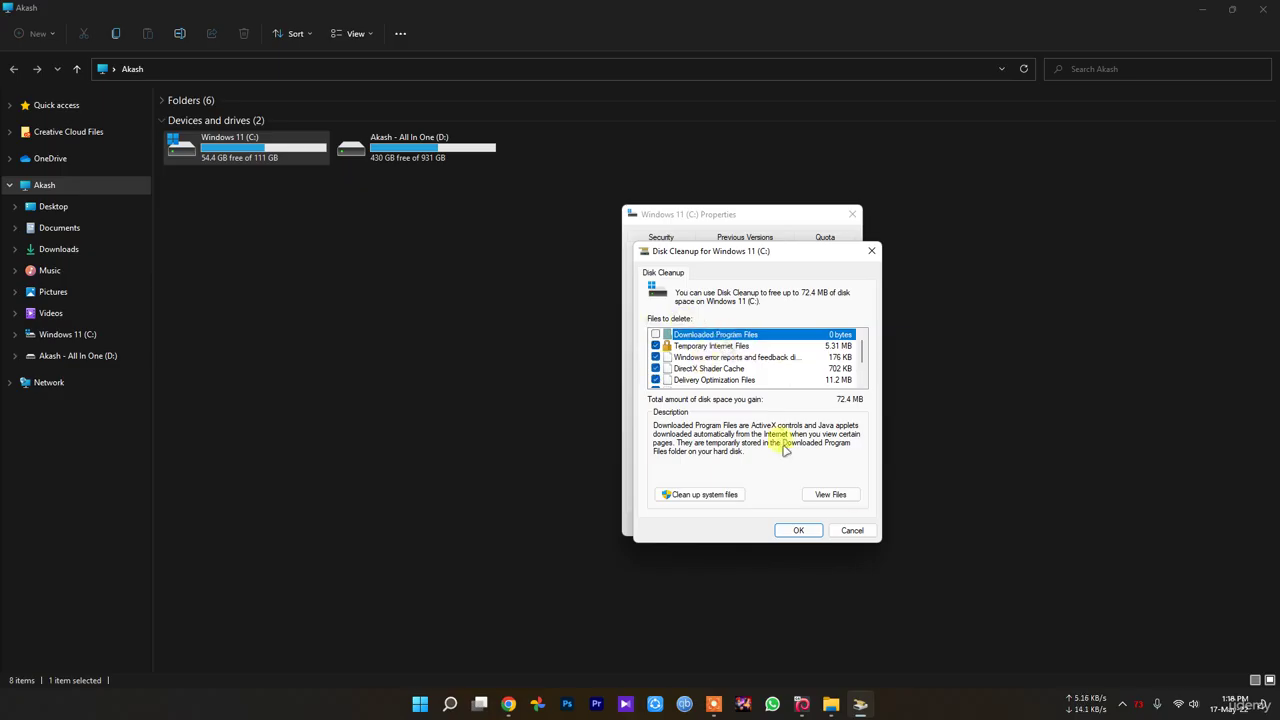
pyautogui.click(704, 494)
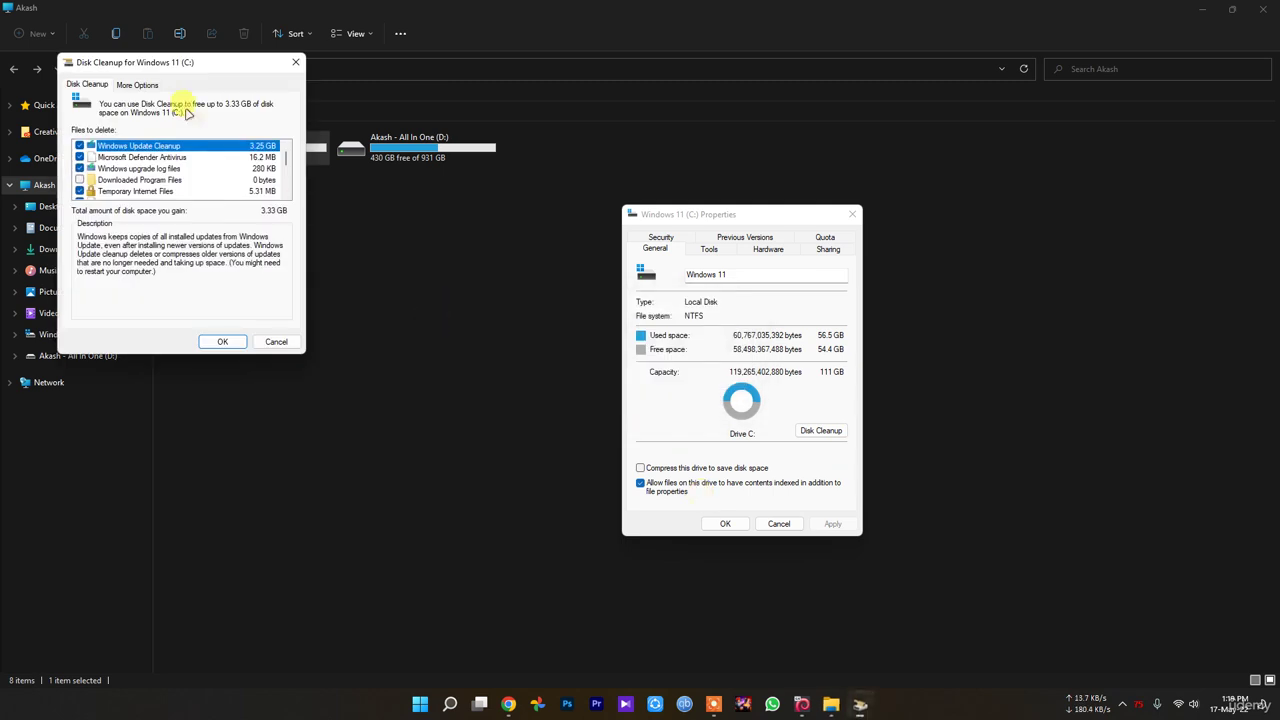
pyautogui.moveTo(150, 66); pyautogui.dragTo(714, 229)
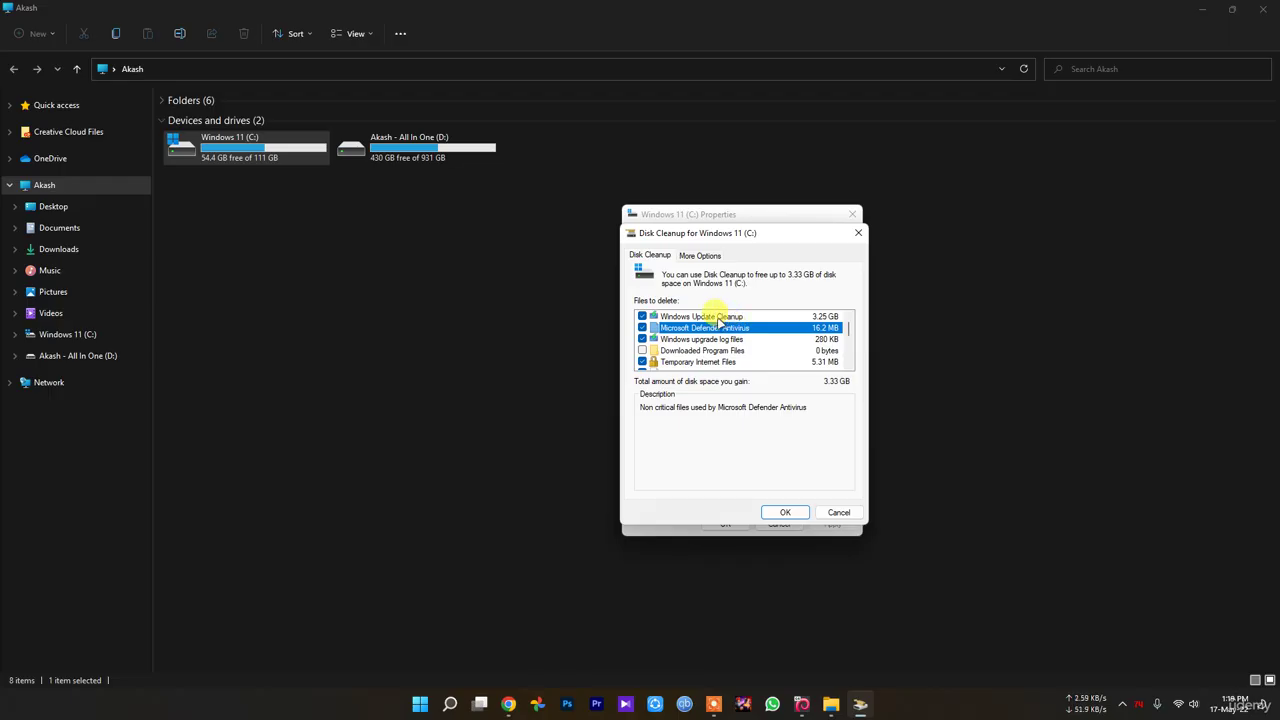
# Step: Examine the system file categories offered for deletion, then cancel Disk Cleanup and close the C: drive's properties
pyautogui.click(713, 316)
pyautogui.click(720, 328)
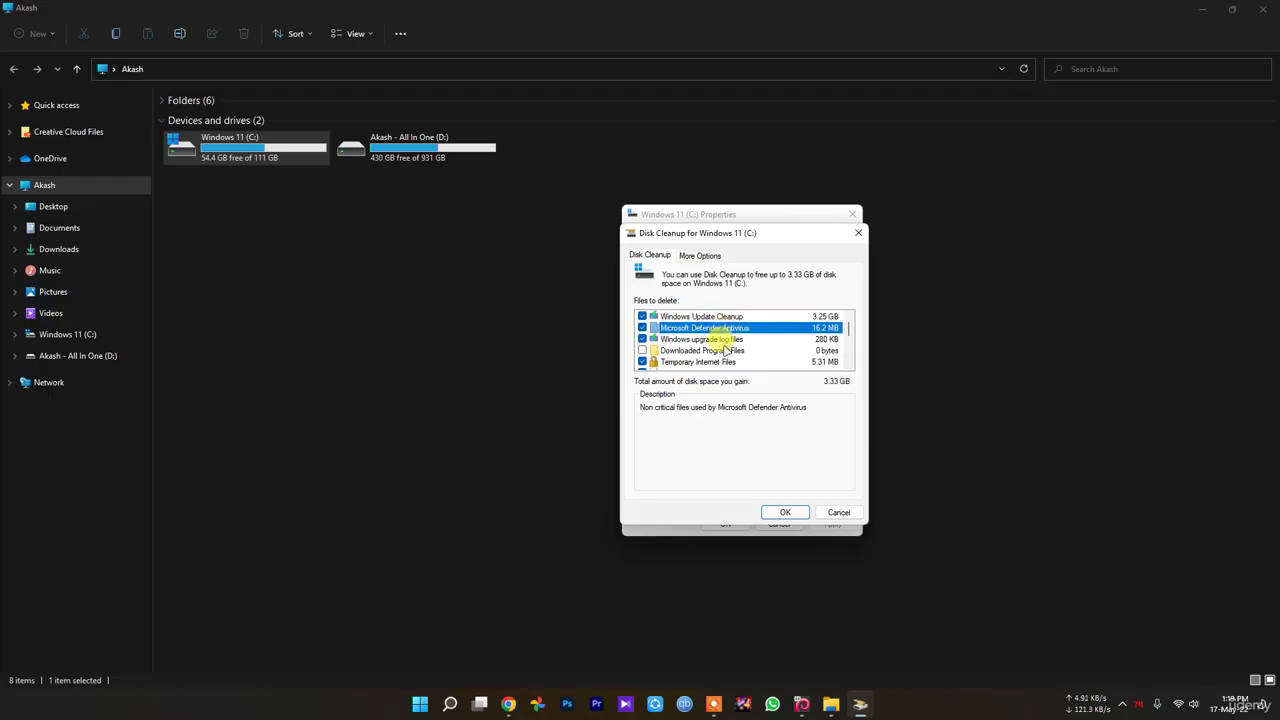
pyautogui.scroll(-3, 715, 350)
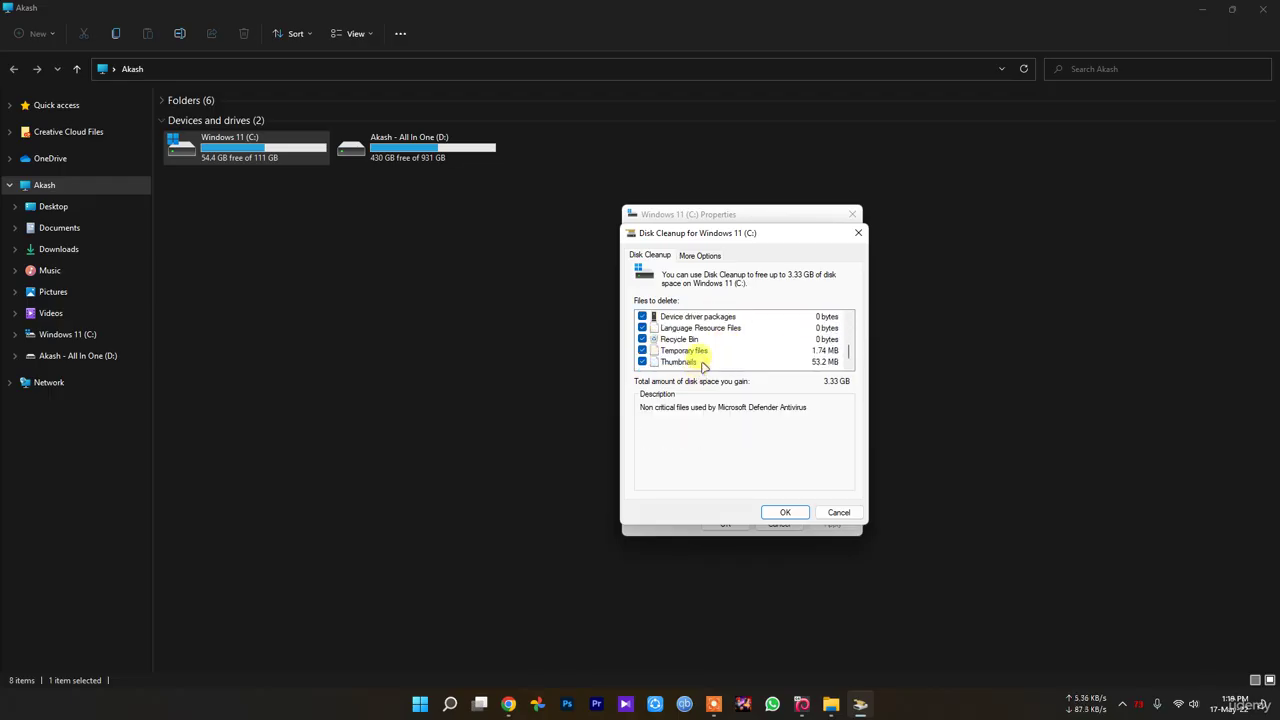
pyautogui.scroll(3, 697, 365)
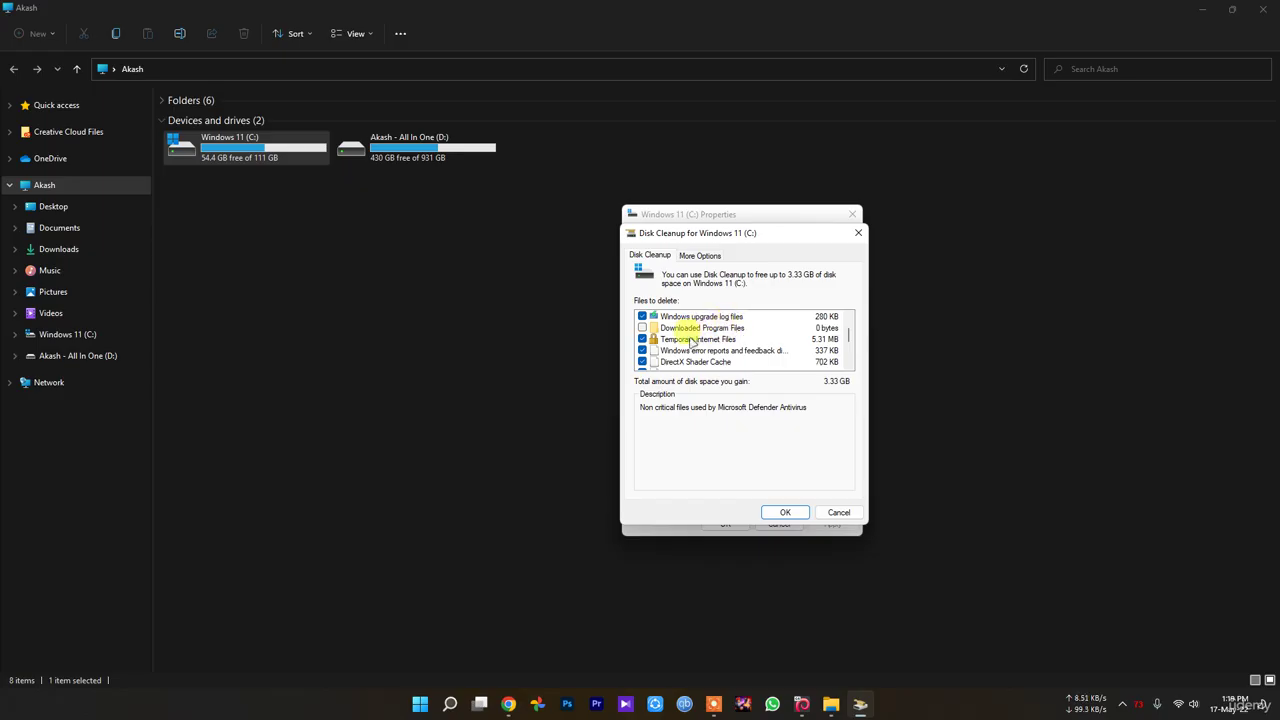
pyautogui.scroll(1, 652, 339)
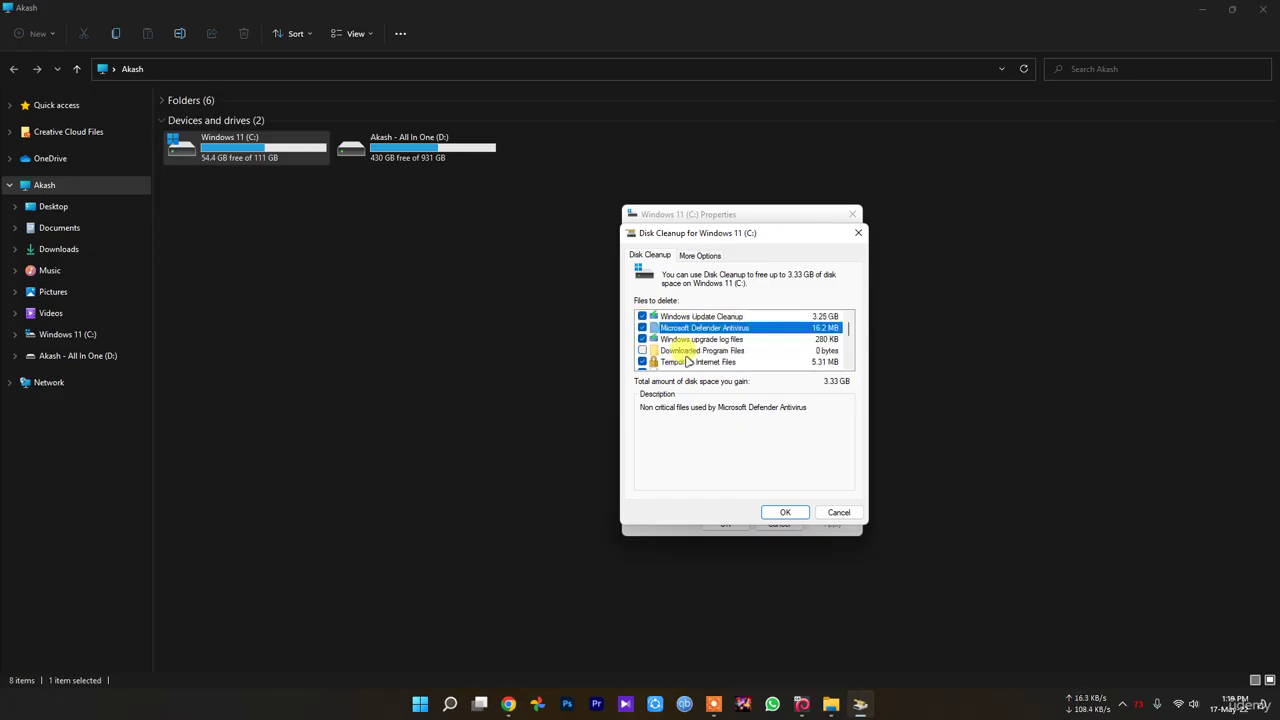
pyautogui.click(839, 512)
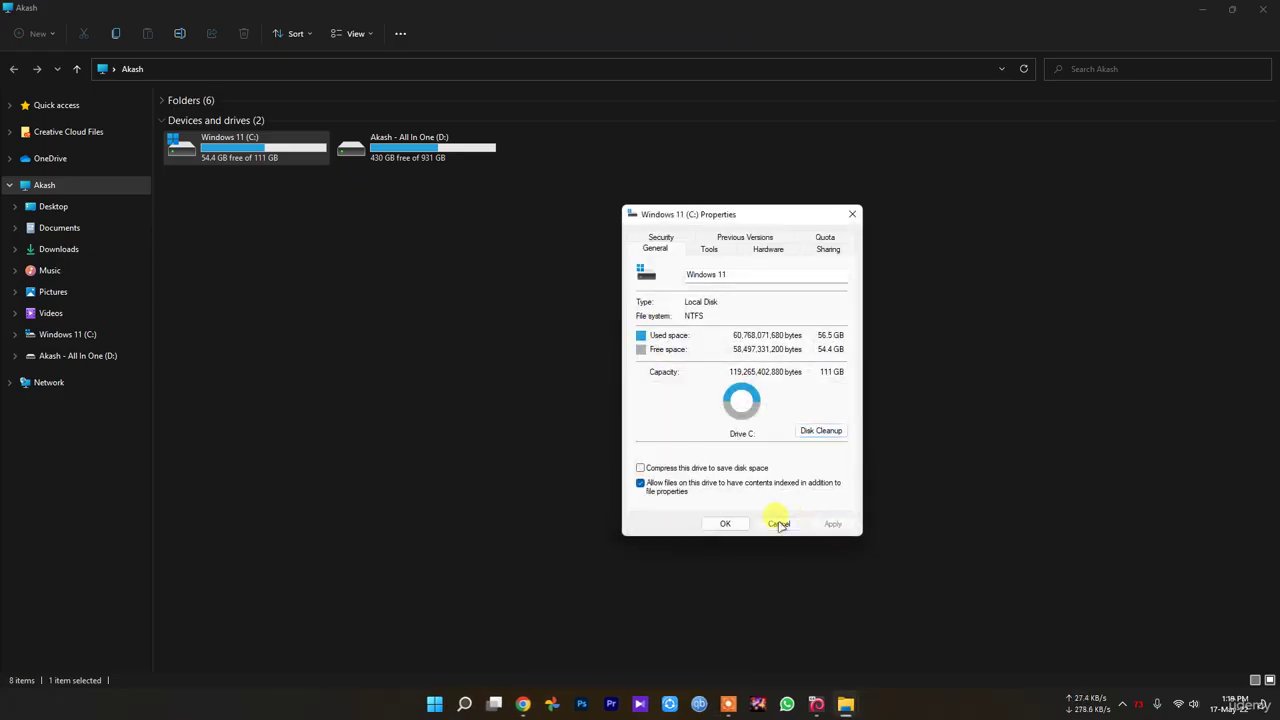
pyautogui.click(778, 523)
pyautogui.click(250, 285)
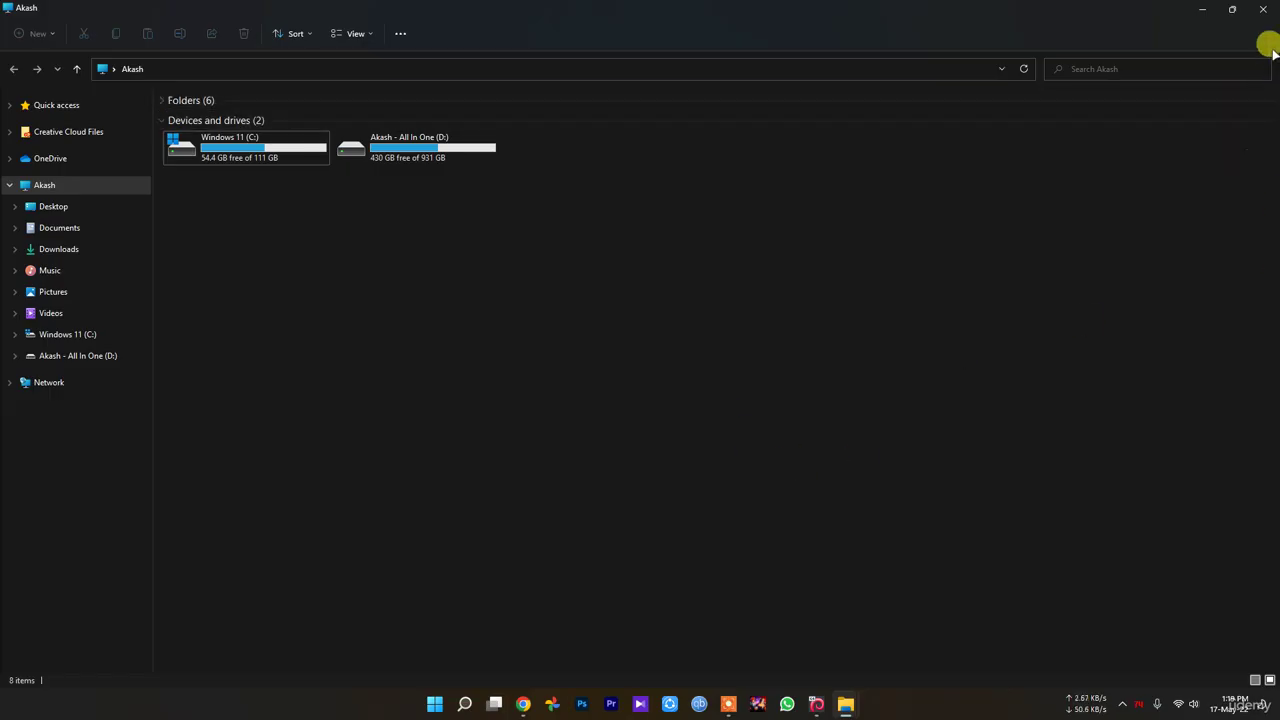
# Step: Return to the desktop, search for "defre", and open Defragment and Optimize Drives
pyautogui.press('super+d')
pyautogui.click(435, 704)
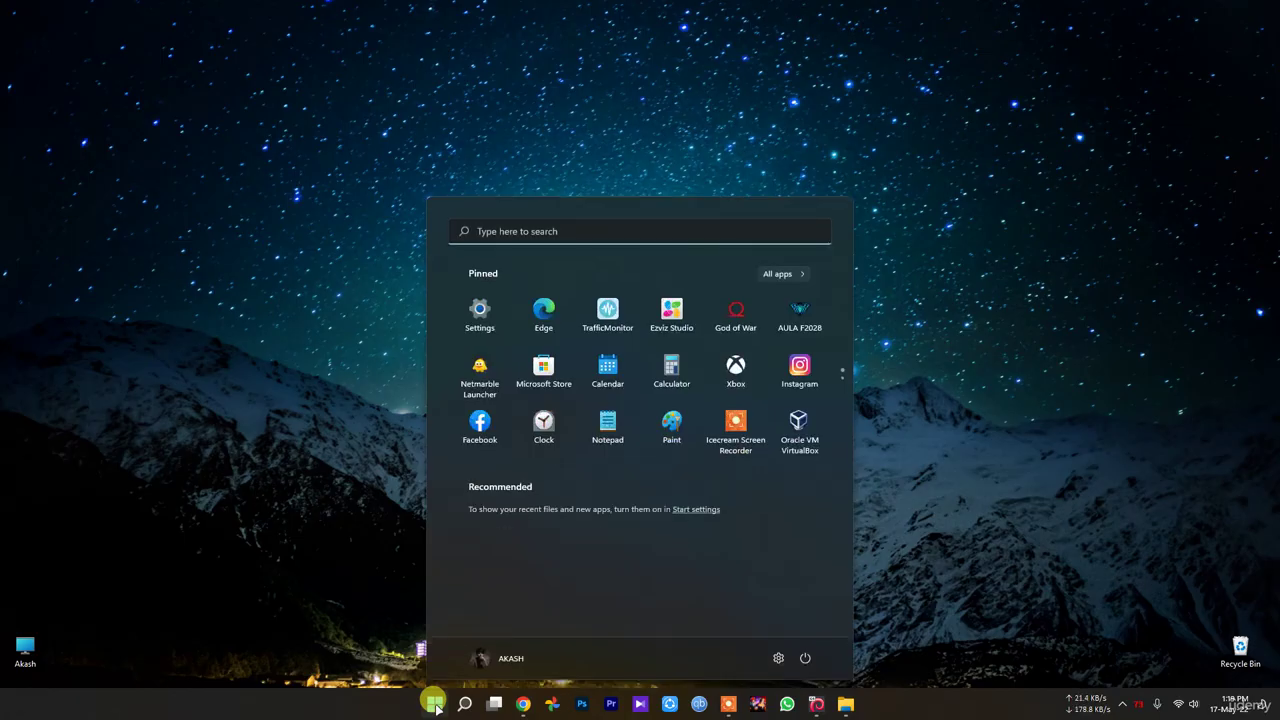
pyautogui.write('defre')
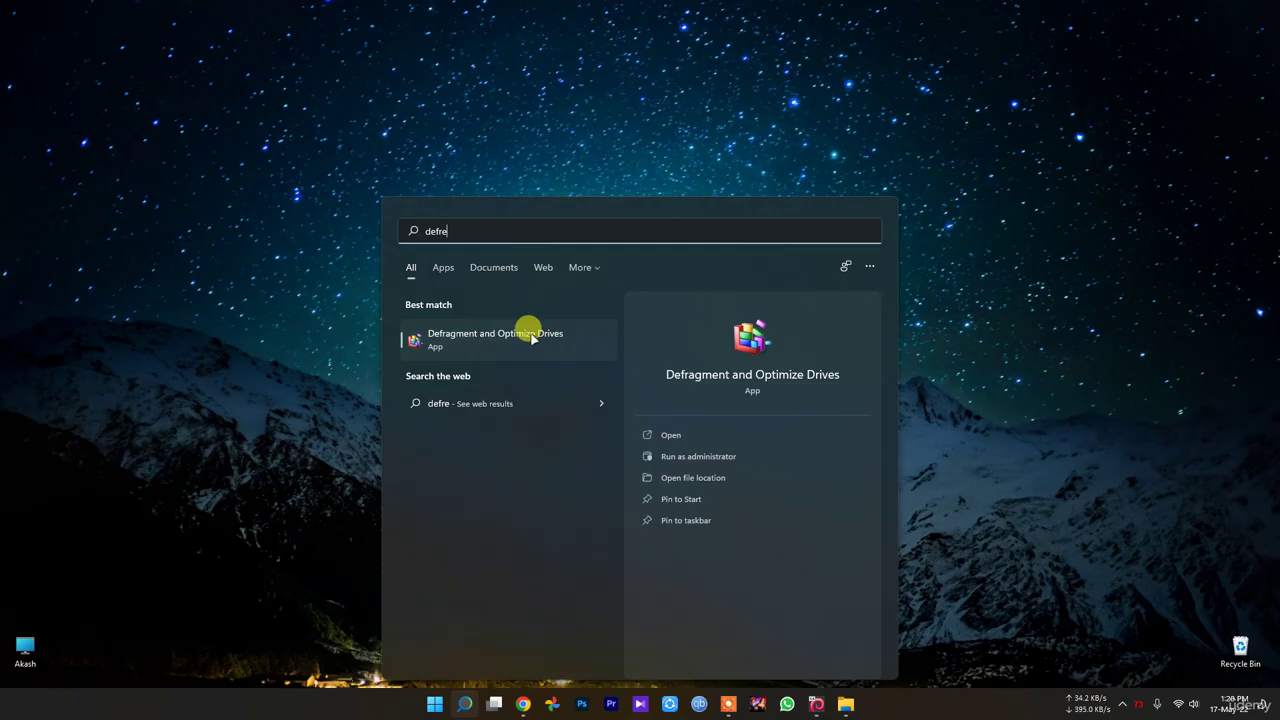
pyautogui.click(520, 333)
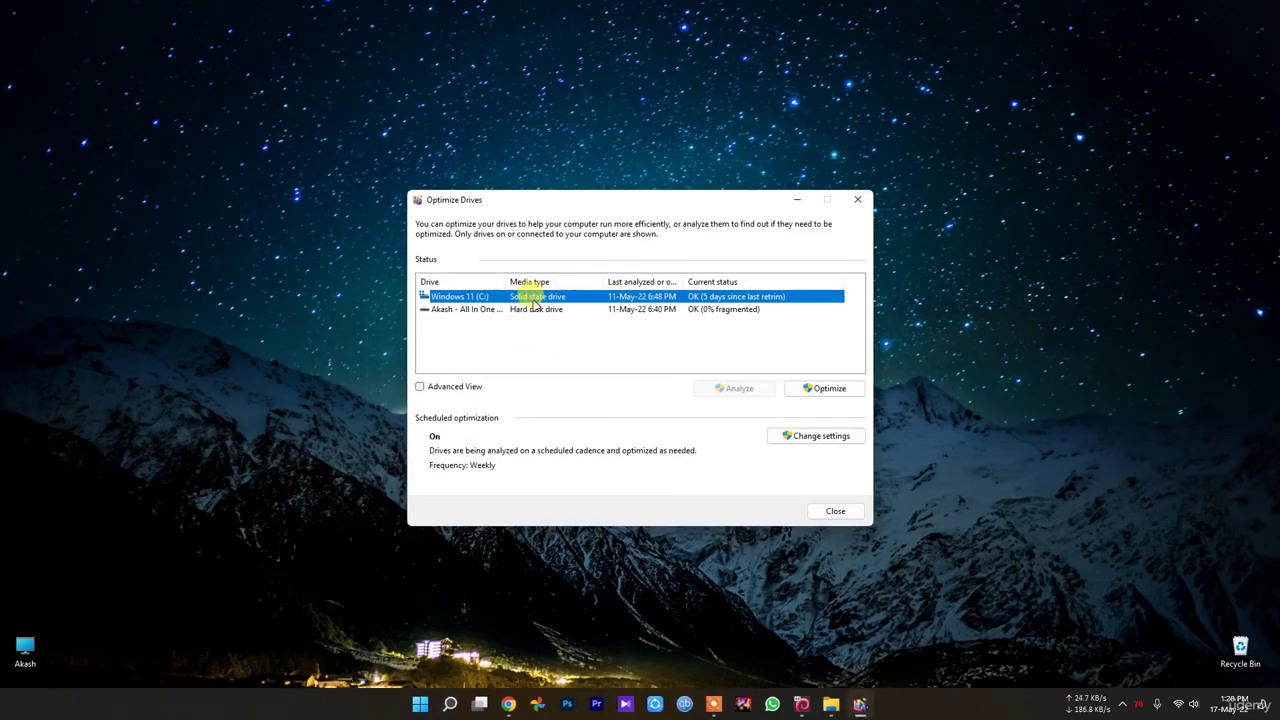
# Step: Compare the media type and status of the C: and D: drives, widening the Drive column, and close Optimize Drives
pyautogui.click(525, 310)
pyautogui.click(528, 296)
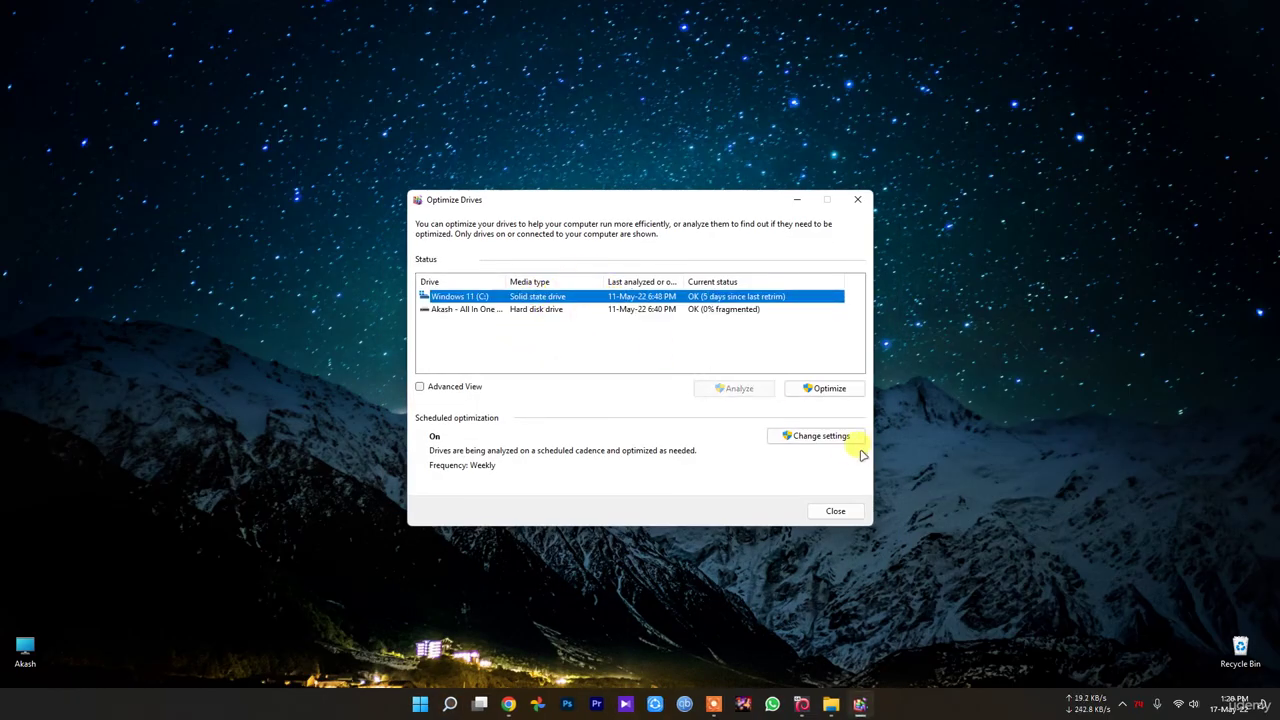
pyautogui.click(594, 309)
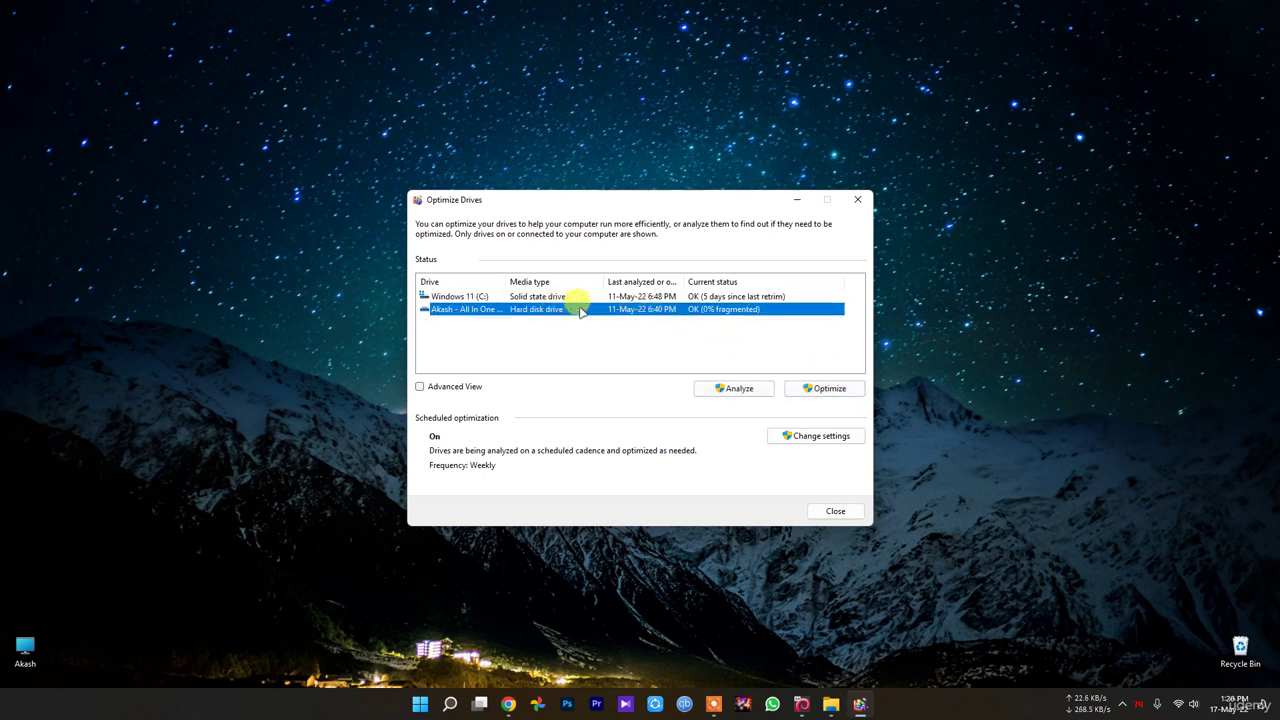
pyautogui.click(730, 296)
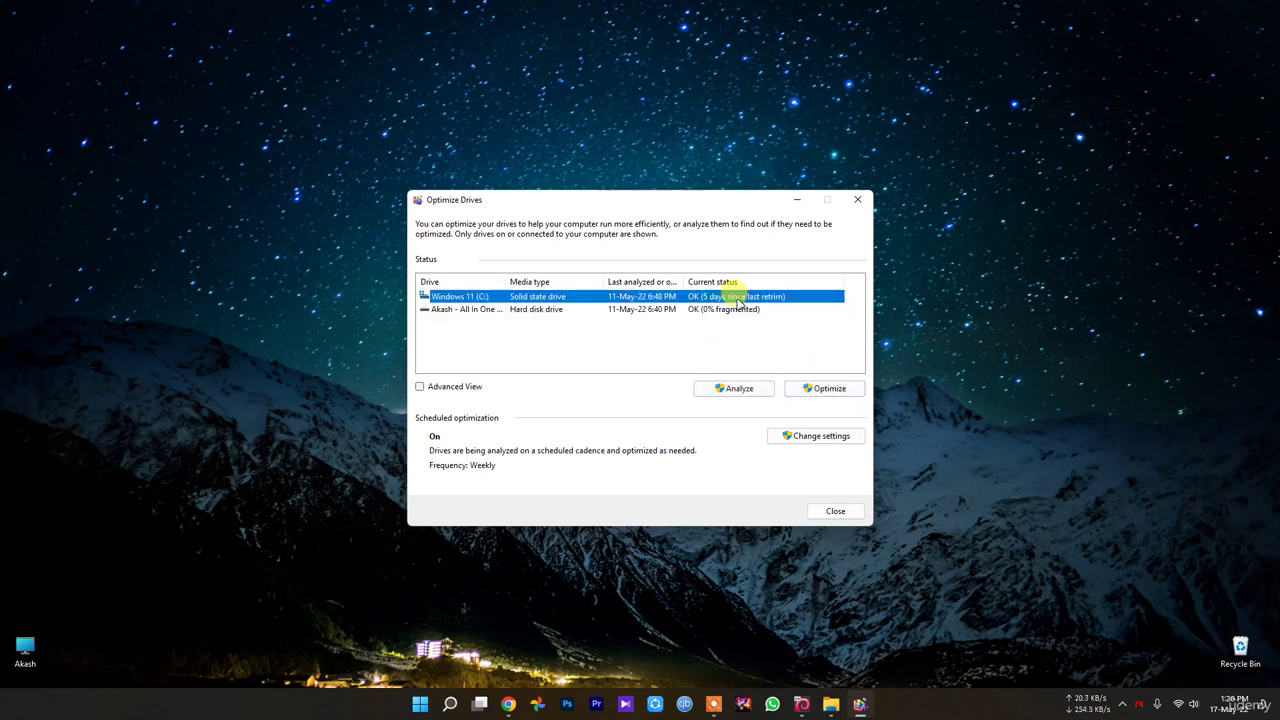
pyautogui.moveTo(504, 284)
pyautogui.mouseDown()
pyautogui.moveTo(577, 284)
pyautogui.moveTo(529, 287)
pyautogui.mouseUp()
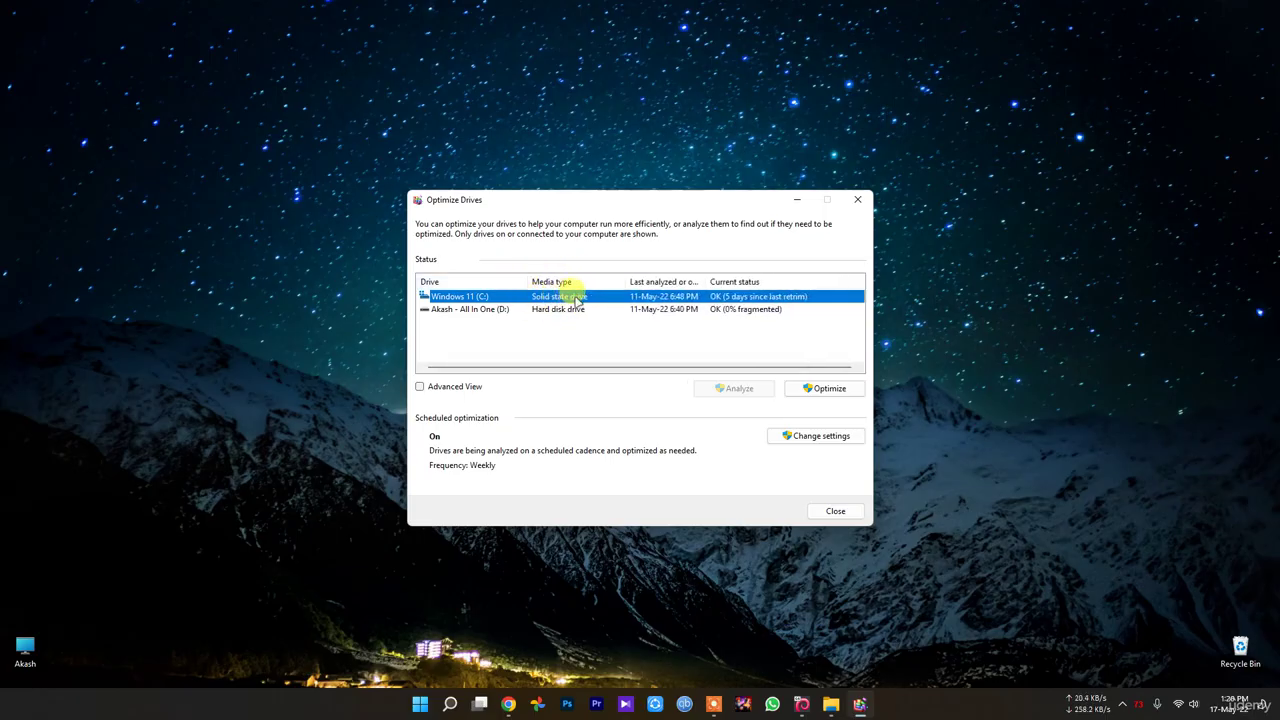
pyautogui.click(568, 309)
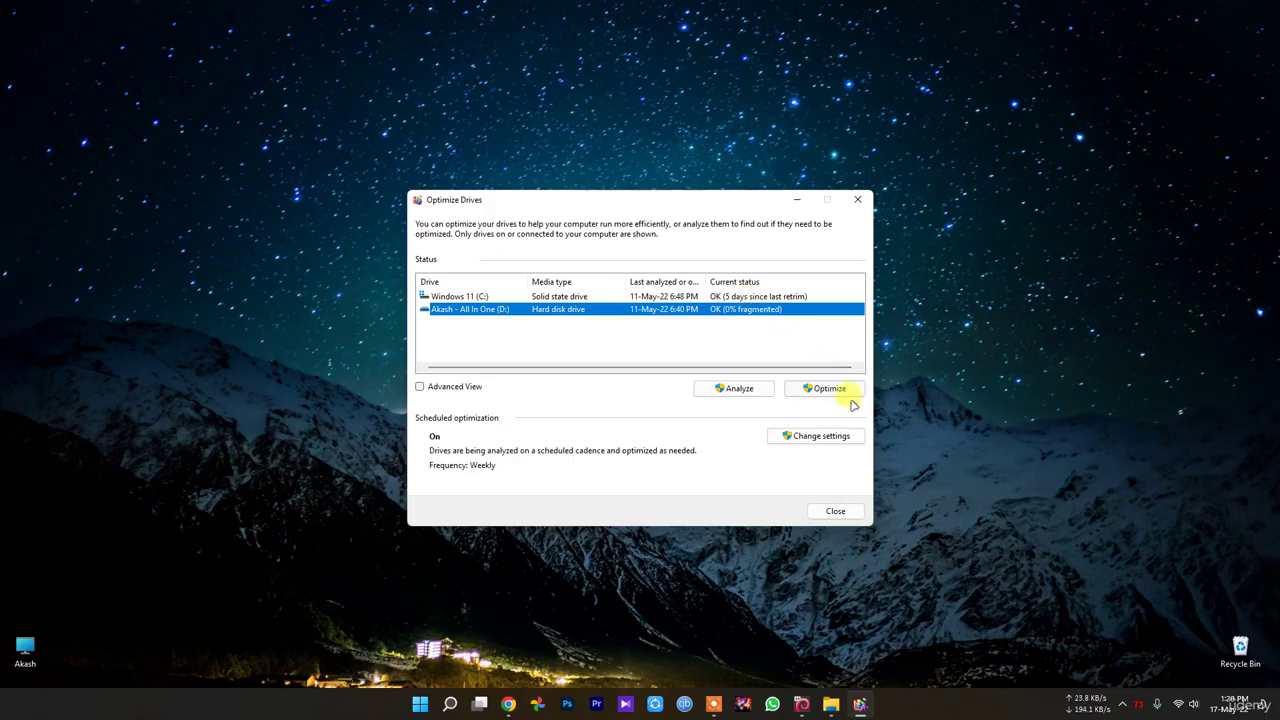
pyautogui.click(858, 199)
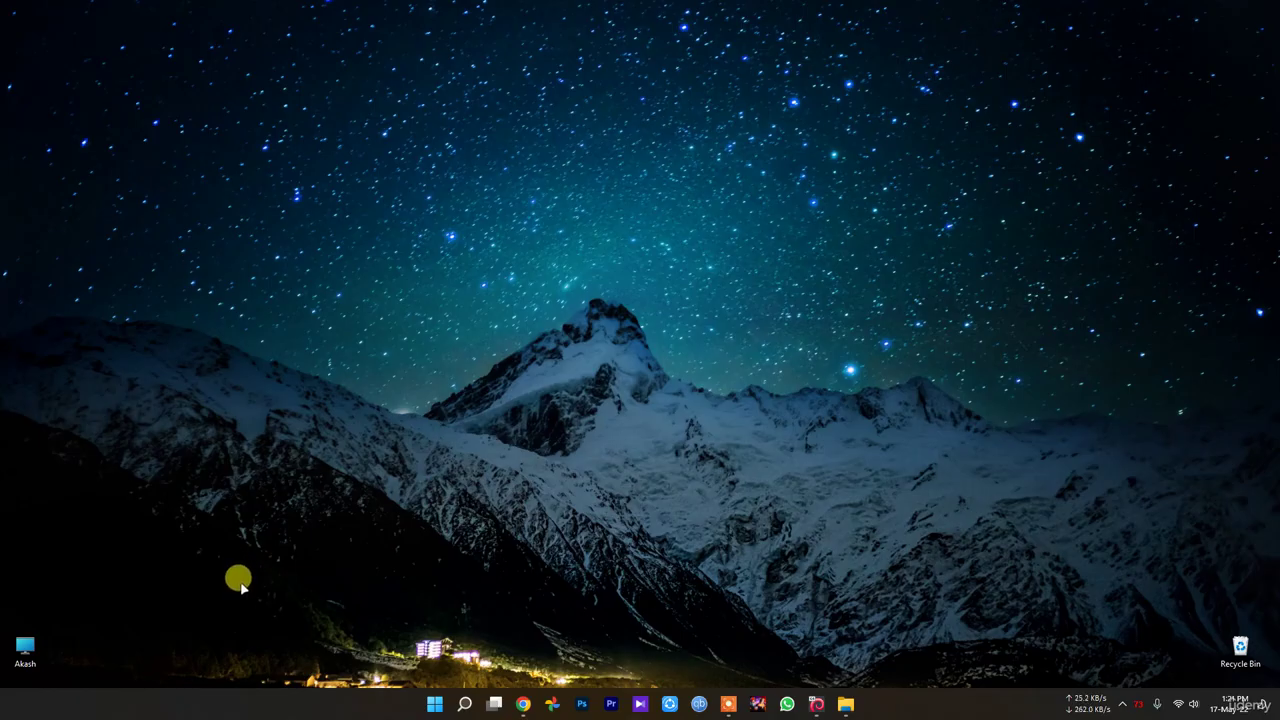
# Step: Open Settings, check the Windows Update page, and open Windows Security from the Privacy & security settings
pyautogui.click(435, 705)
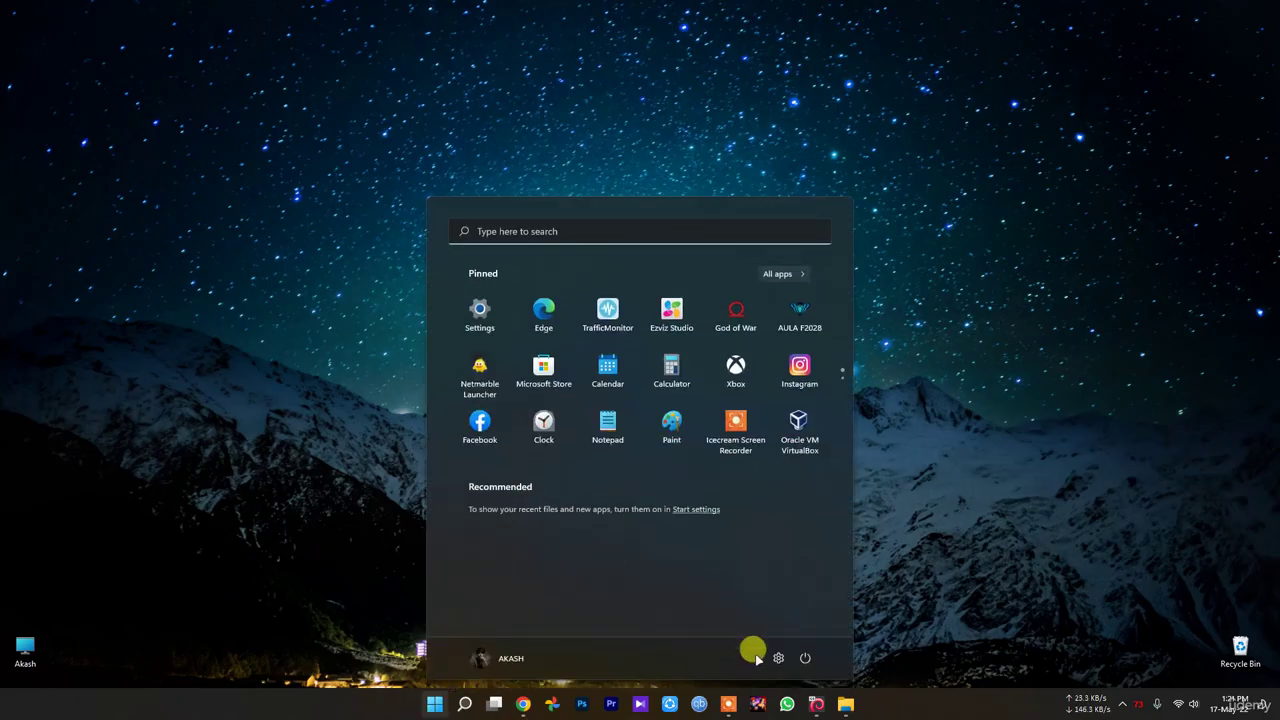
pyautogui.click(776, 658)
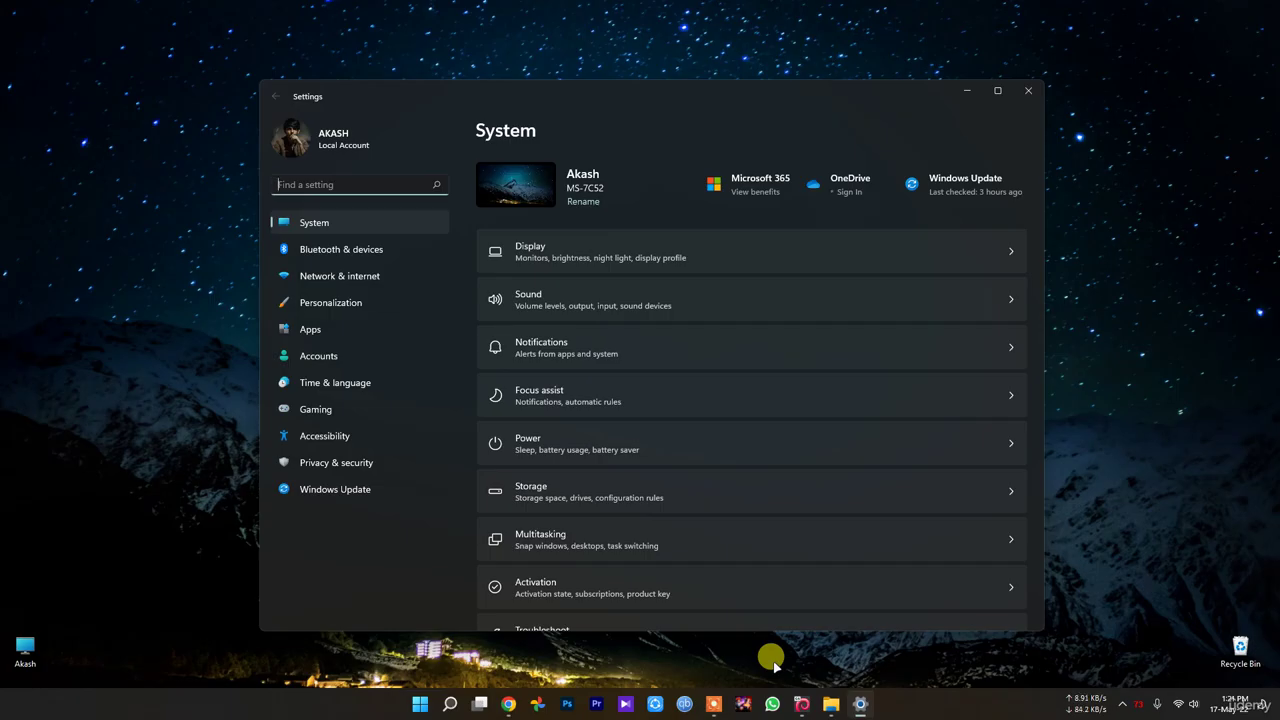
pyautogui.click(350, 488)
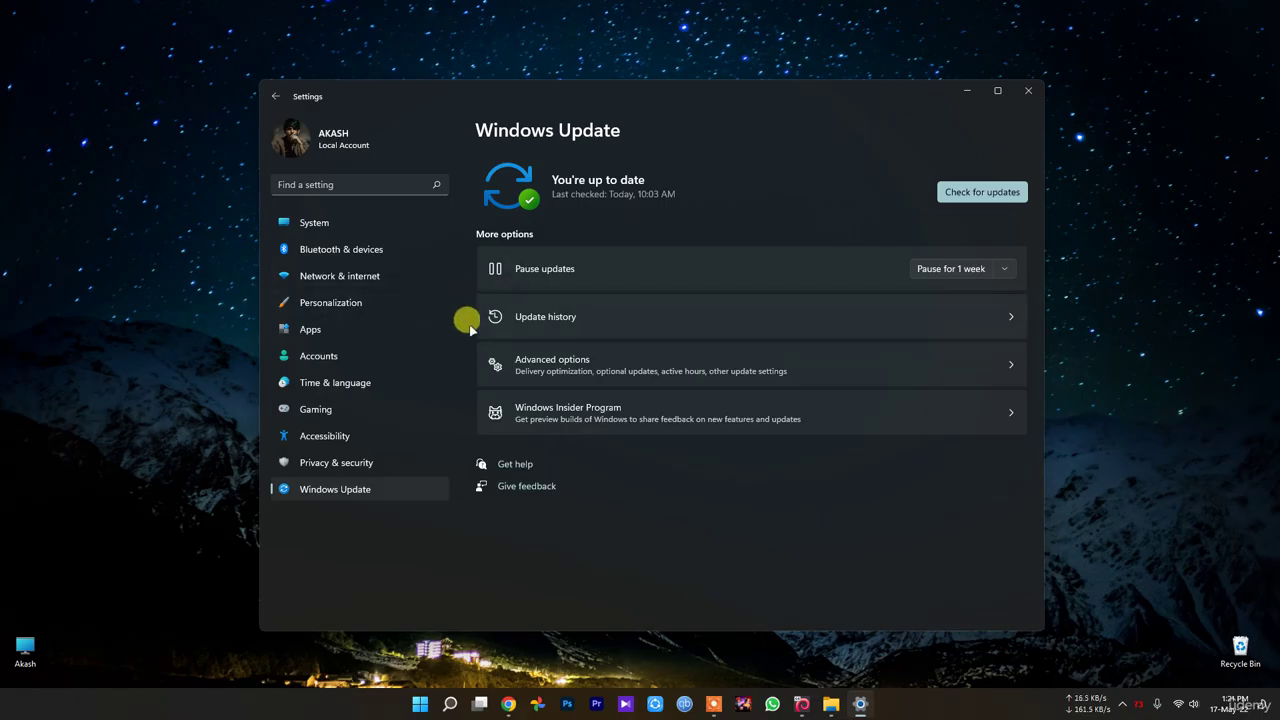
pyautogui.click(343, 461)
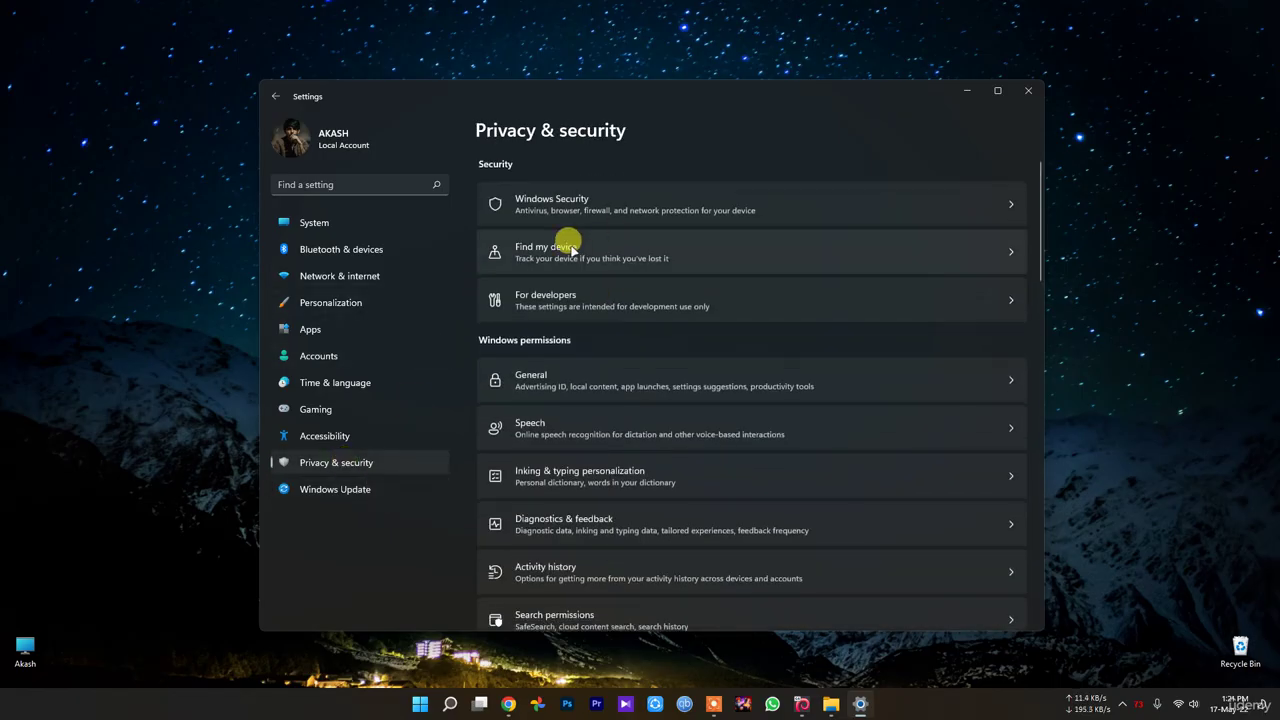
pyautogui.click(604, 210)
pyautogui.click(534, 198)
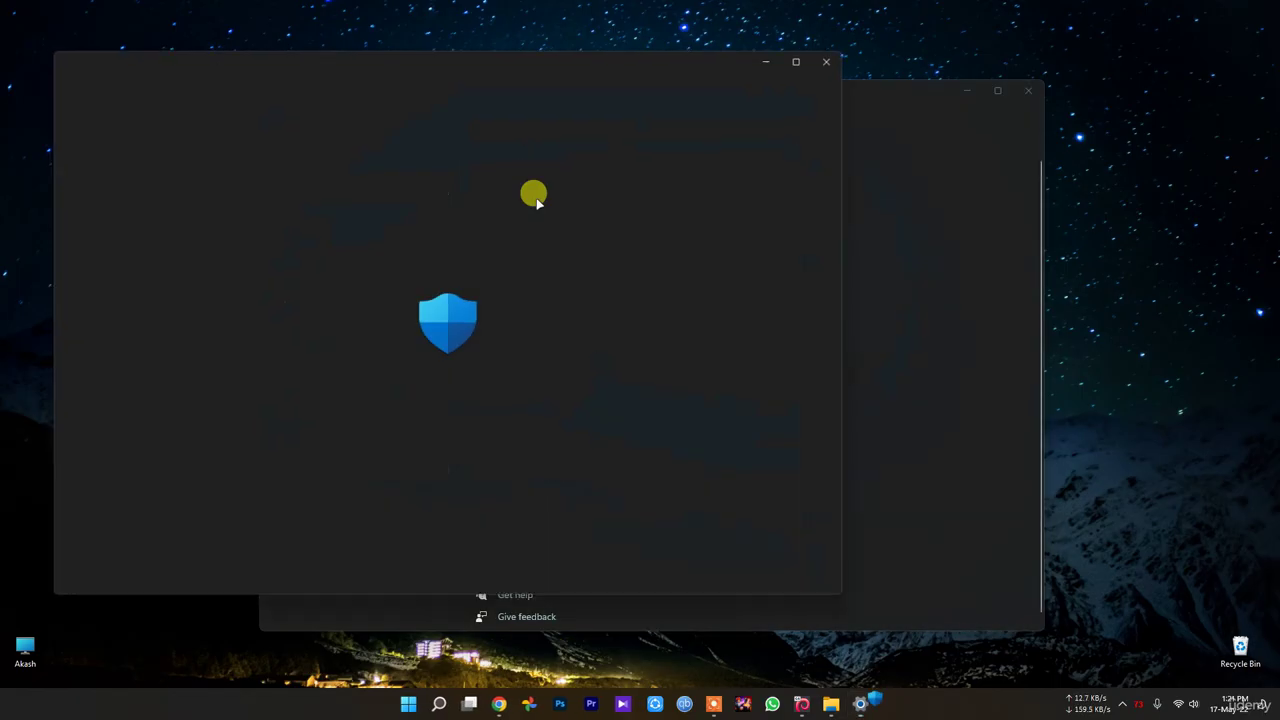
# Step: Open Virus & threat protection, review the Protection history, and close Windows Security
pyautogui.moveTo(543, 63); pyautogui.dragTo(851, 106)
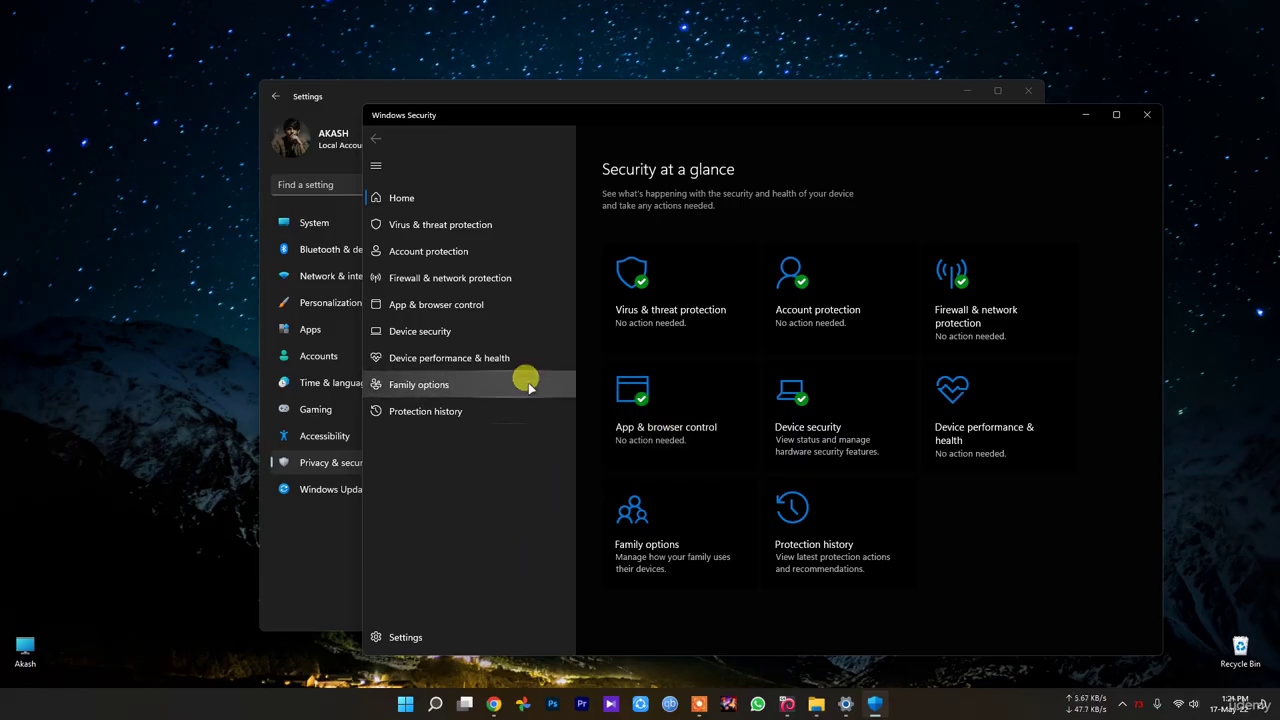
pyautogui.click(672, 305)
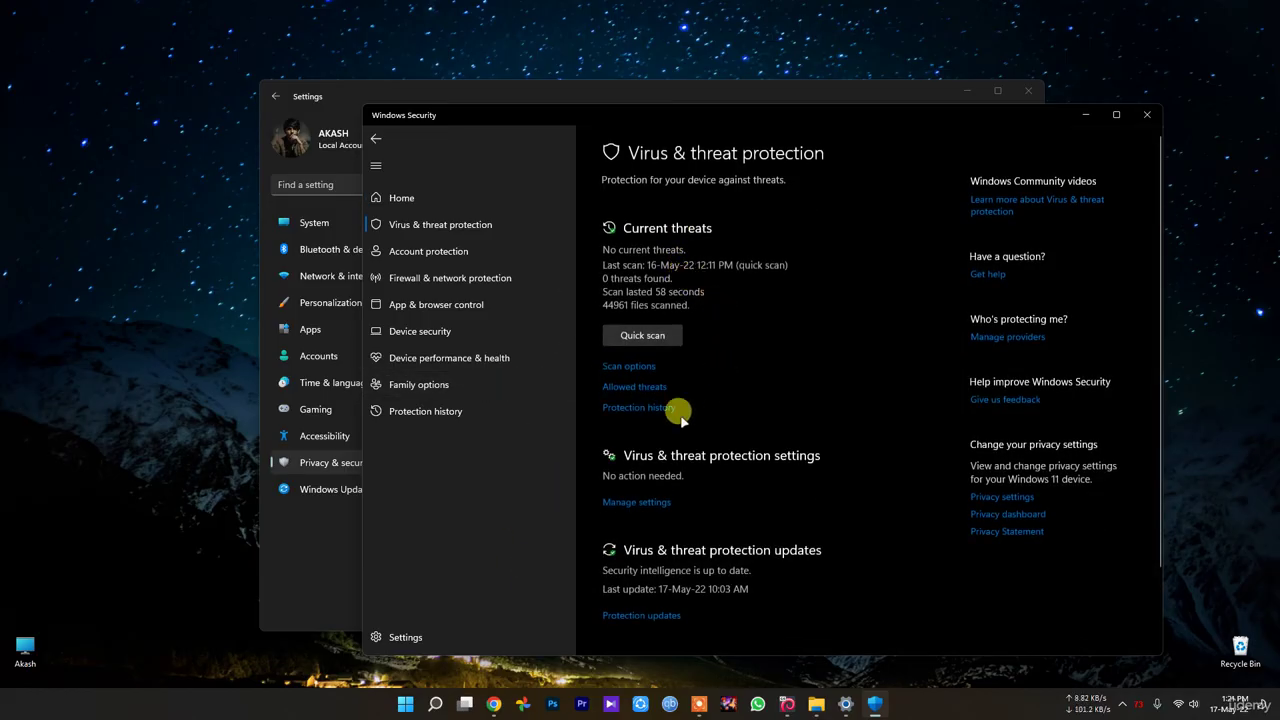
pyautogui.click(640, 408)
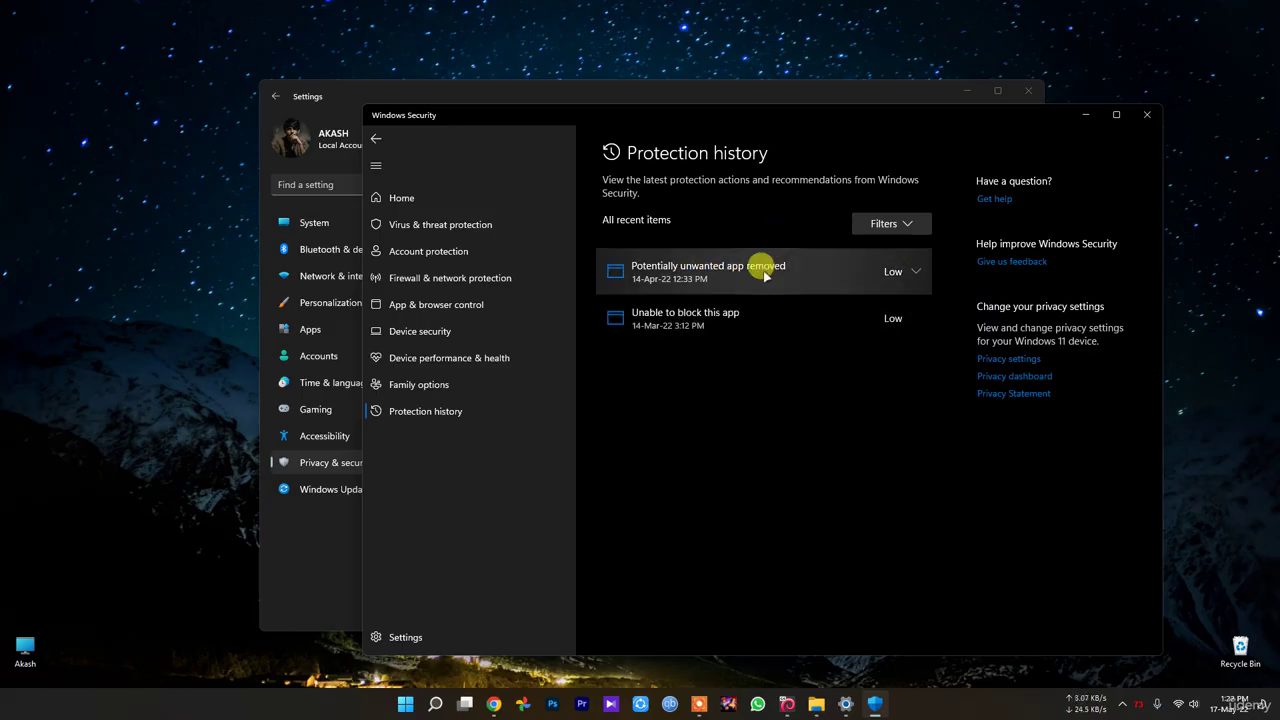
pyautogui.hotkey('alt', 'Left')
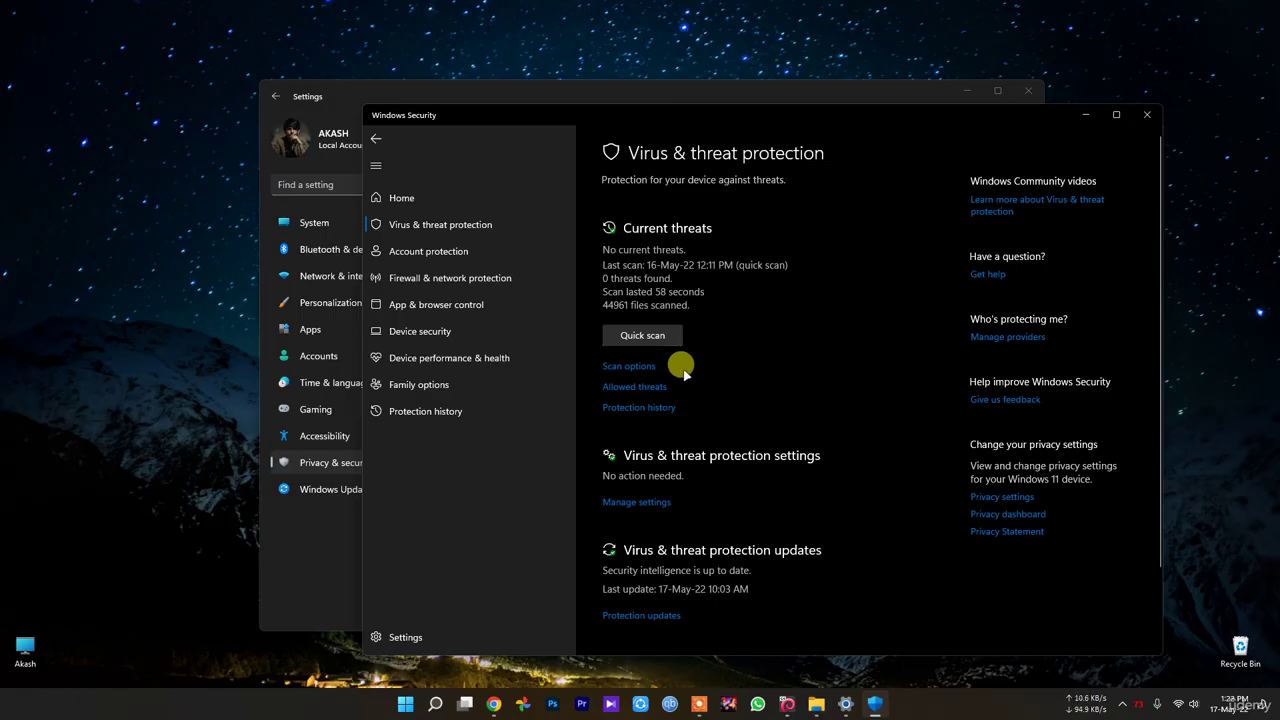
pyautogui.click(1147, 114)
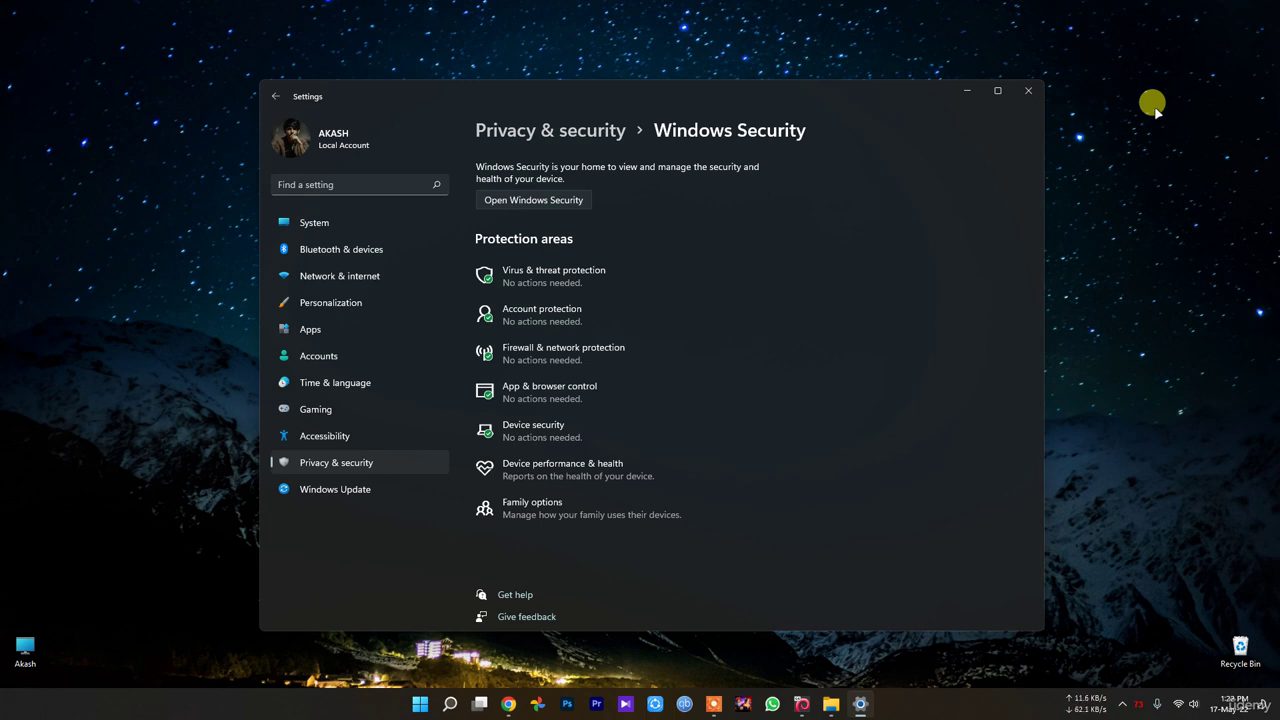
# Step: Reopen Virus & threat protection from the Settings protection areas, review its scan, update and ransomware sections, and close it
pyautogui.click(637, 270)
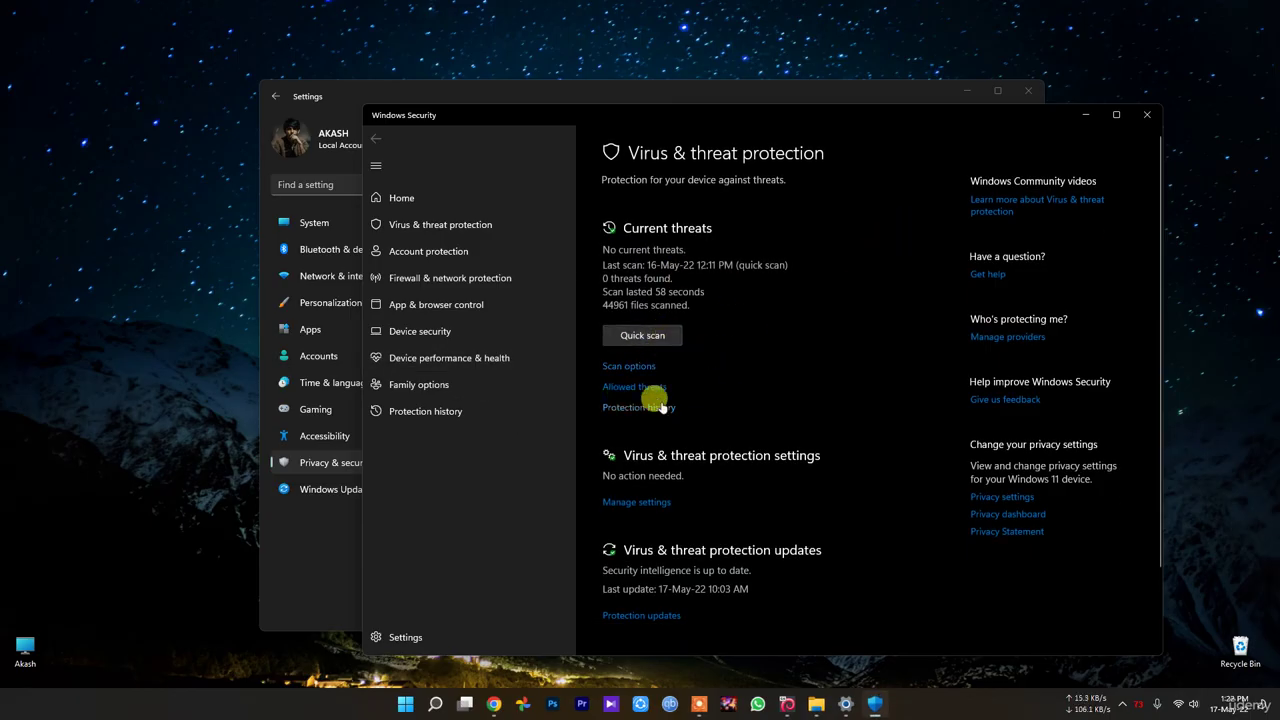
pyautogui.scroll(-2, 730, 368)
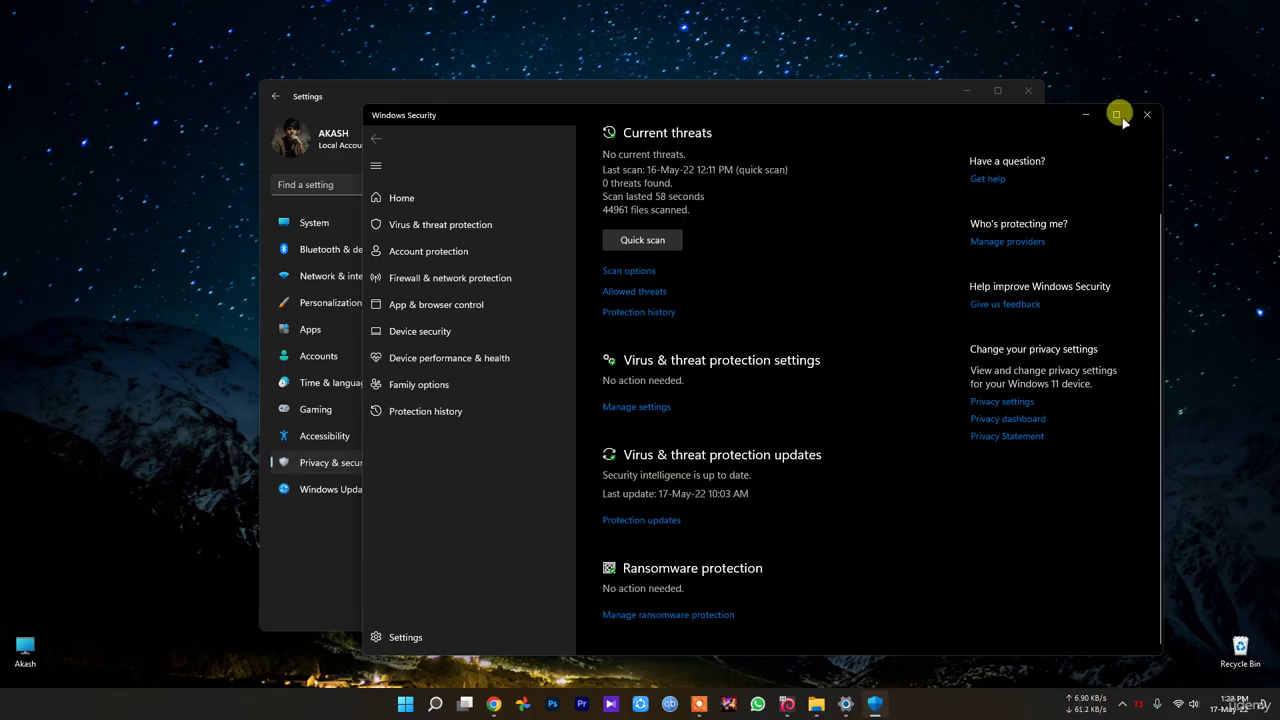
pyautogui.scroll(2, 650, 340)
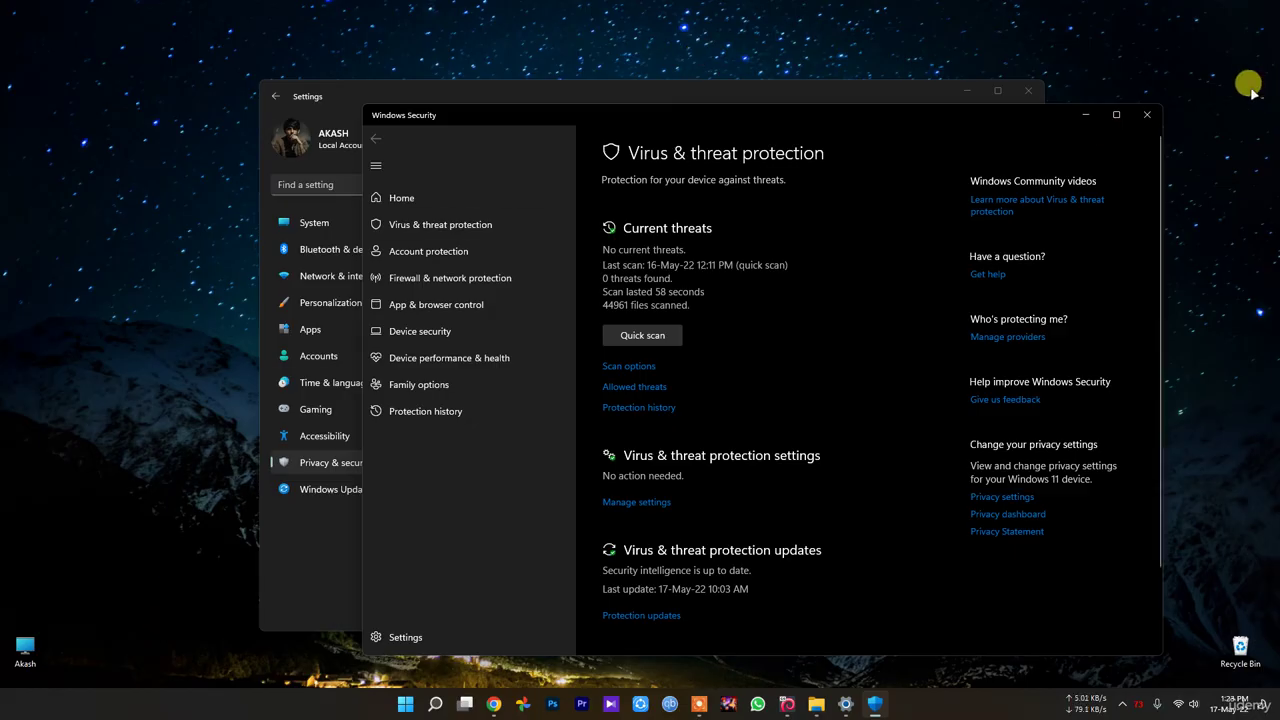
pyautogui.click(1147, 114)
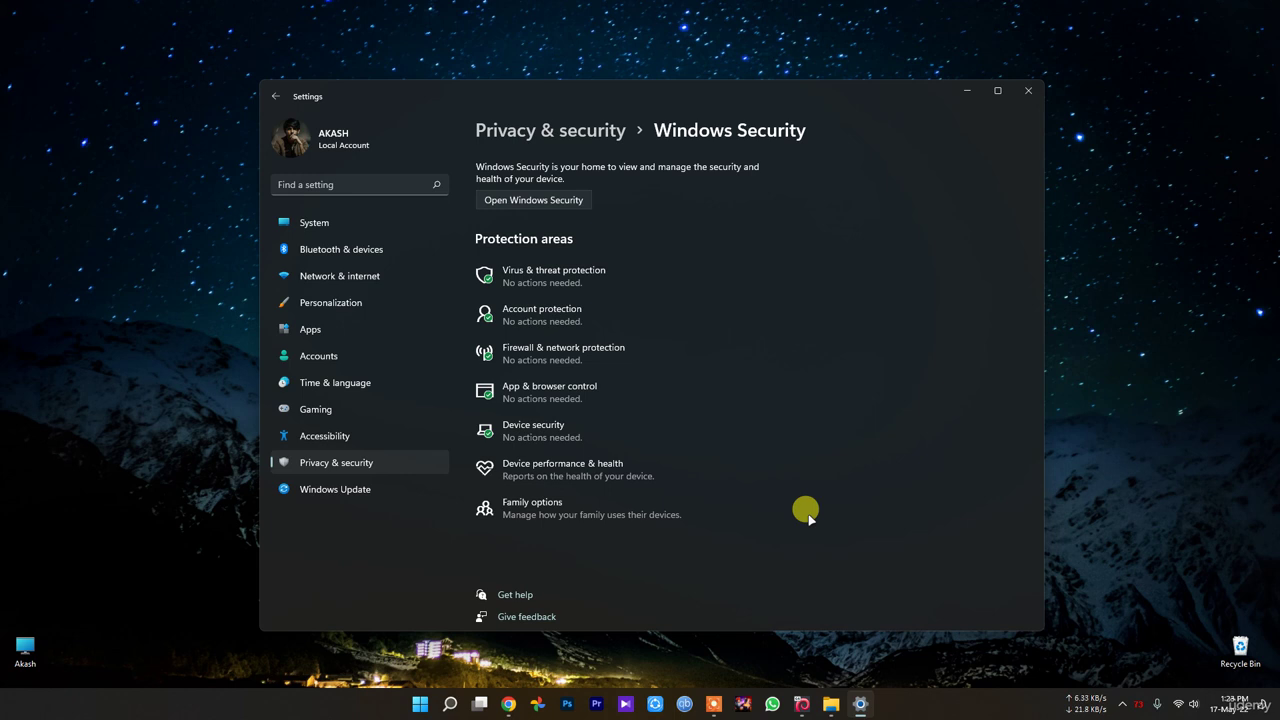
# Step: Check for new updates on the Windows Update page and close Settings
pyautogui.click(357, 488)
pyautogui.click(957, 180)
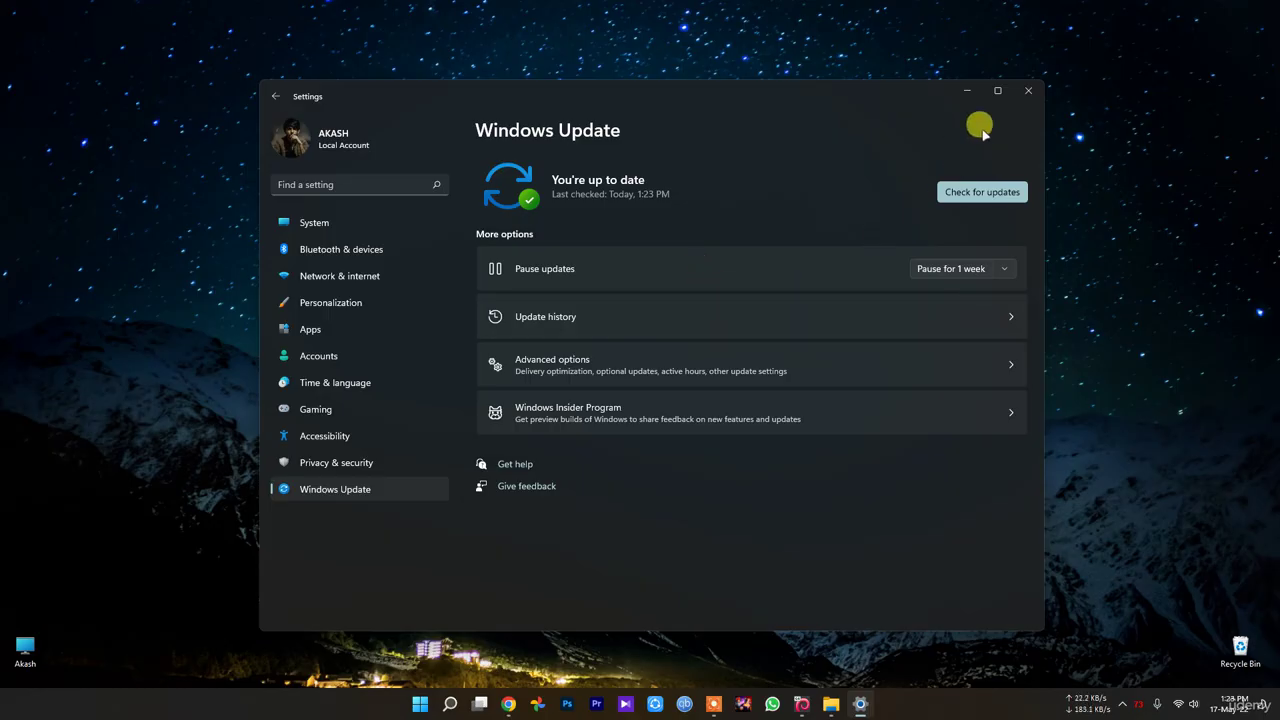
pyautogui.click(1028, 91)
# Step: Open Device Manager, examine the list of hardware categories, and close it
pyautogui.rightClick(434, 710)
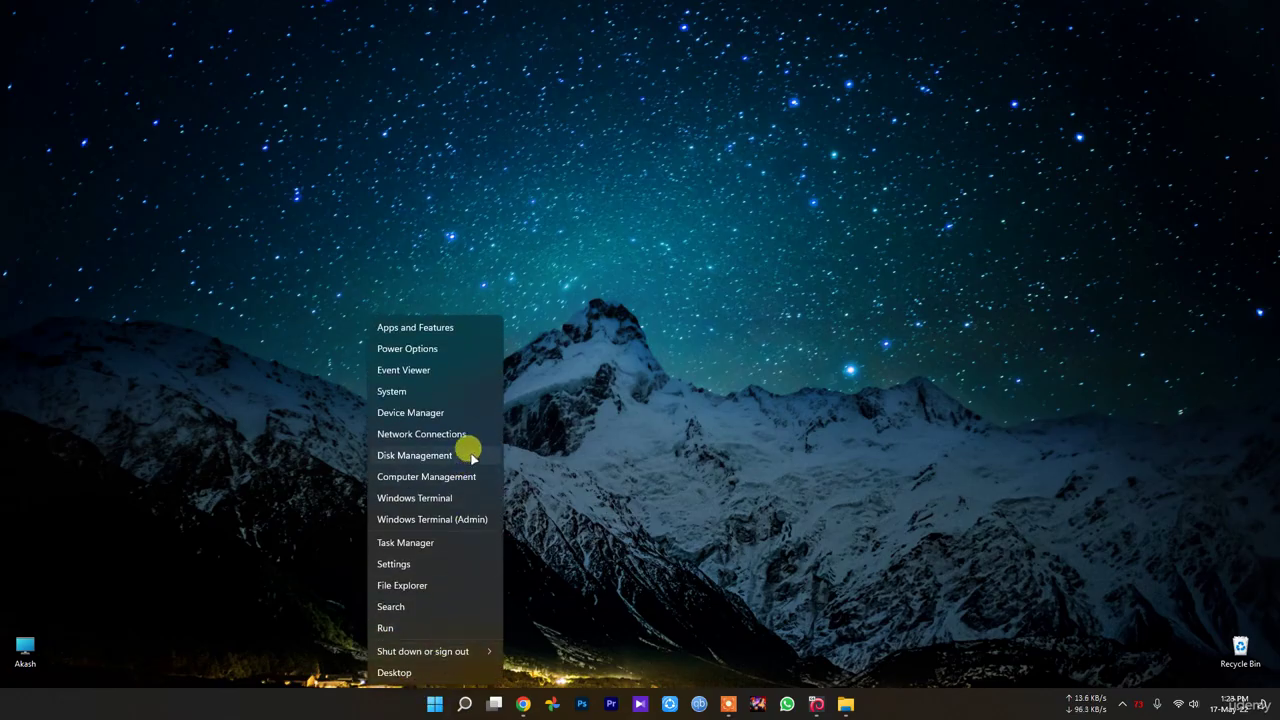
pyautogui.click(444, 413)
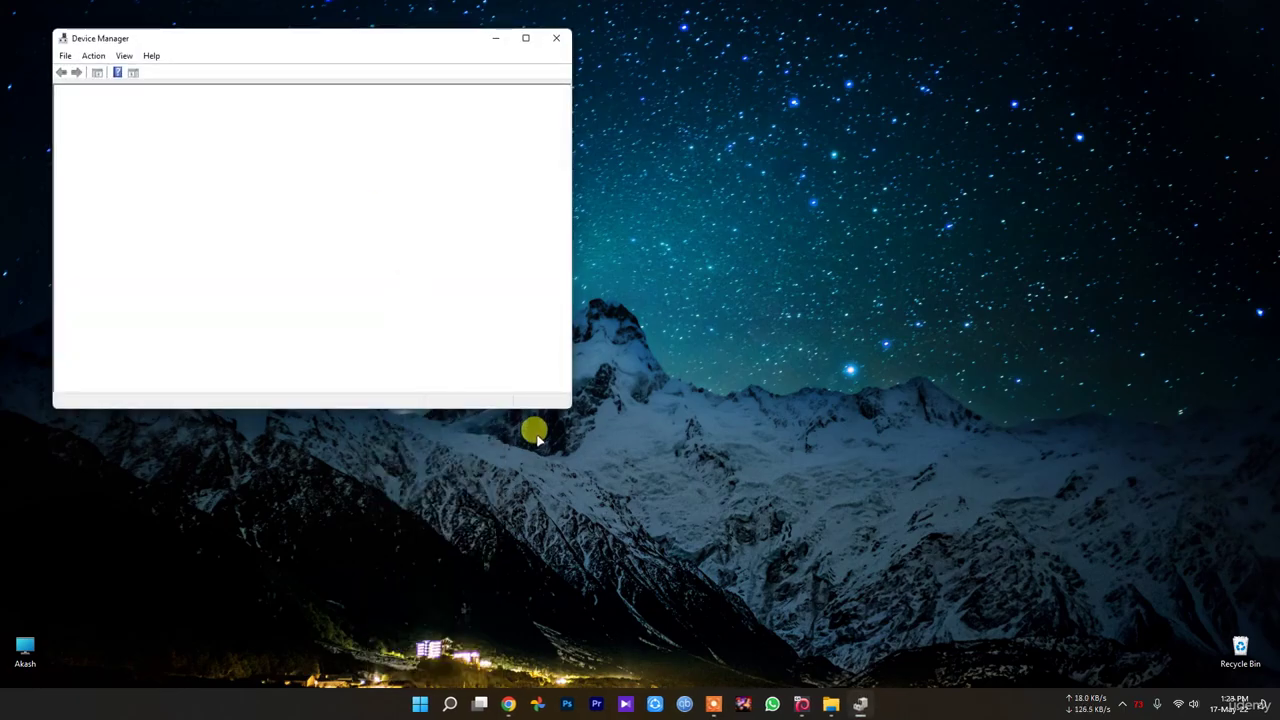
pyautogui.moveTo(338, 45); pyautogui.dragTo(781, 132)
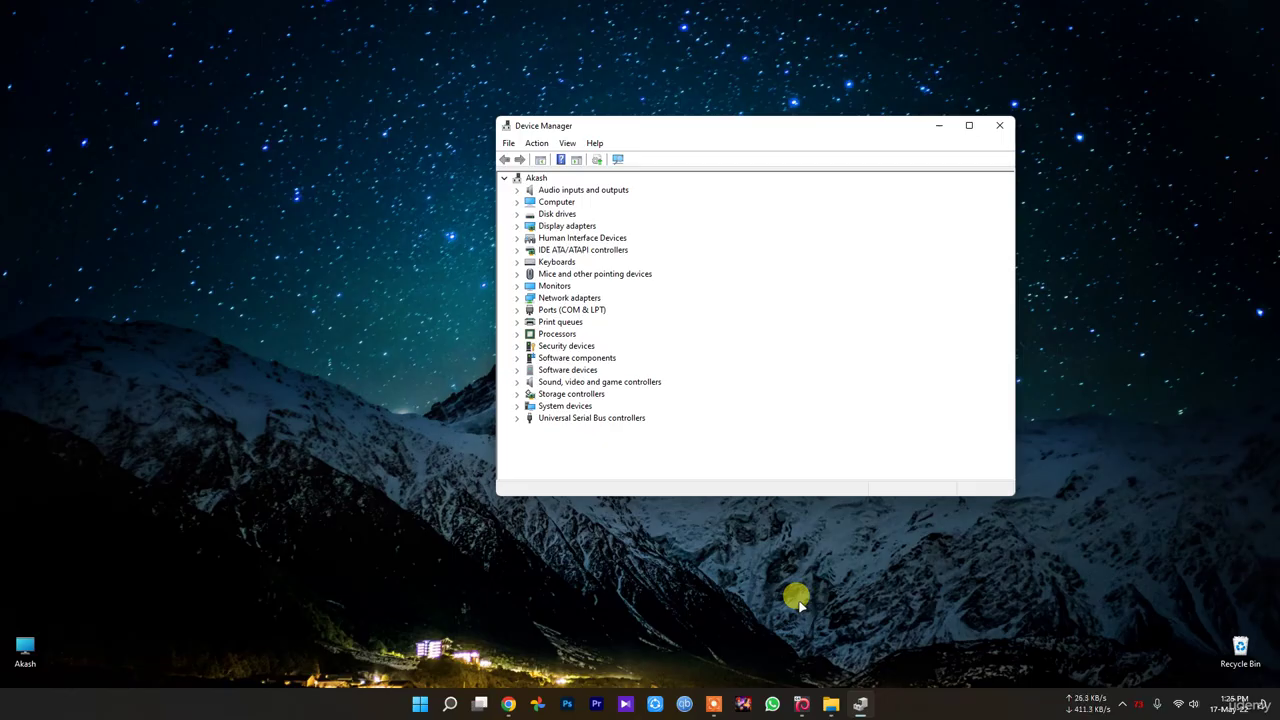
pyautogui.click(997, 126)
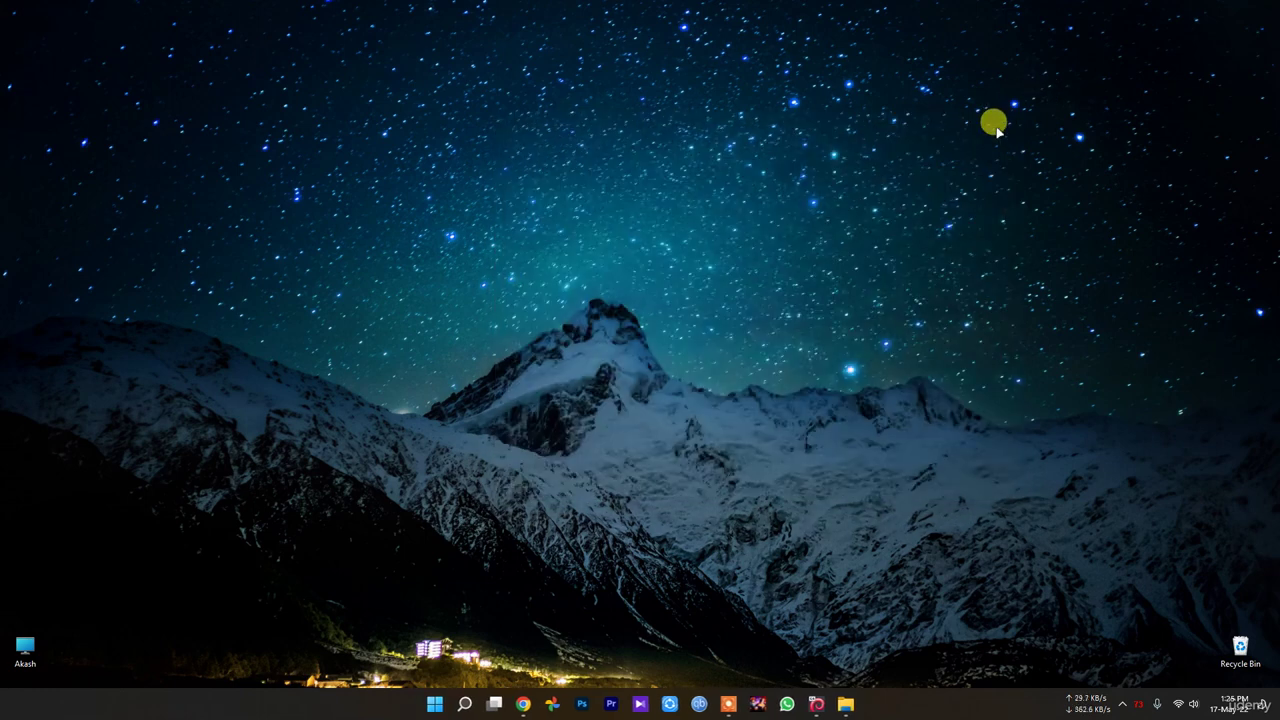
# Step: Open the computer's drives view in File Explorer, show the computer's properties, and maximise the Settings window
pyautogui.doubleClick(25, 650)
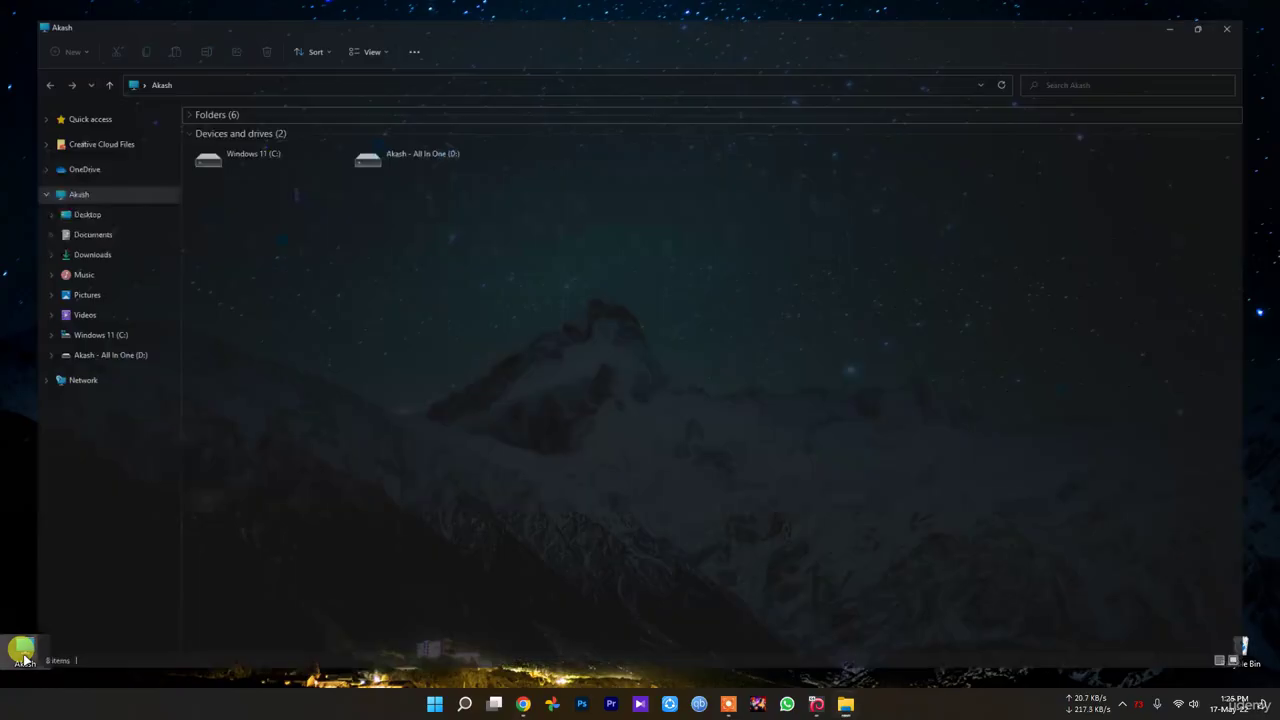
pyautogui.rightClick(633, 316)
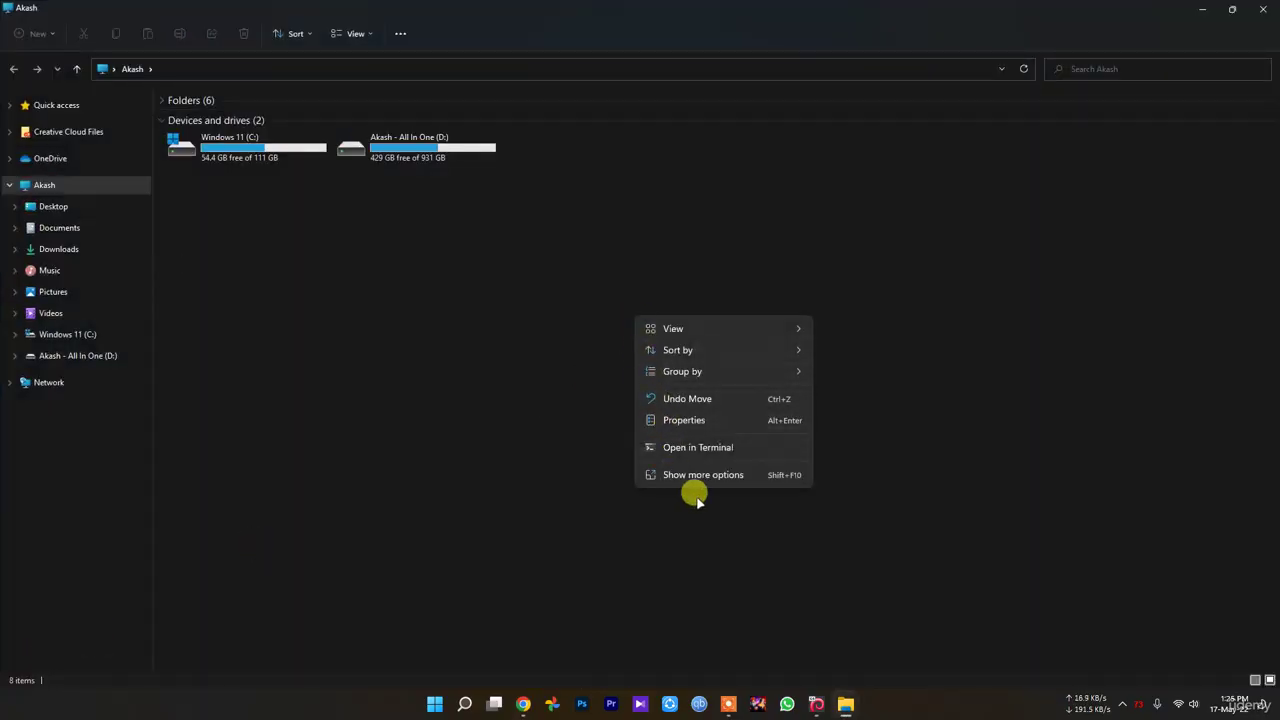
pyautogui.click(695, 474)
pyautogui.click(613, 325)
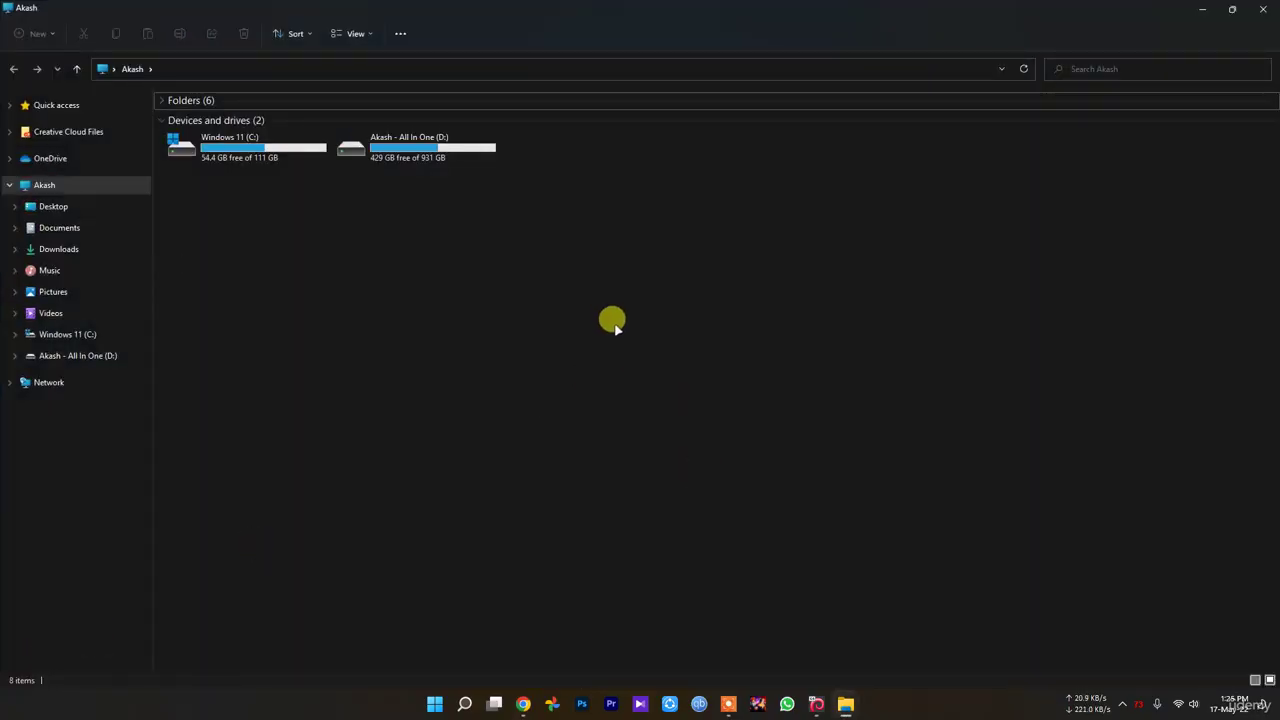
pyautogui.rightClick(613, 325)
pyautogui.click(665, 425)
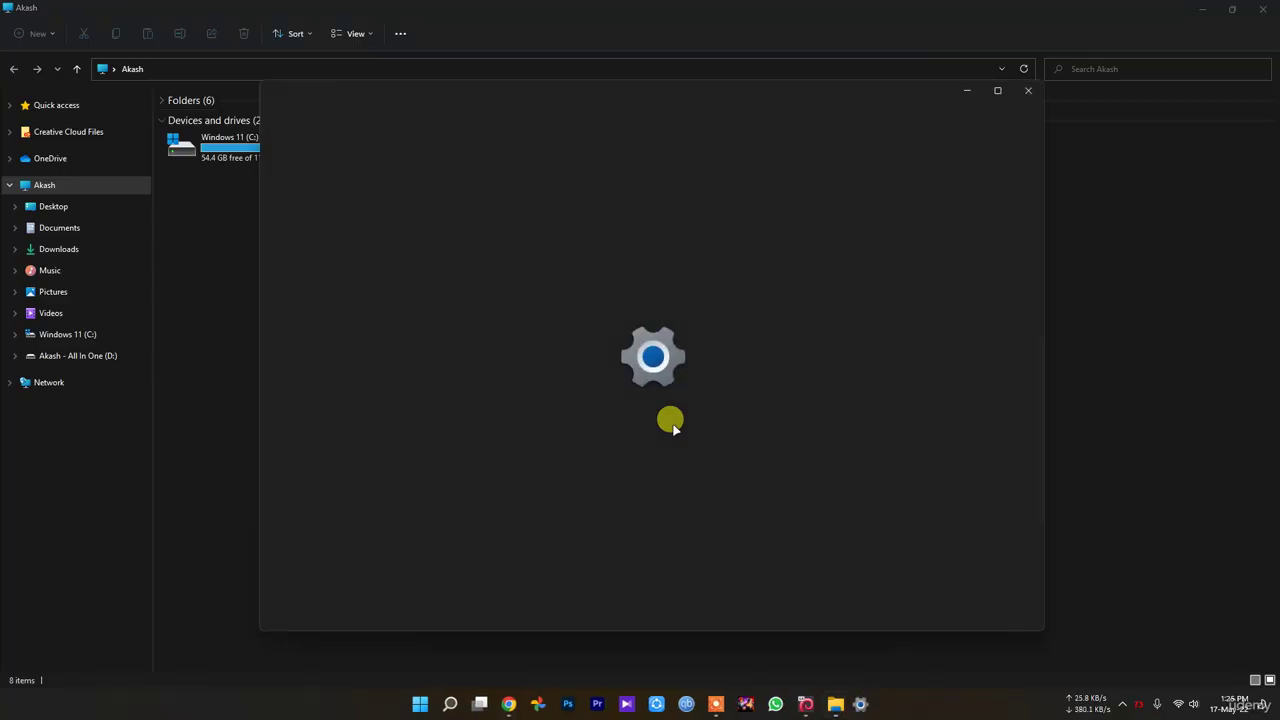
pyautogui.click(997, 84)
# Step: Review the device and Windows specifications on the About page and open Advanced system settings
pyautogui.scroll(-1, 860, 300)
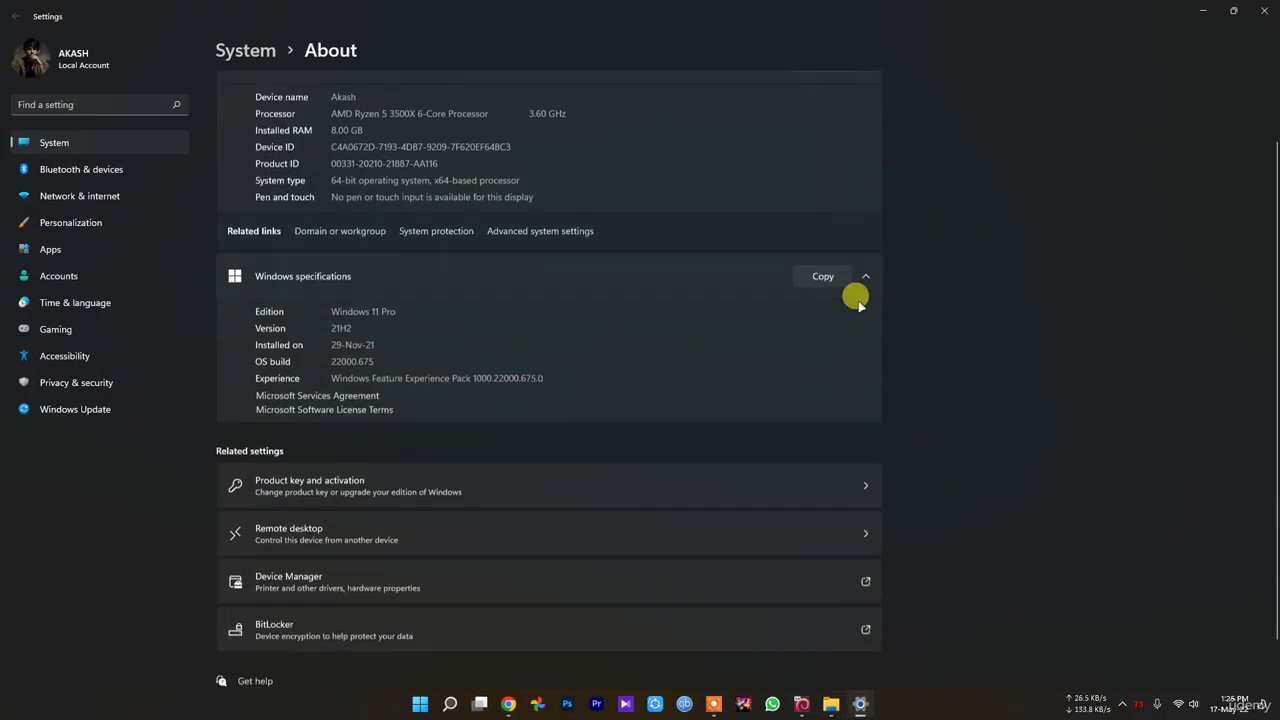
pyautogui.scroll(-1, 858, 300)
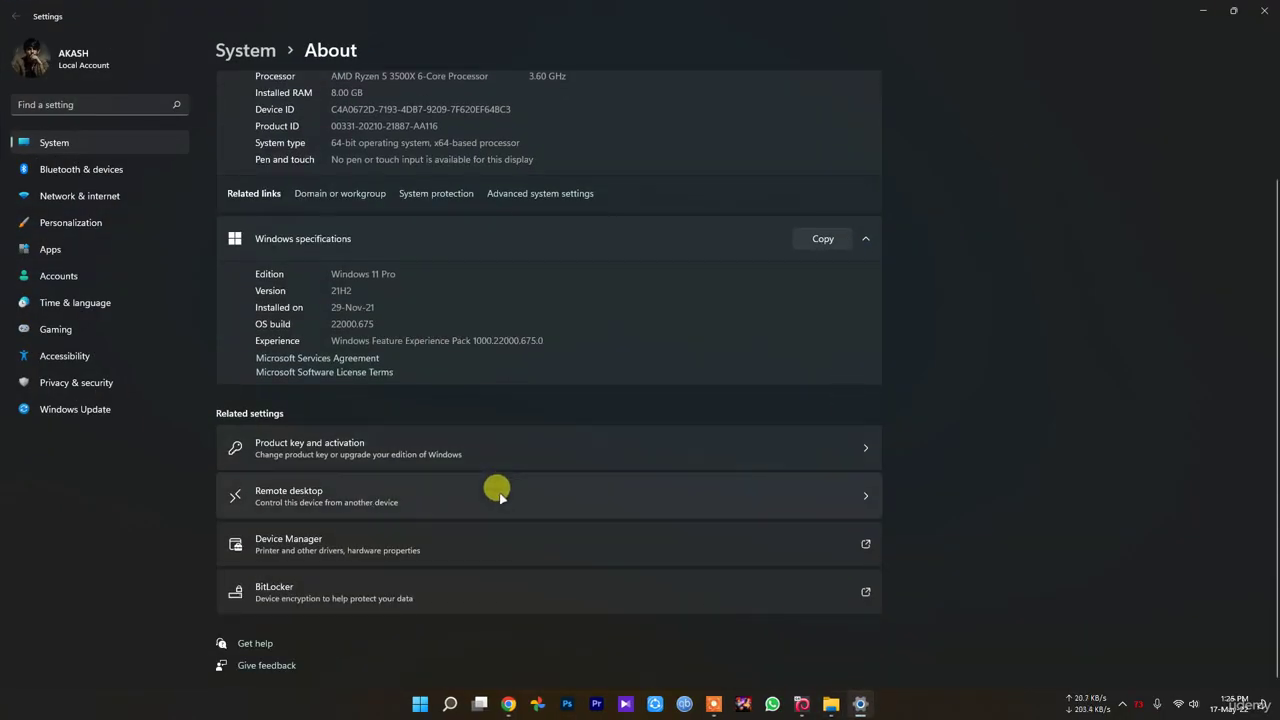
pyautogui.scroll(1, 498, 495)
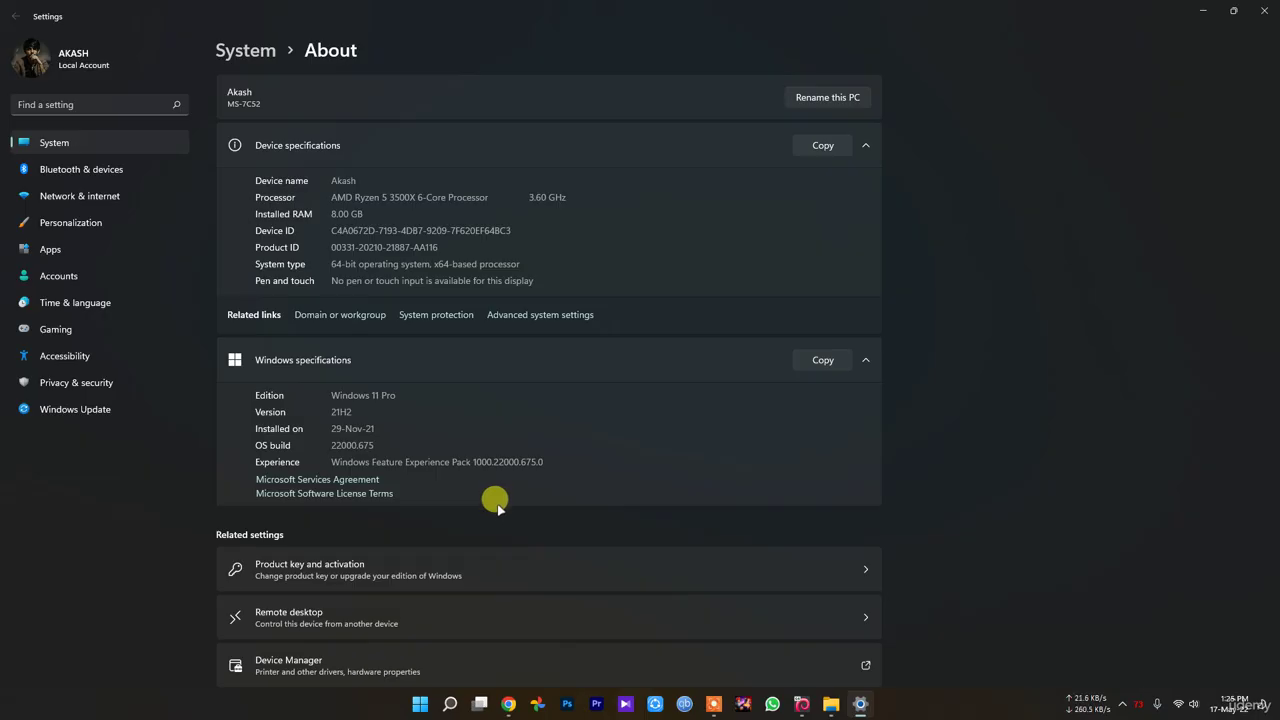
pyautogui.click(541, 314)
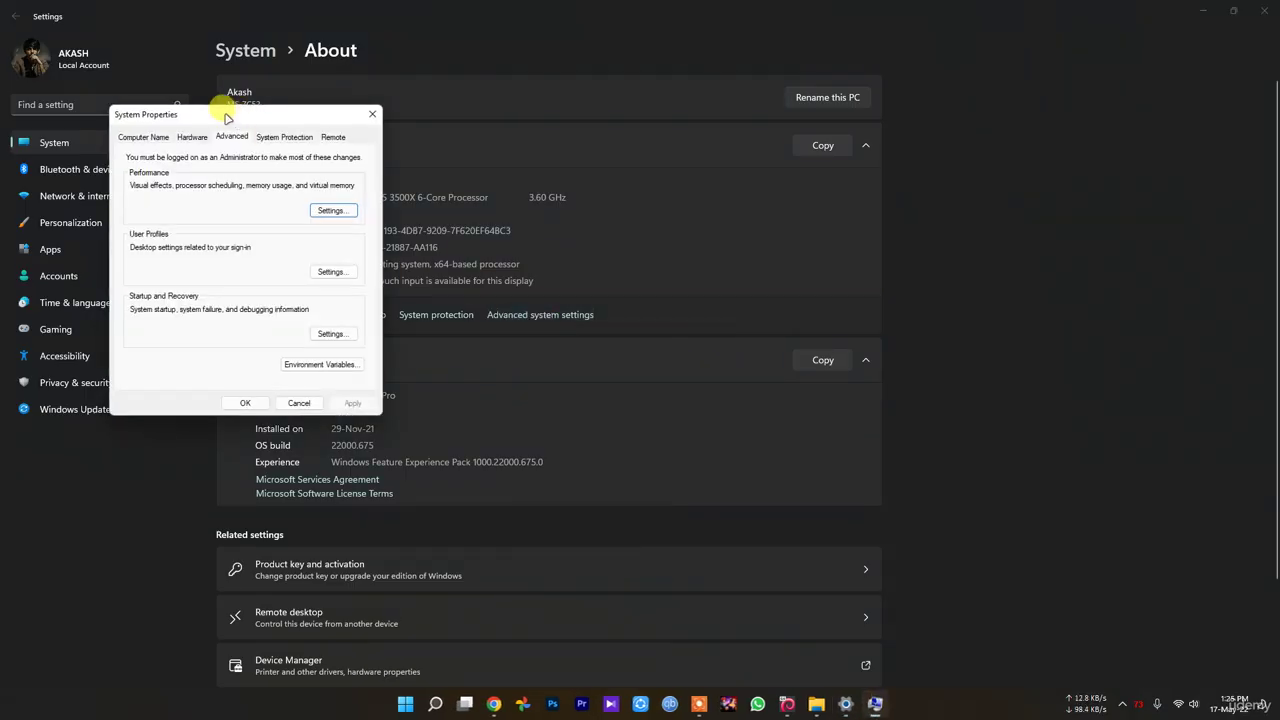
pyautogui.moveTo(225, 112); pyautogui.dragTo(588, 183)
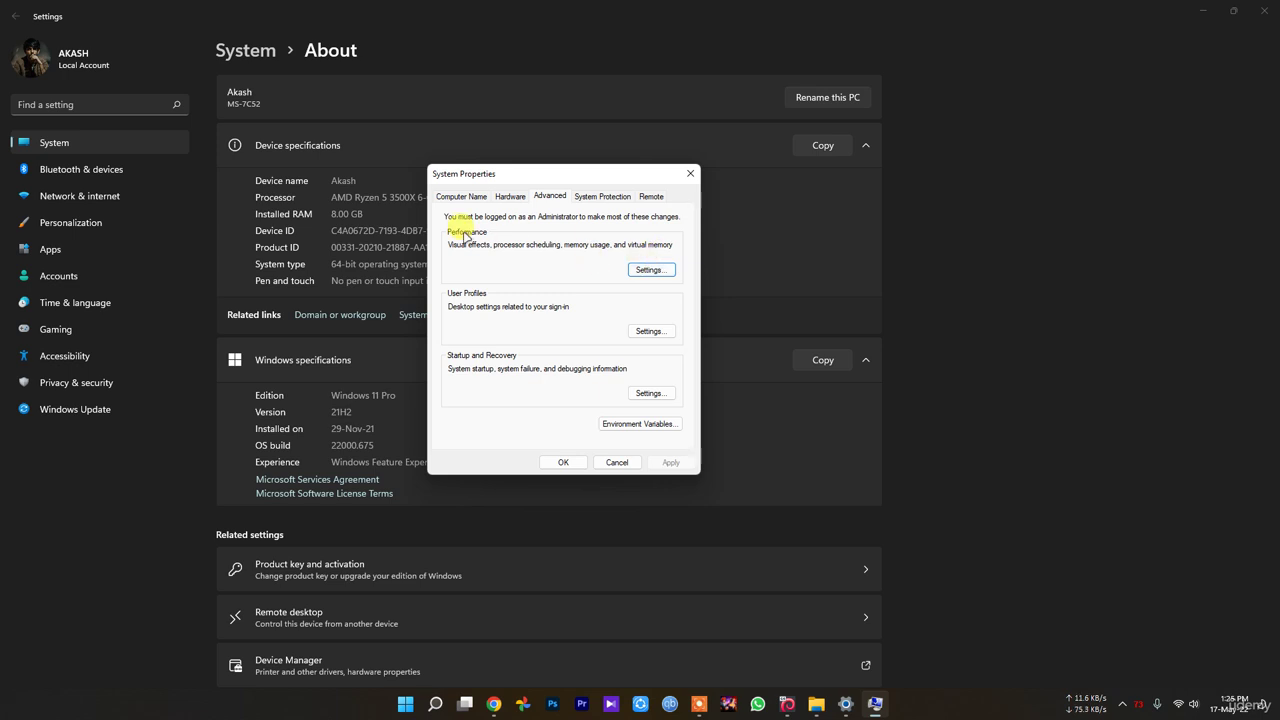
# Step: Try the "Adjust for best performance" visual effects option in Performance Options, then cancel it and System Properties
pyautogui.click(647, 272)
pyautogui.moveTo(546, 231); pyautogui.dragTo(806, 231)
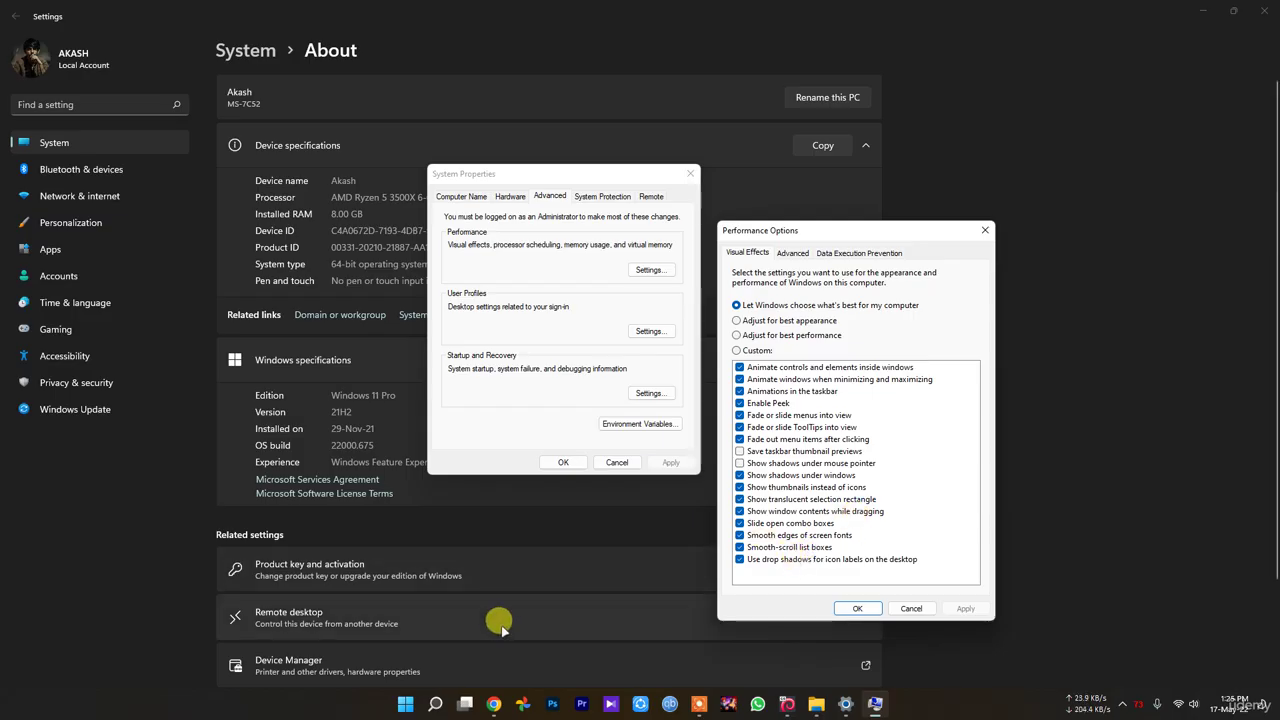
pyautogui.click(800, 336)
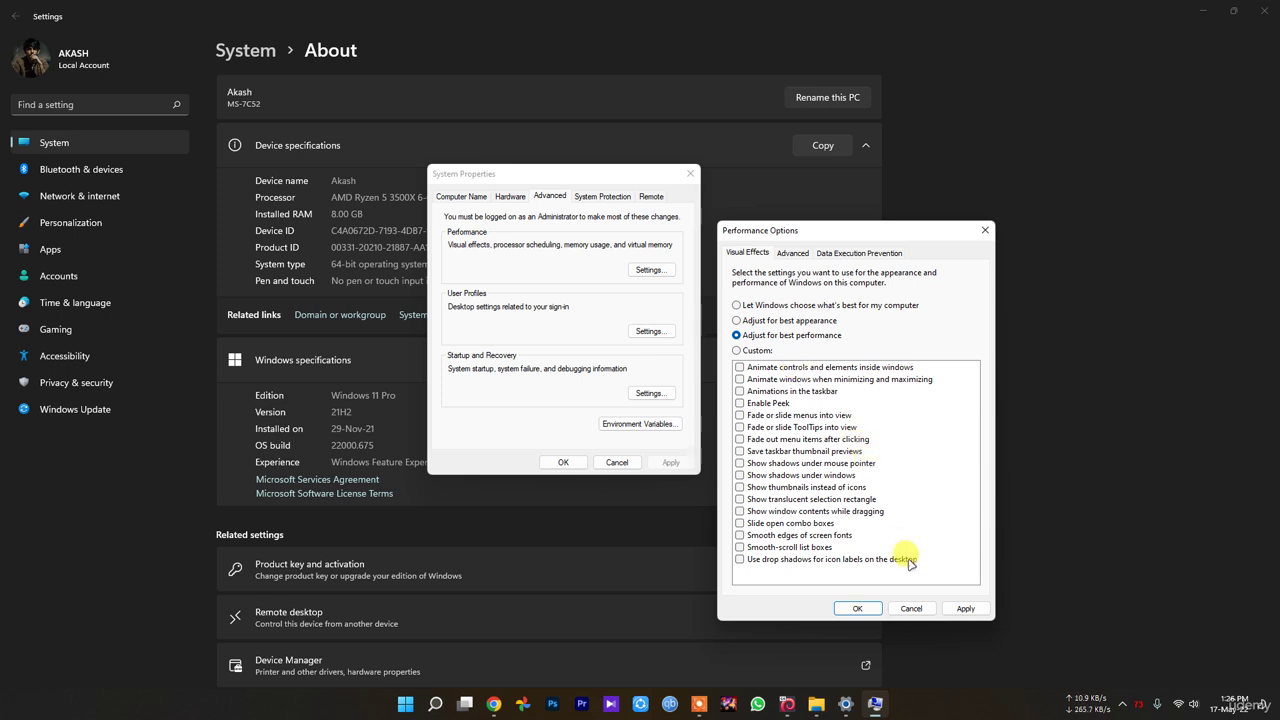
pyautogui.click(912, 607)
pyautogui.click(617, 462)
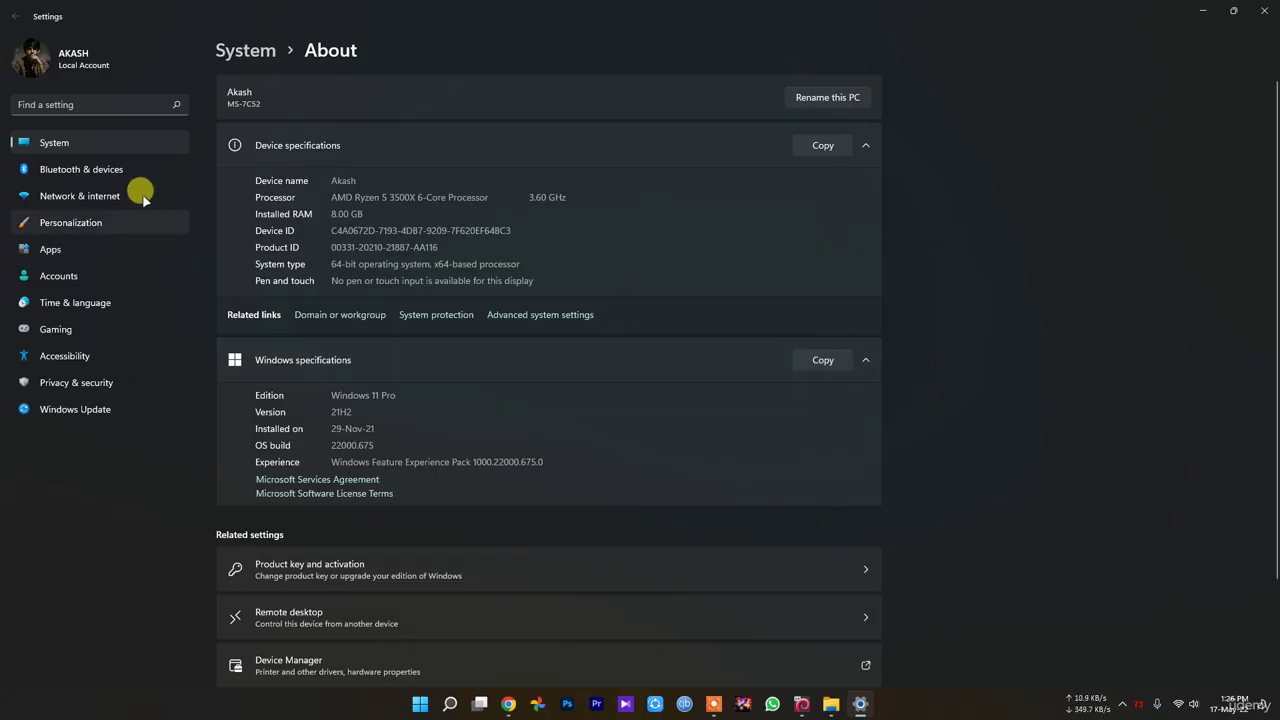
# Step: Review the Background and Colors pages of the Personalization settings and close Settings
pyautogui.click(89, 220)
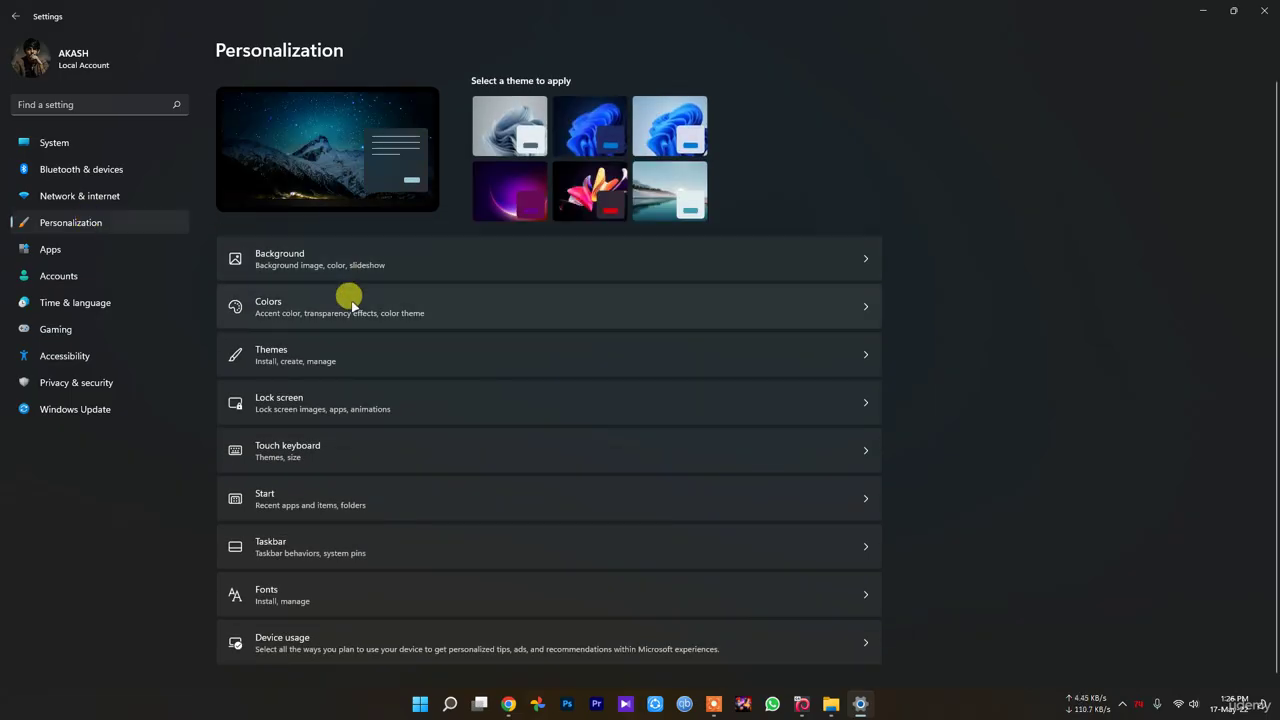
pyautogui.click(312, 259)
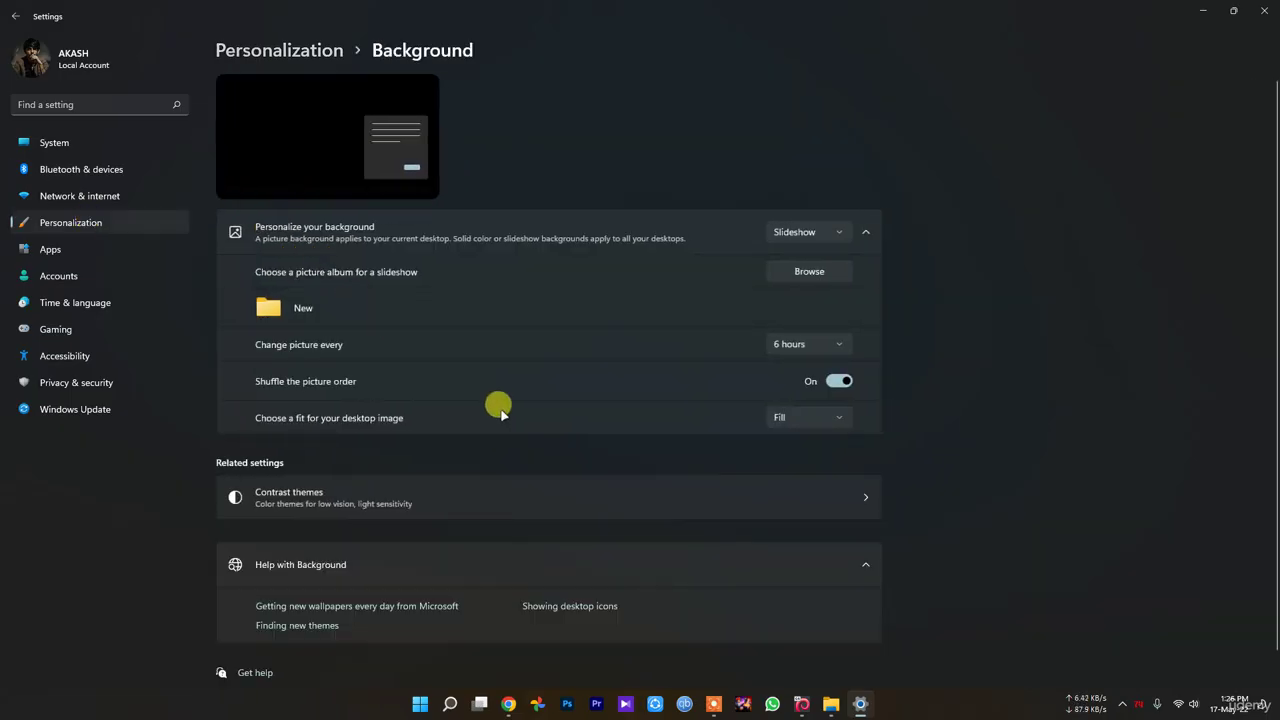
pyautogui.hotkey('alt', 'Left')
pyautogui.click(305, 312)
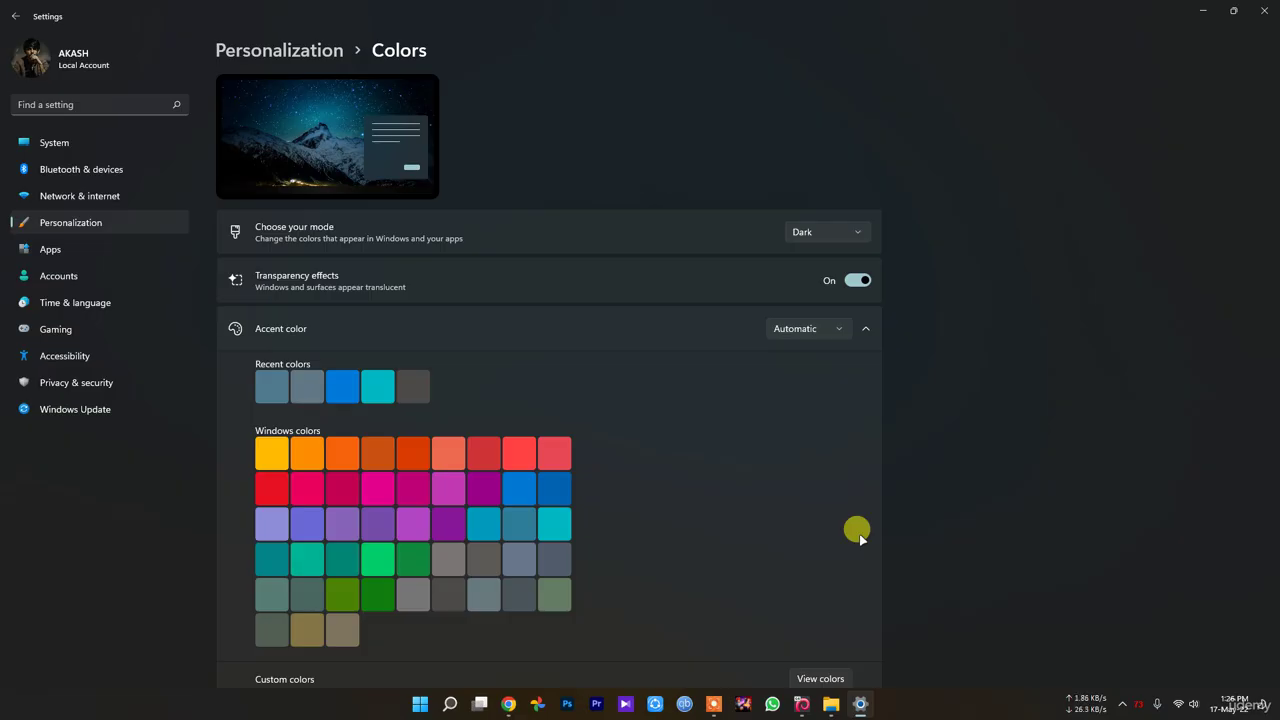
pyautogui.hotkey('alt', 'F4')
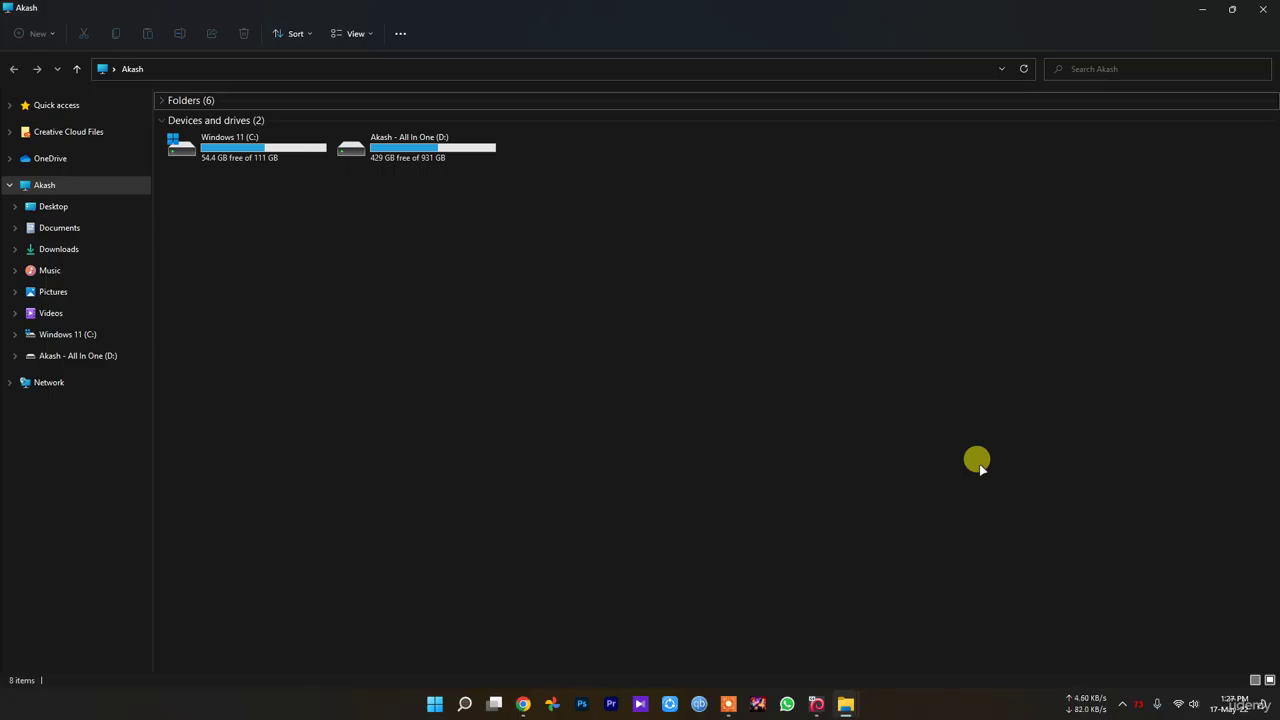
# Step: Open the Windows Search settings, examine the SafeSearch, cloud content search and history permissions, and close Settings
pyautogui.click(464, 704)
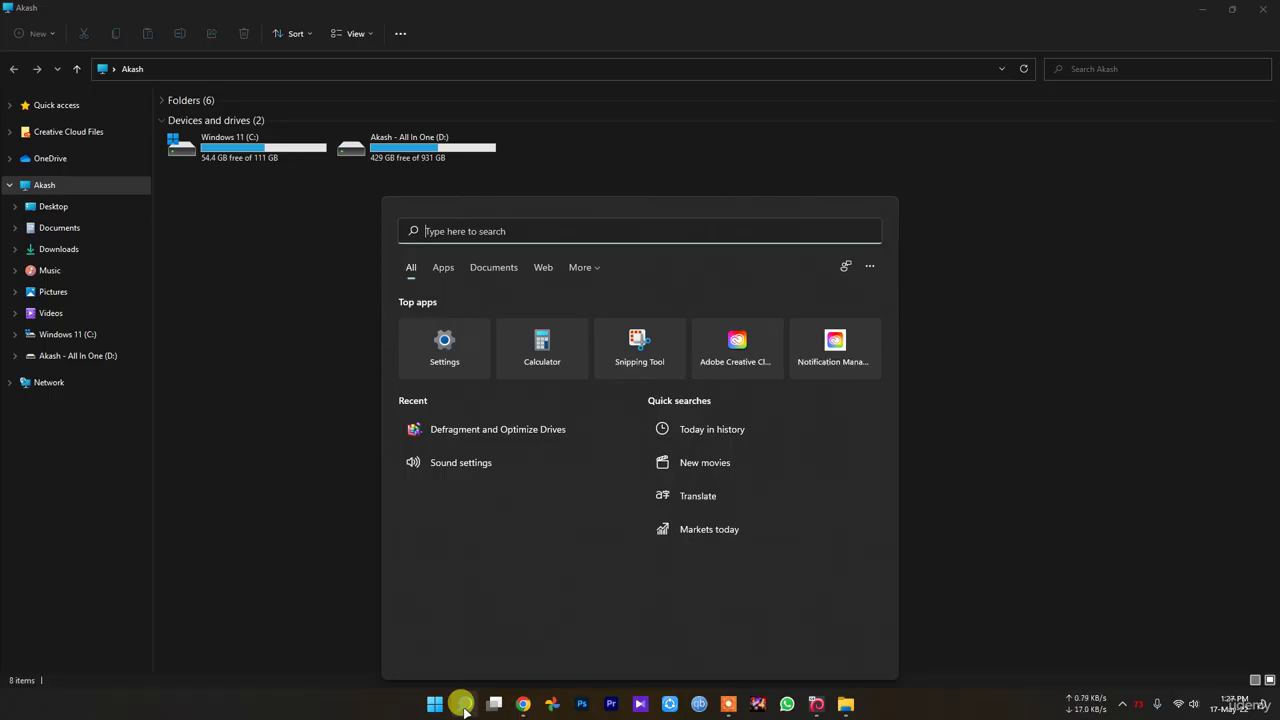
pyautogui.click(870, 265)
pyautogui.click(806, 358)
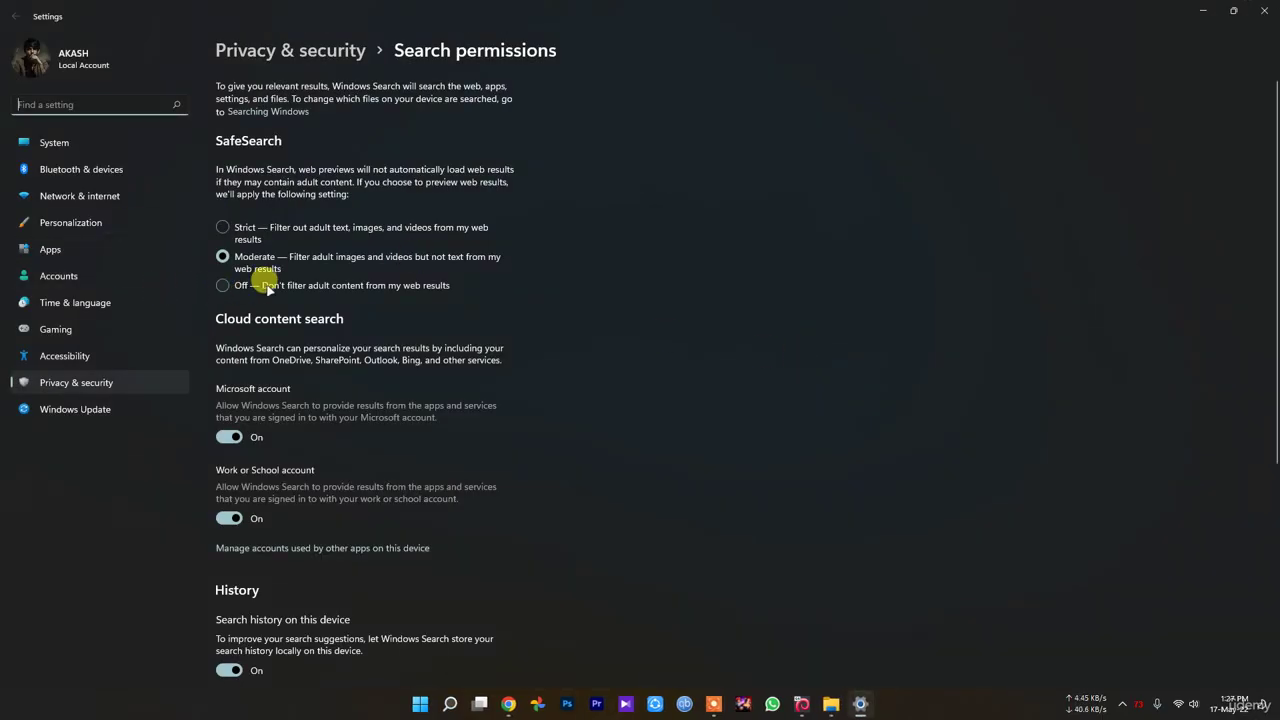
pyautogui.scroll(-1, 267, 287)
pyautogui.scroll(-1, 267, 287)
pyautogui.scroll(2, 250, 400)
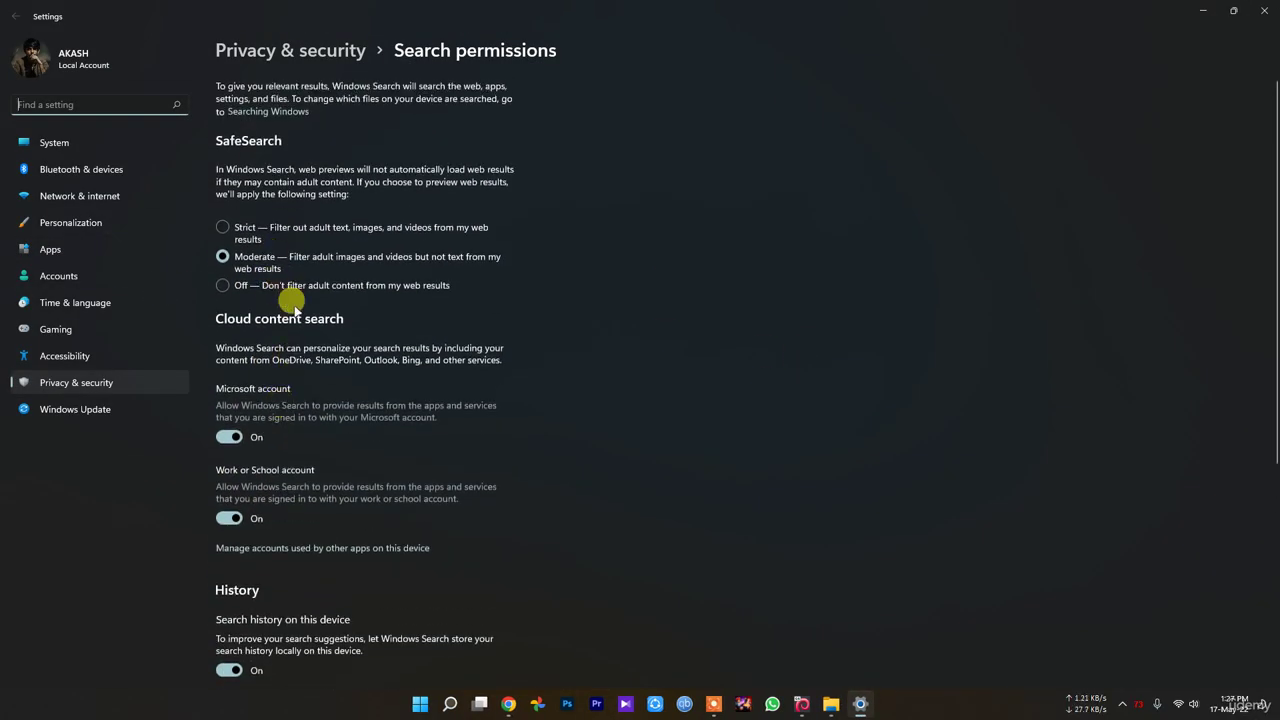
pyautogui.scroll(-3, 225, 258)
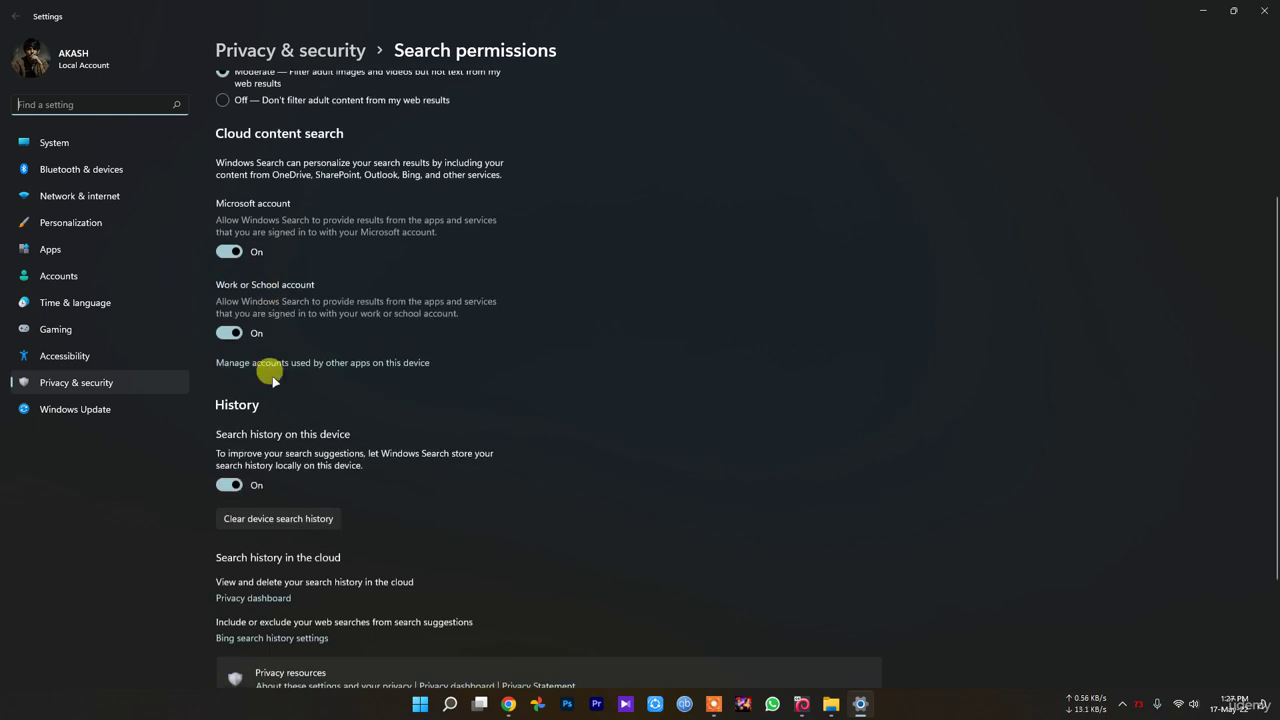
pyautogui.scroll(-2, 232, 484)
pyautogui.click(1264, 9)
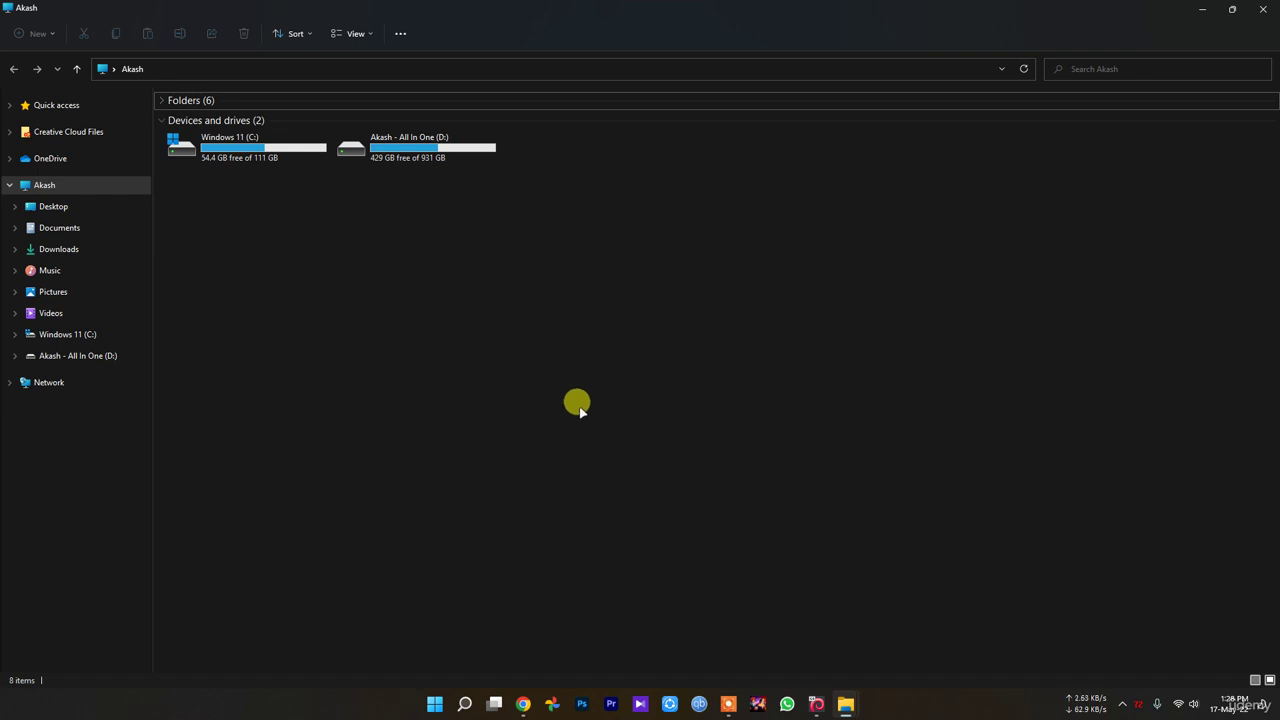
# Step: Open the PC's advanced system settings and bring up the Virtual Memory dialog from the advanced Performance Options
pyautogui.rightClick(577, 403)
pyautogui.click(656, 516)
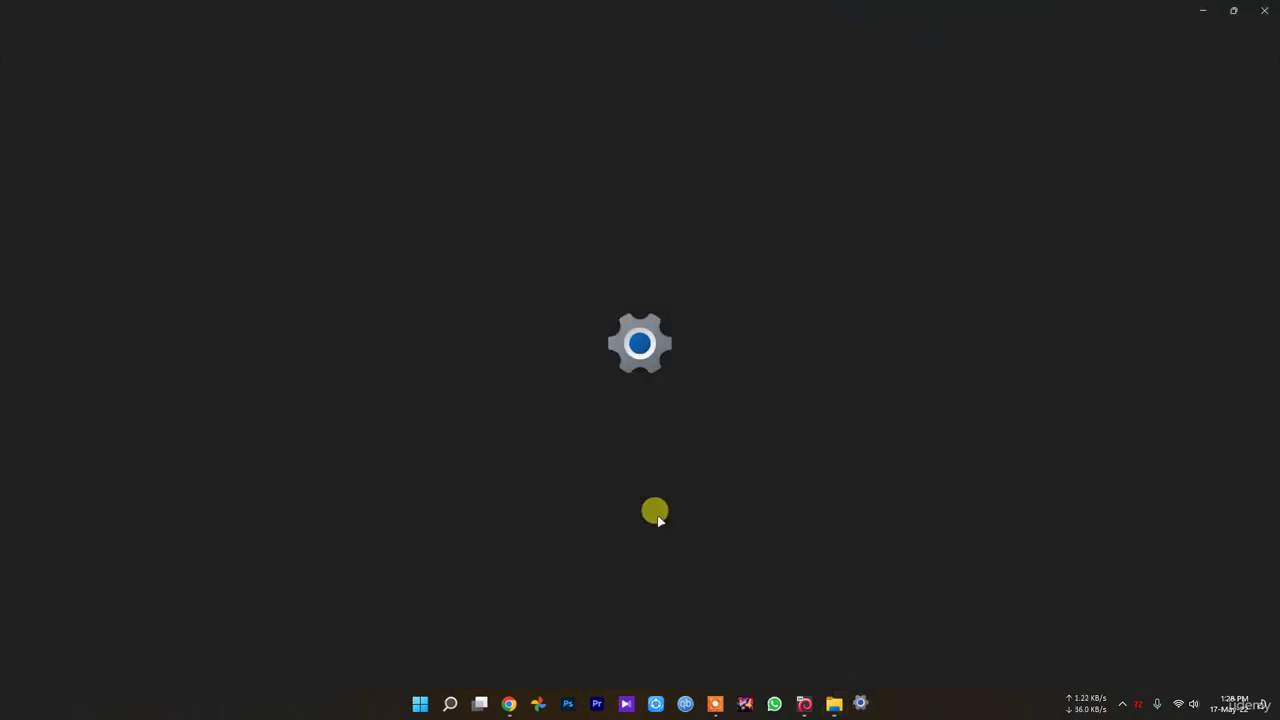
pyautogui.click(552, 315)
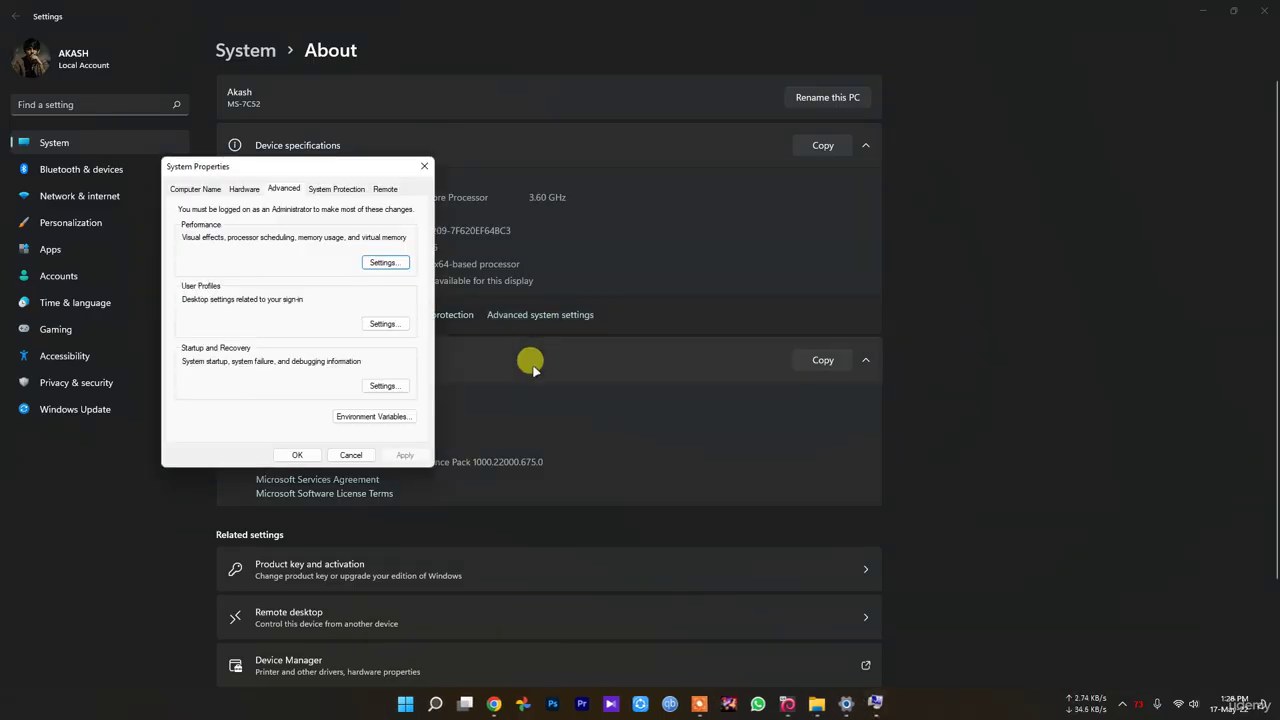
pyautogui.click(392, 262)
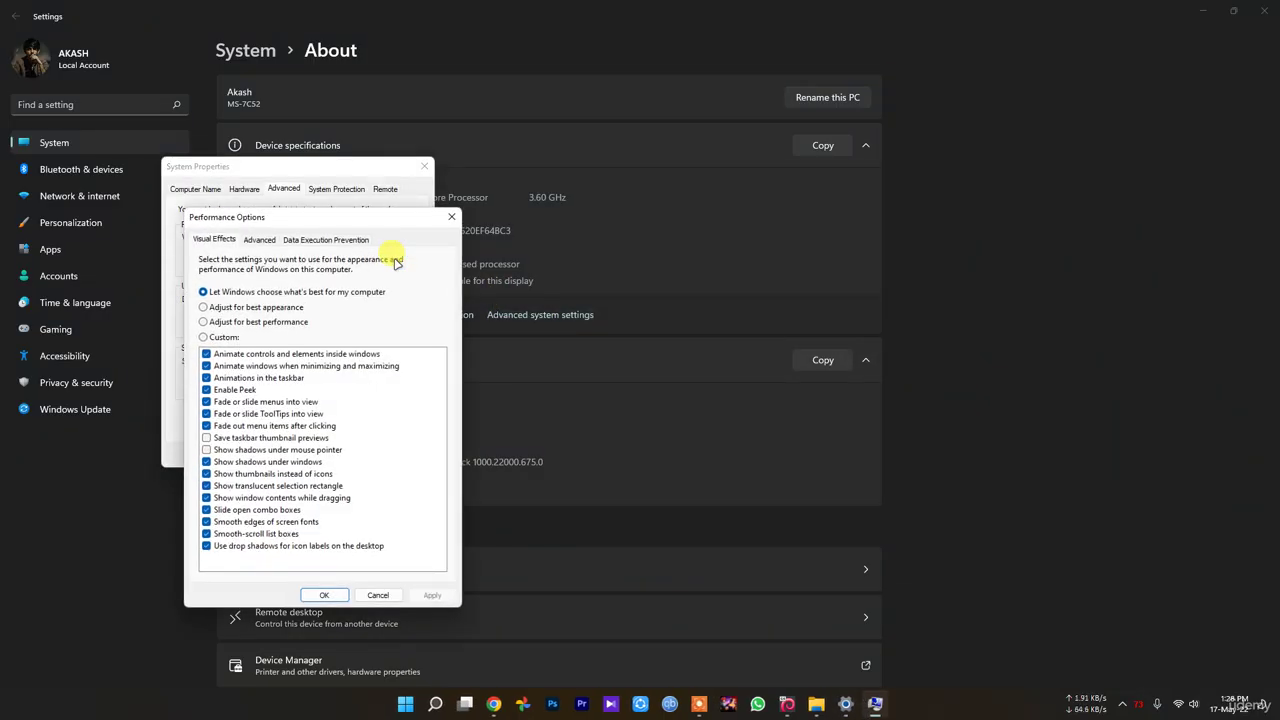
pyautogui.click(262, 241)
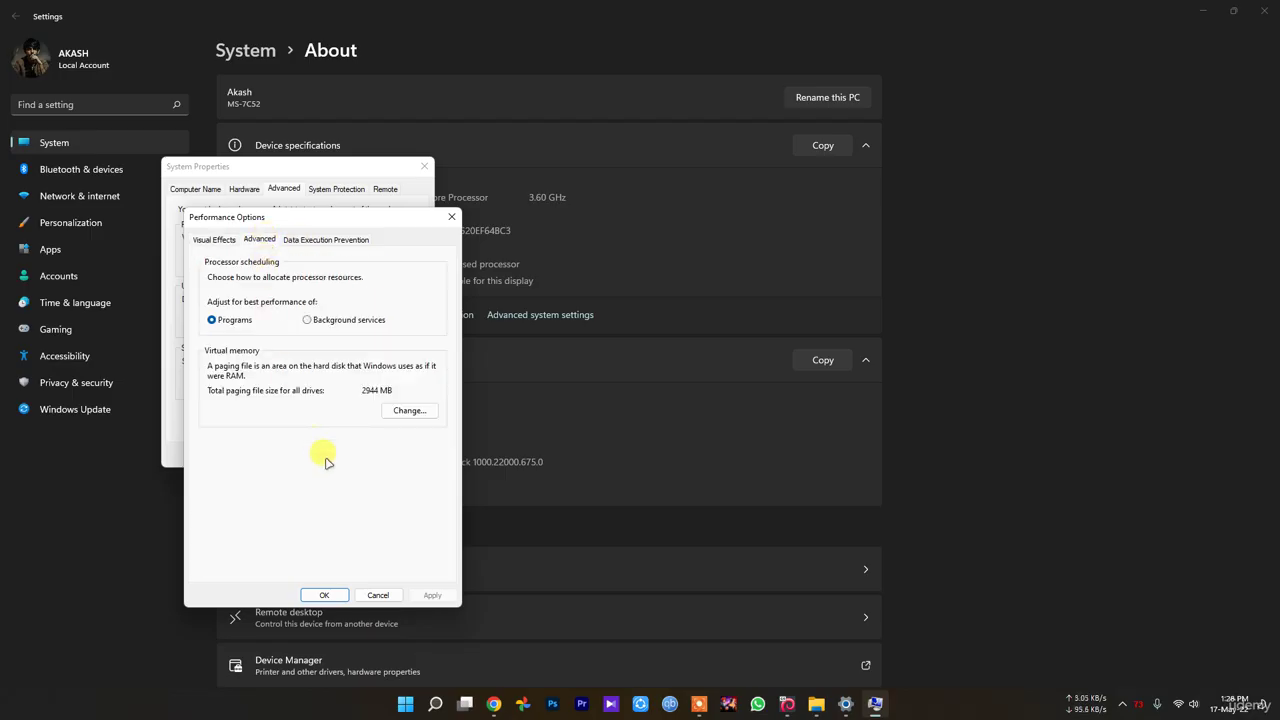
pyautogui.click(408, 411)
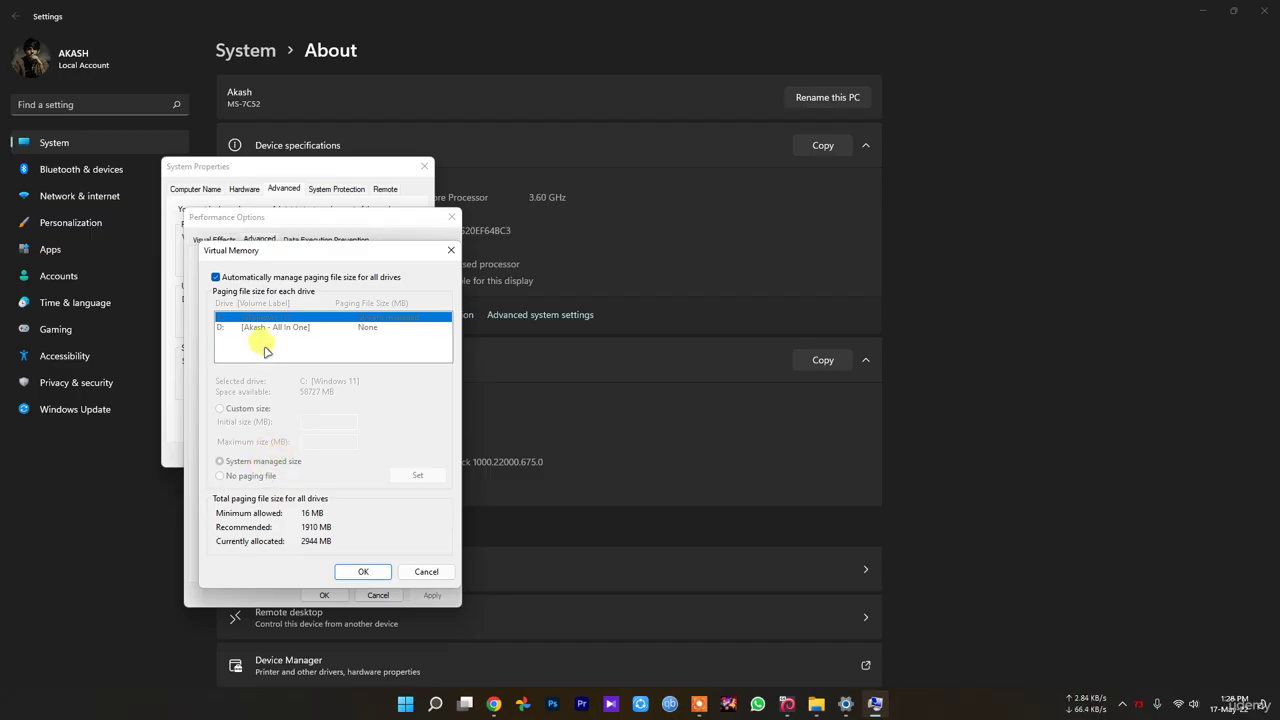
# Step: Try turning off automatic paging file management for all drives, then cancel Virtual Memory, Performance Options and System Properties
pyautogui.click(268, 277)
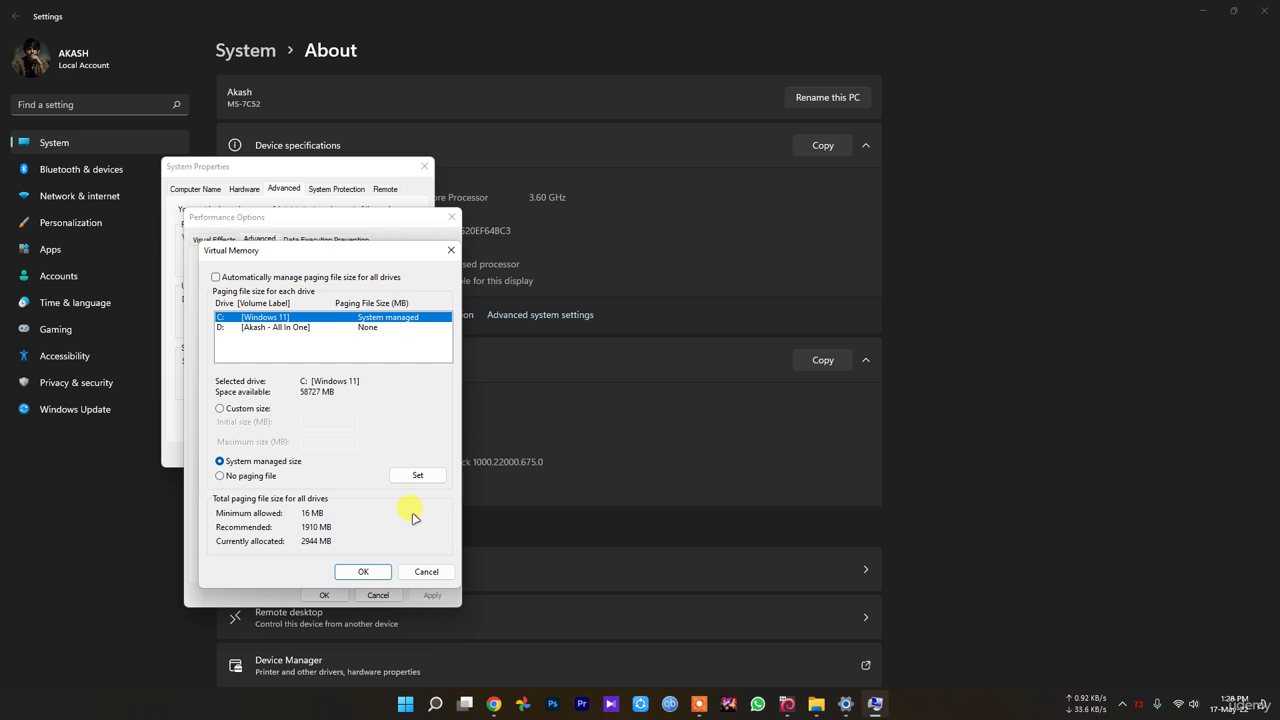
pyautogui.click(427, 572)
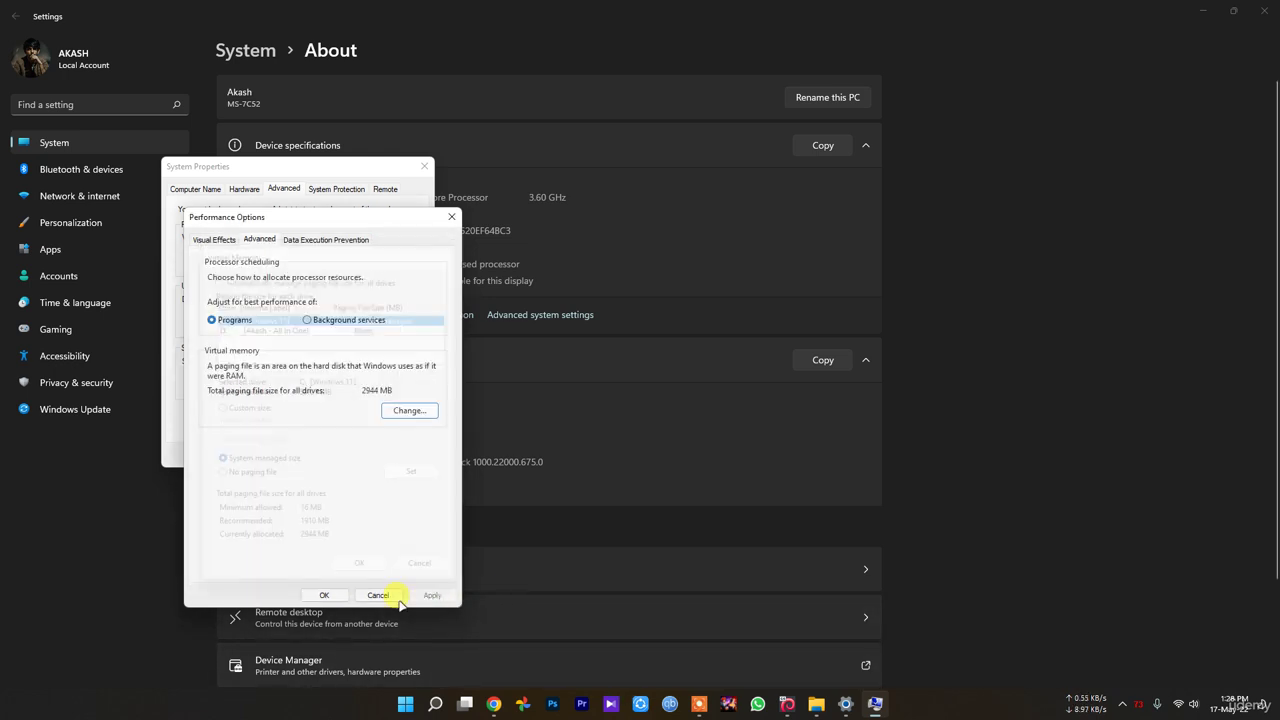
pyautogui.click(378, 595)
pyautogui.click(350, 451)
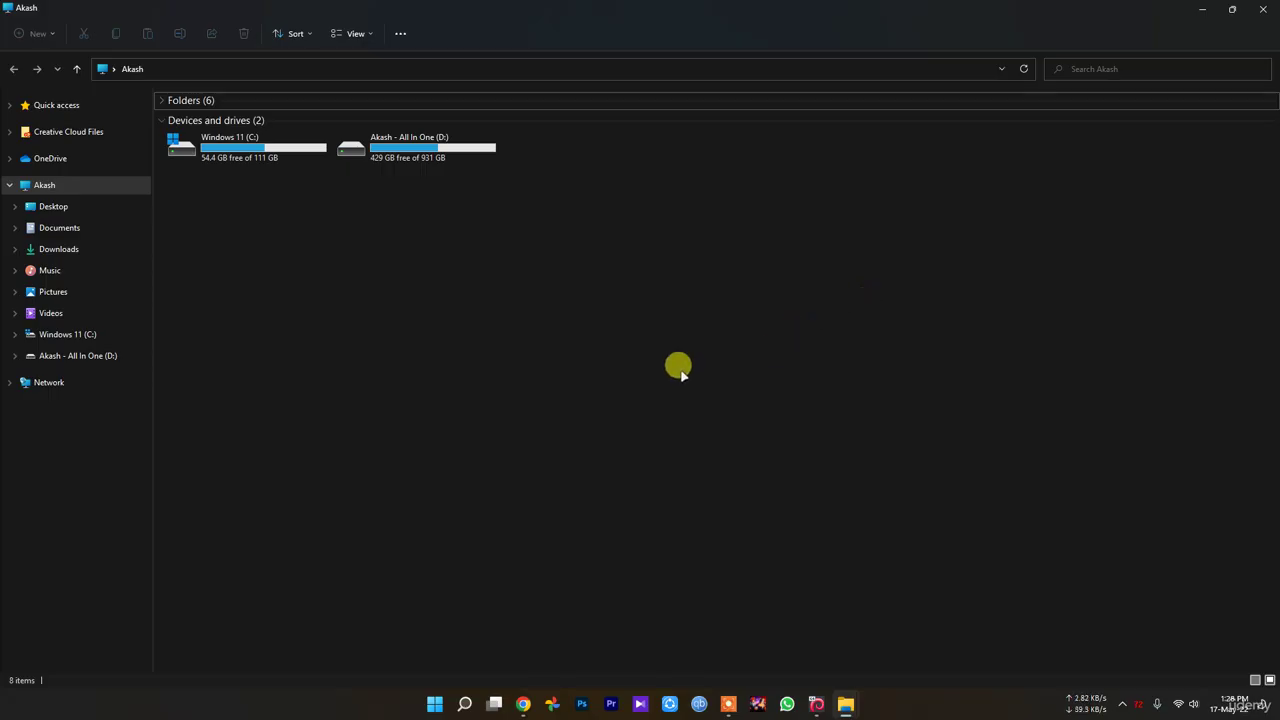
# Step: Close File Explorer and open the Windows Temp folder with the Run command "temp"
pyautogui.click(1263, 8)
pyautogui.click(464, 704)
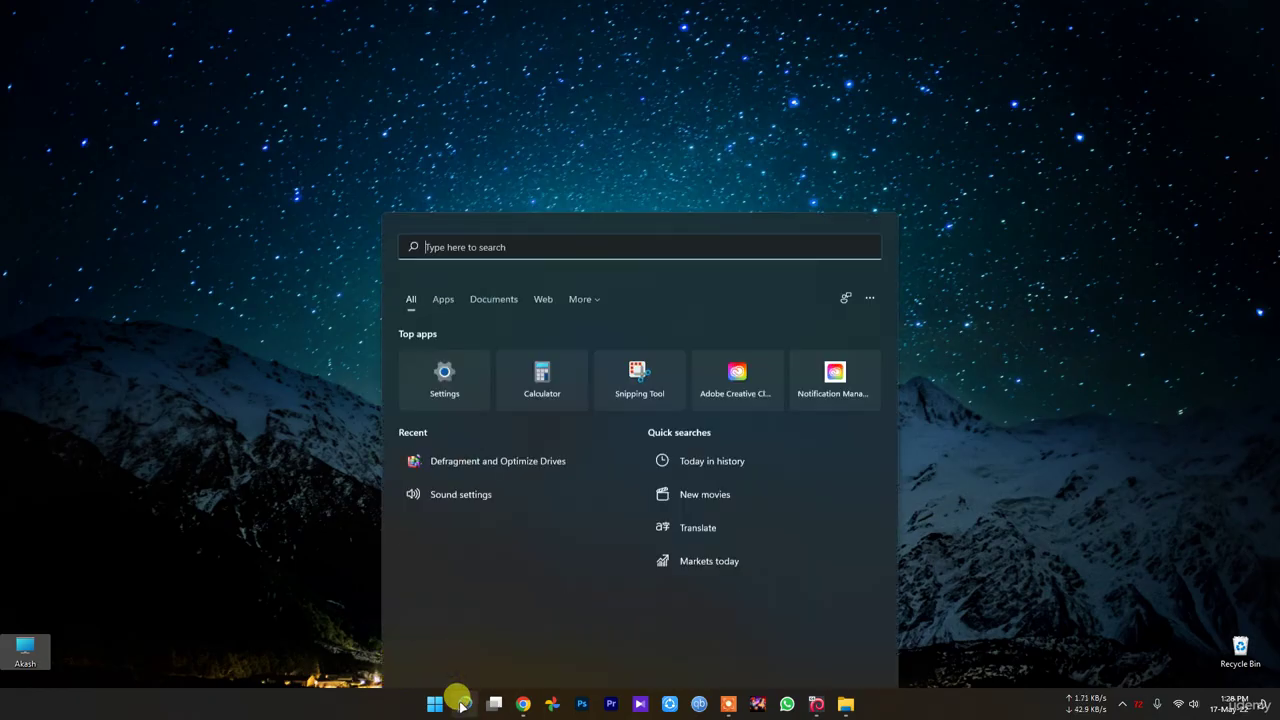
pyautogui.write('run')
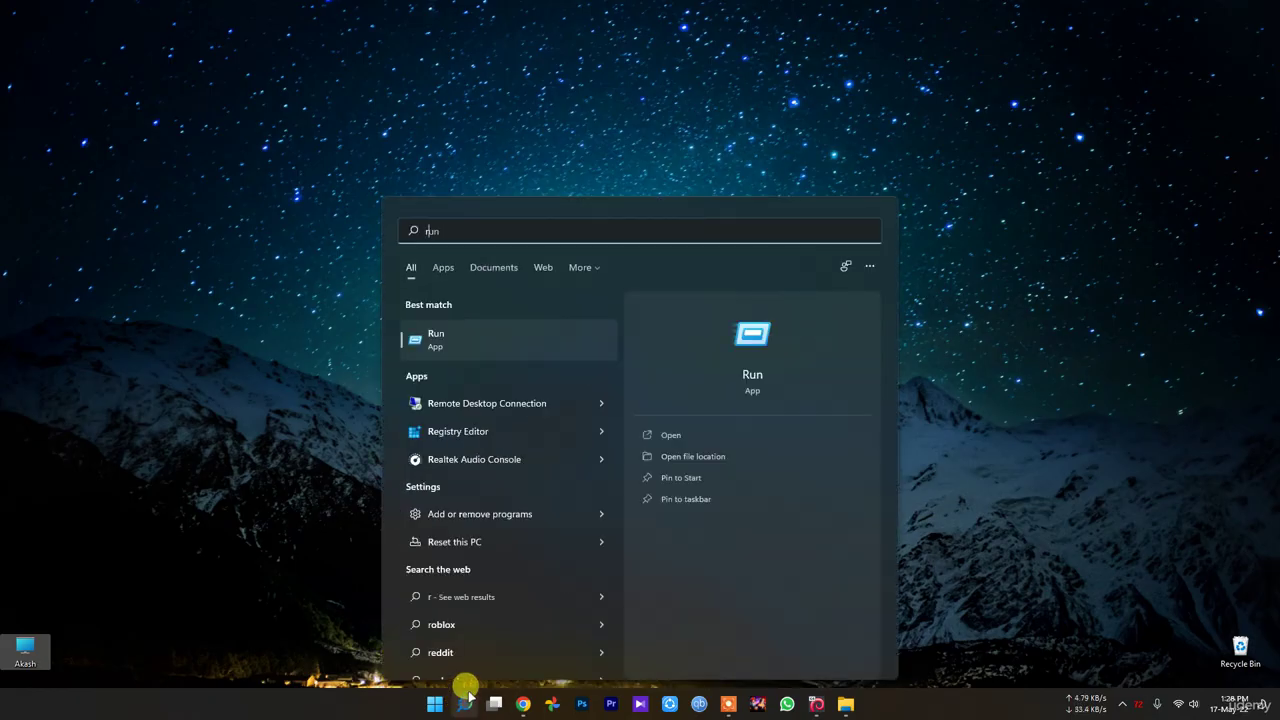
pyautogui.click(448, 339)
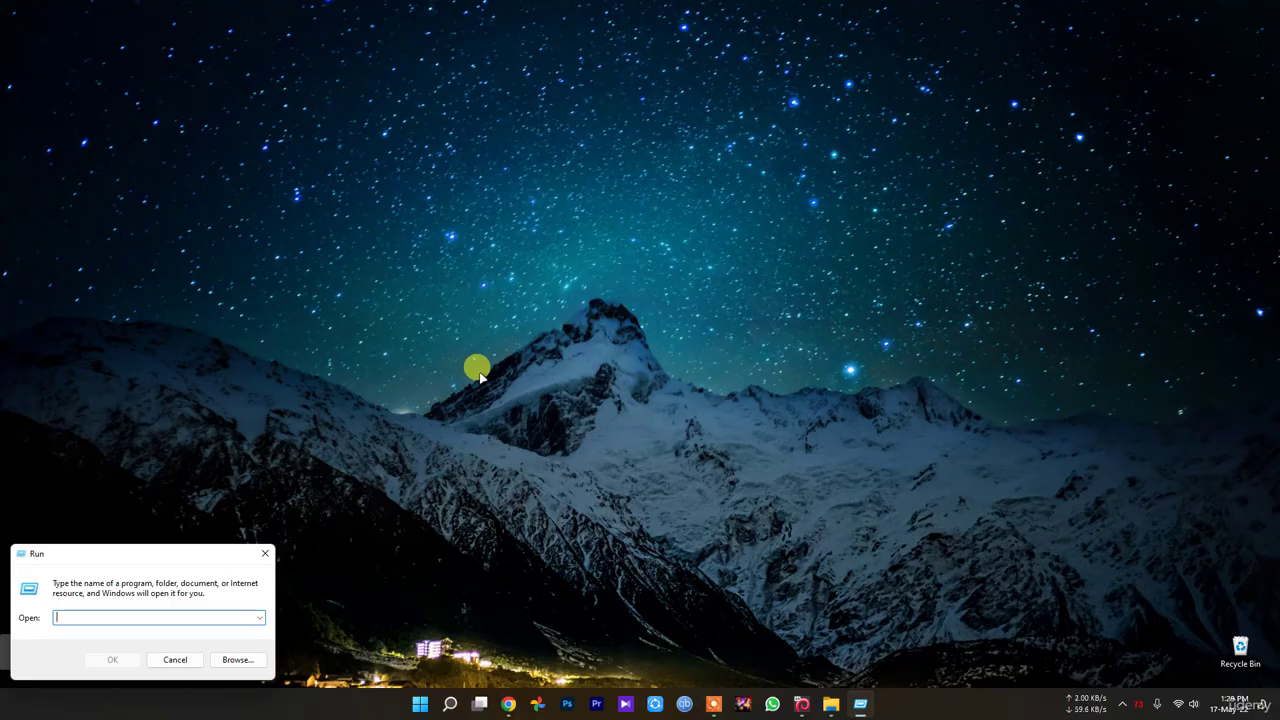
pyautogui.write('temp')
pyautogui.press('Return')
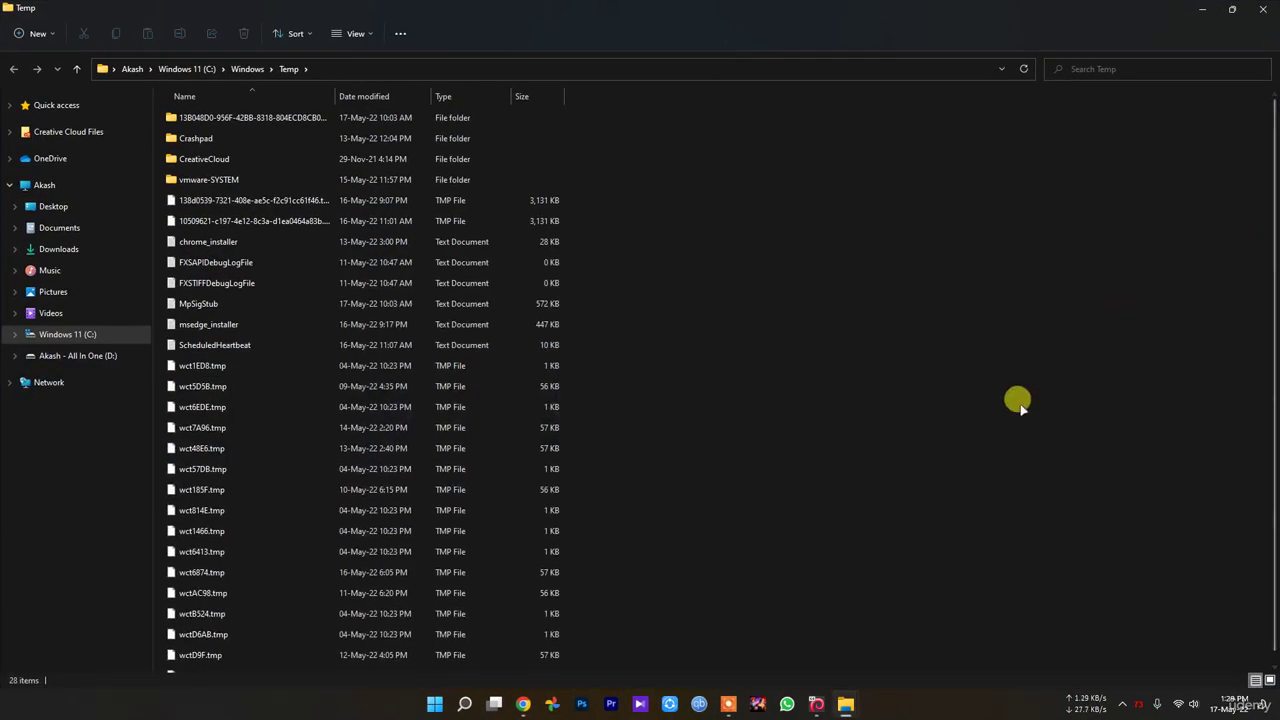
# Step: Delete all contents of the Windows Temp folder, skipping items that are in use or need administrator permission
pyautogui.hotkey('ctrl', 'a')
pyautogui.press('Delete')
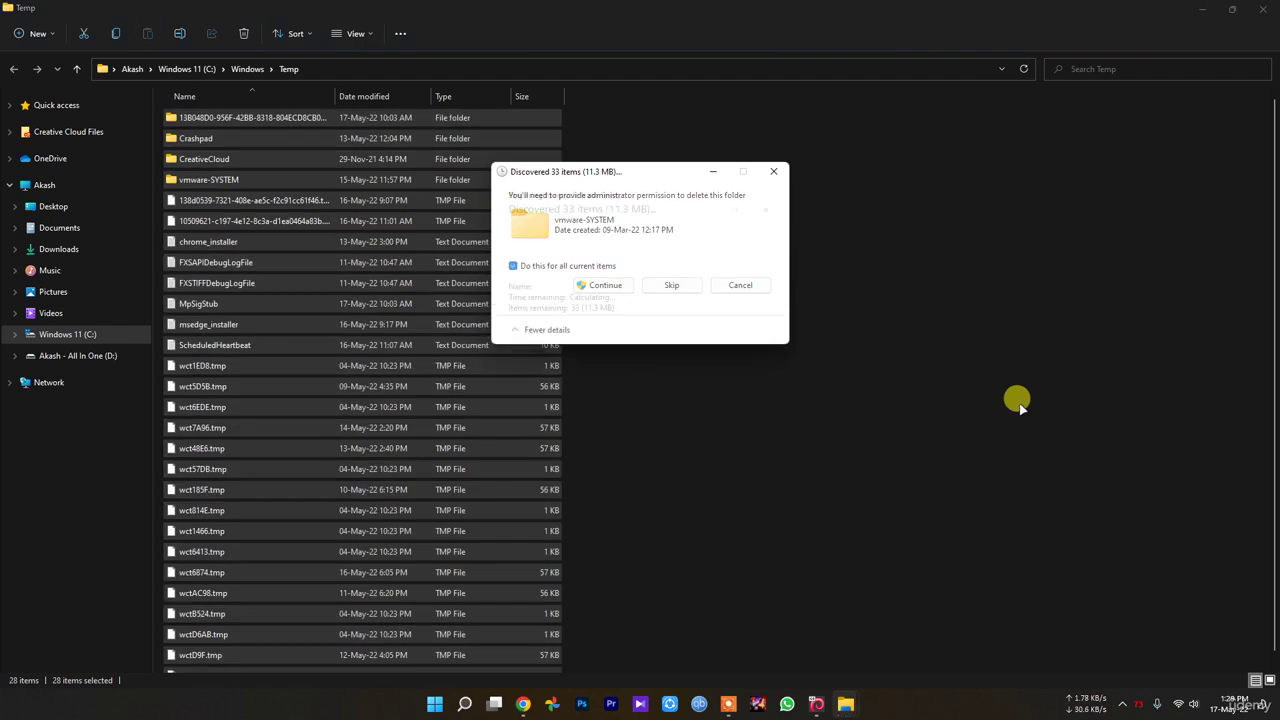
pyautogui.click(671, 285)
pyautogui.click(596, 297)
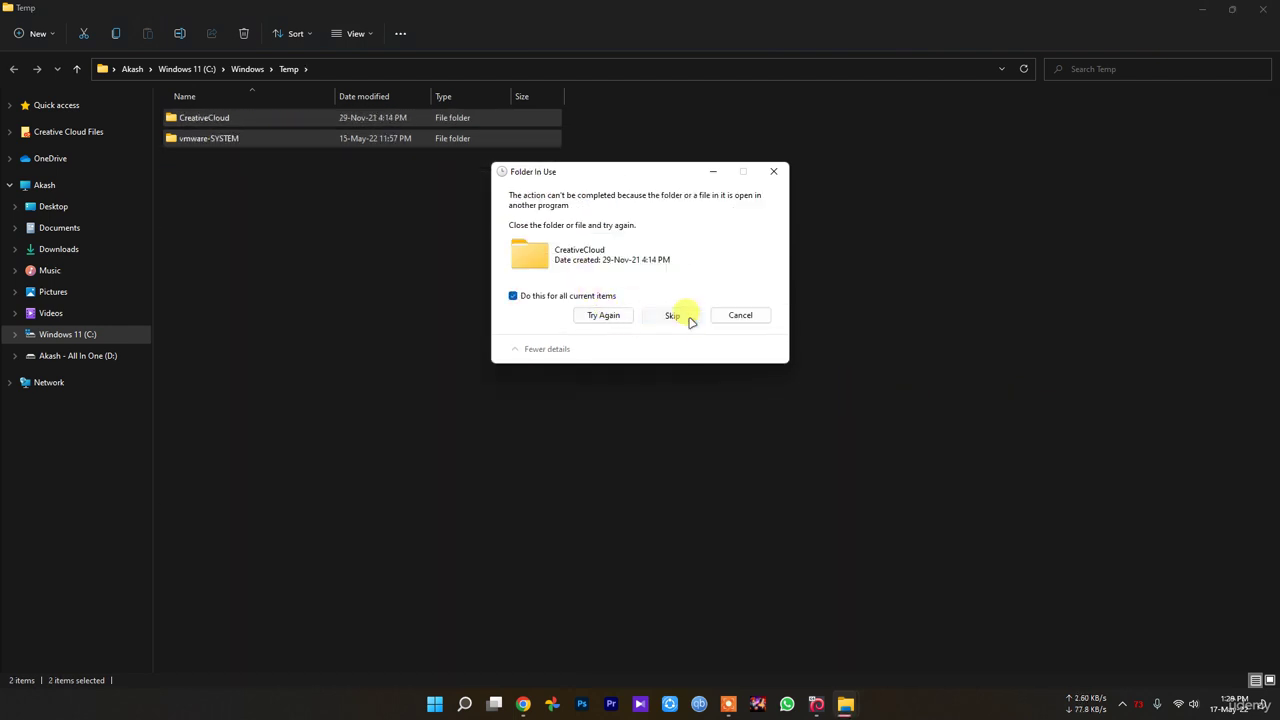
pyautogui.click(672, 316)
pyautogui.click(740, 291)
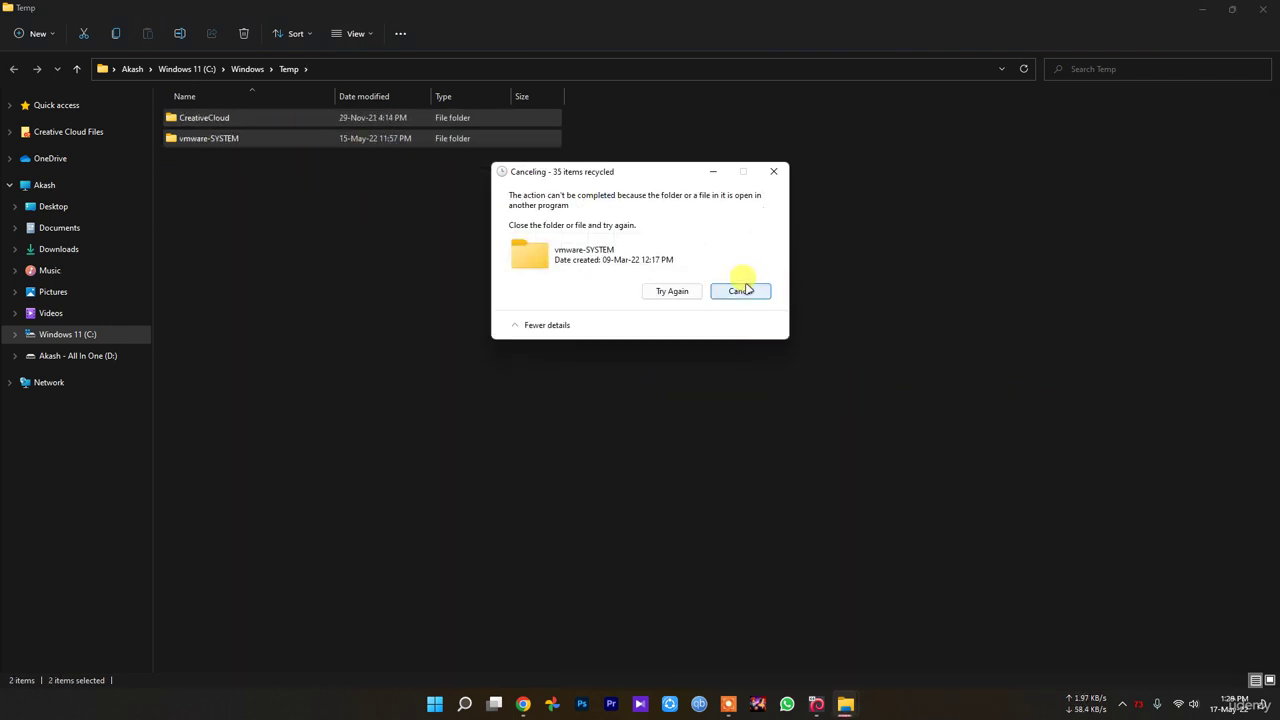
pyautogui.click(665, 400)
# Step: Open the user's local AppData Temp folder with the Run command "%temp%"
pyautogui.click(465, 703)
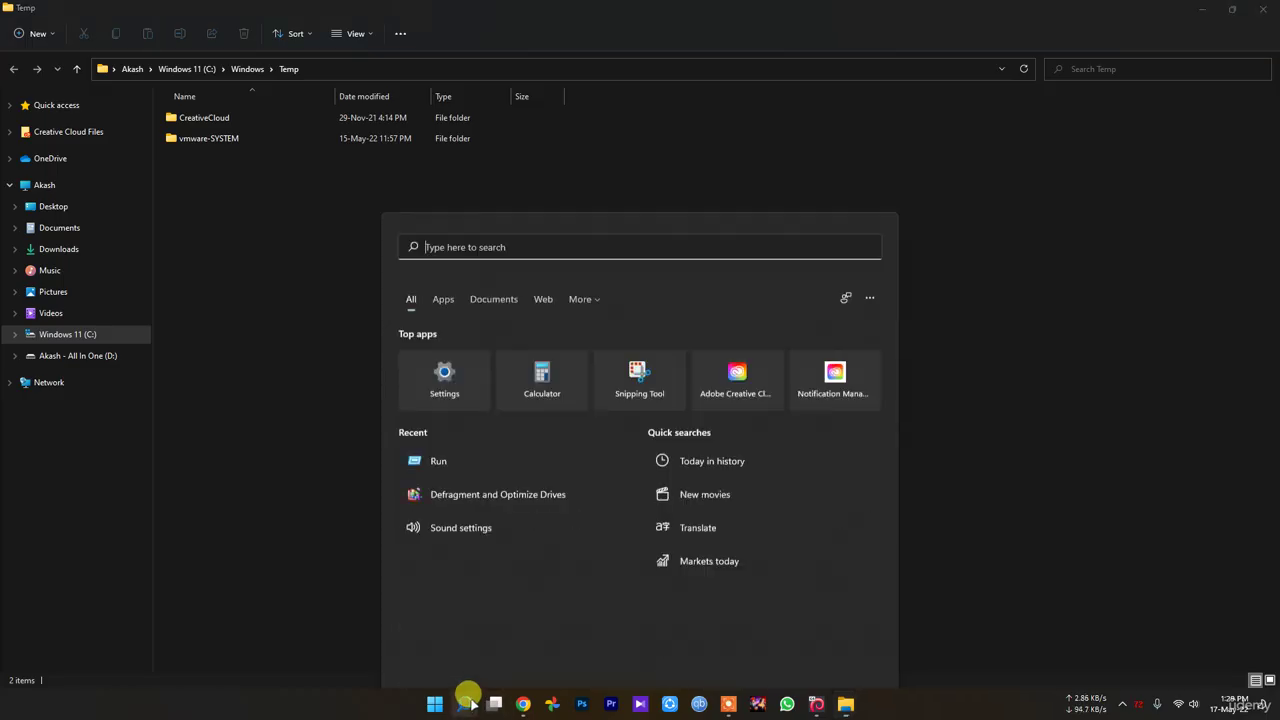
pyautogui.click(466, 423)
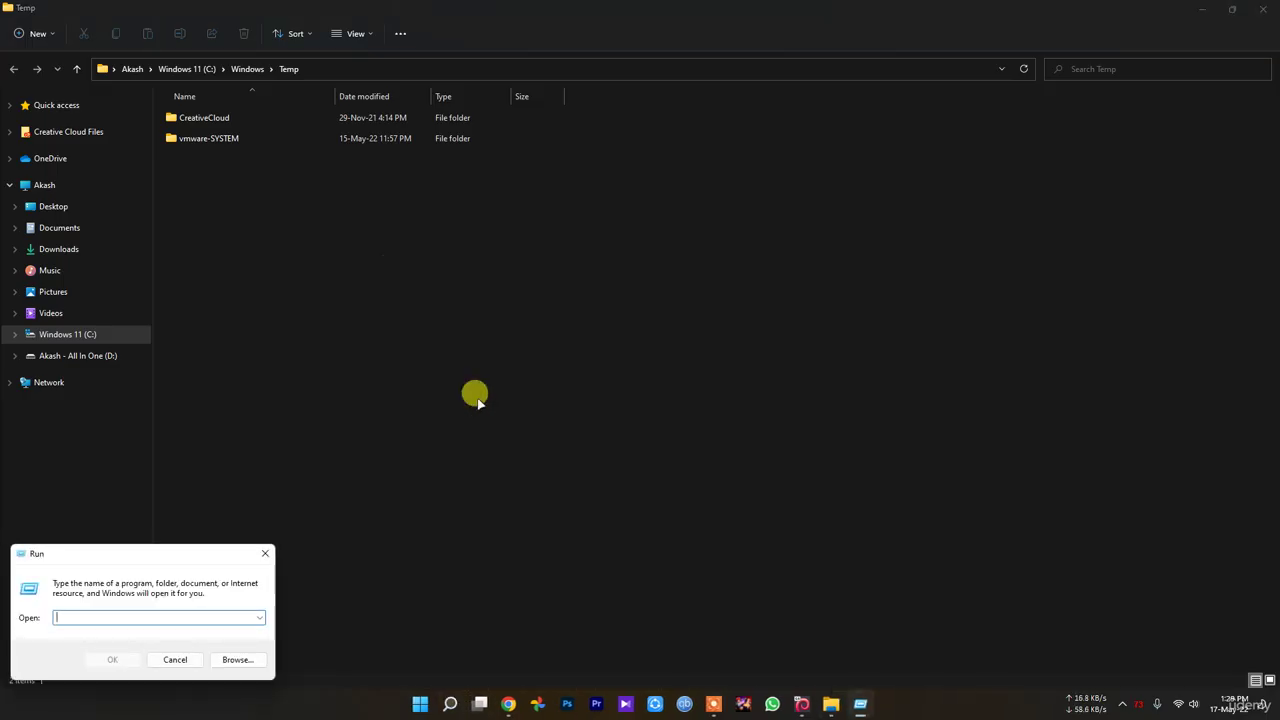
pyautogui.write('%')
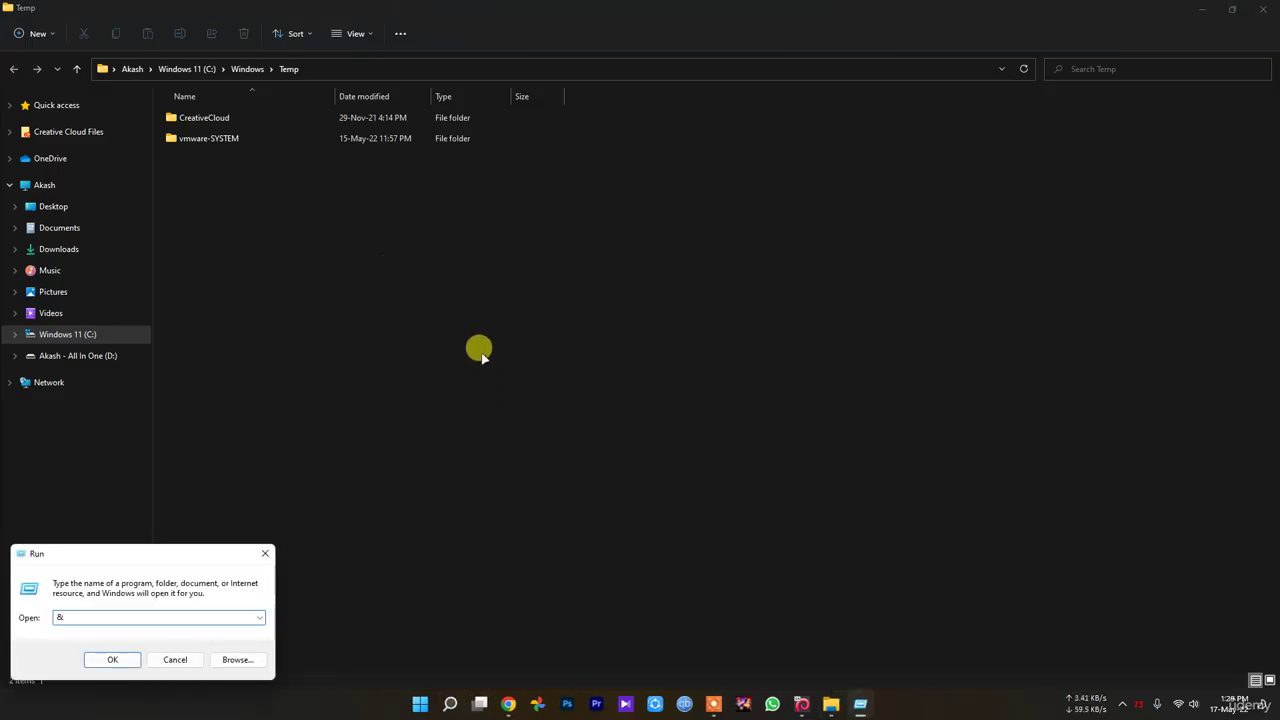
pyautogui.press('BackSpace')
pyautogui.write('%')
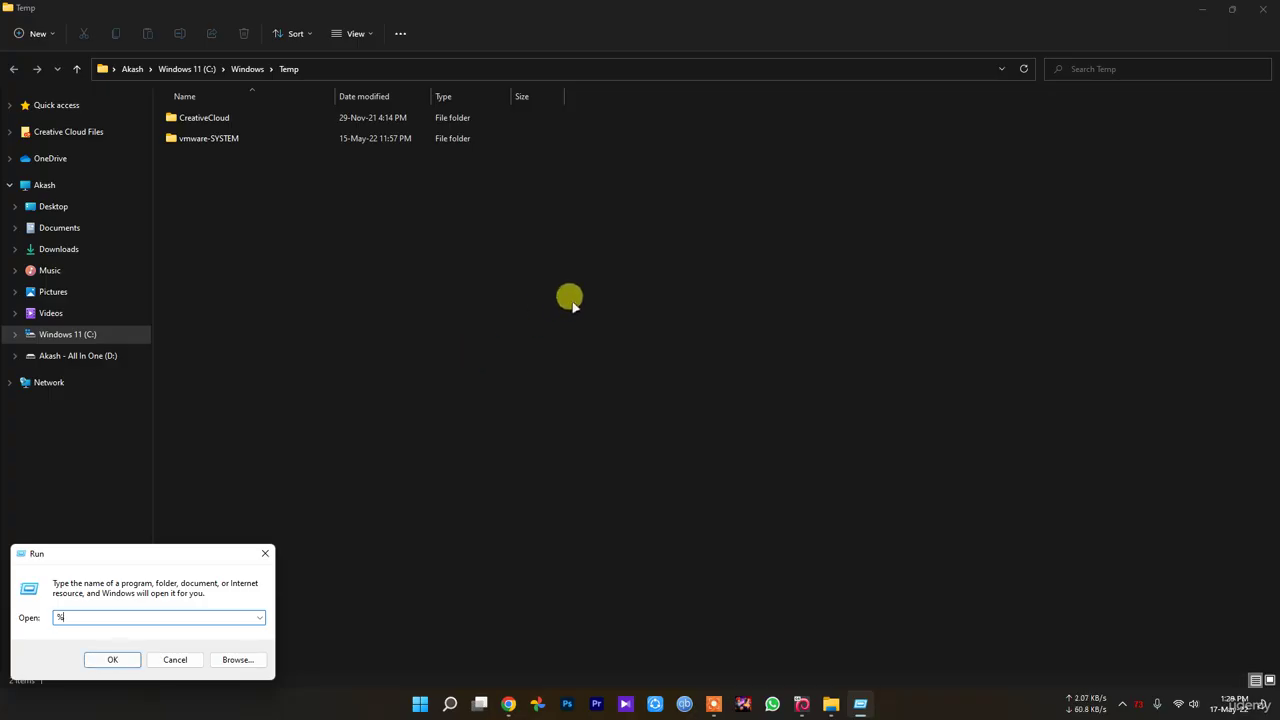
pyautogui.write('temp%')
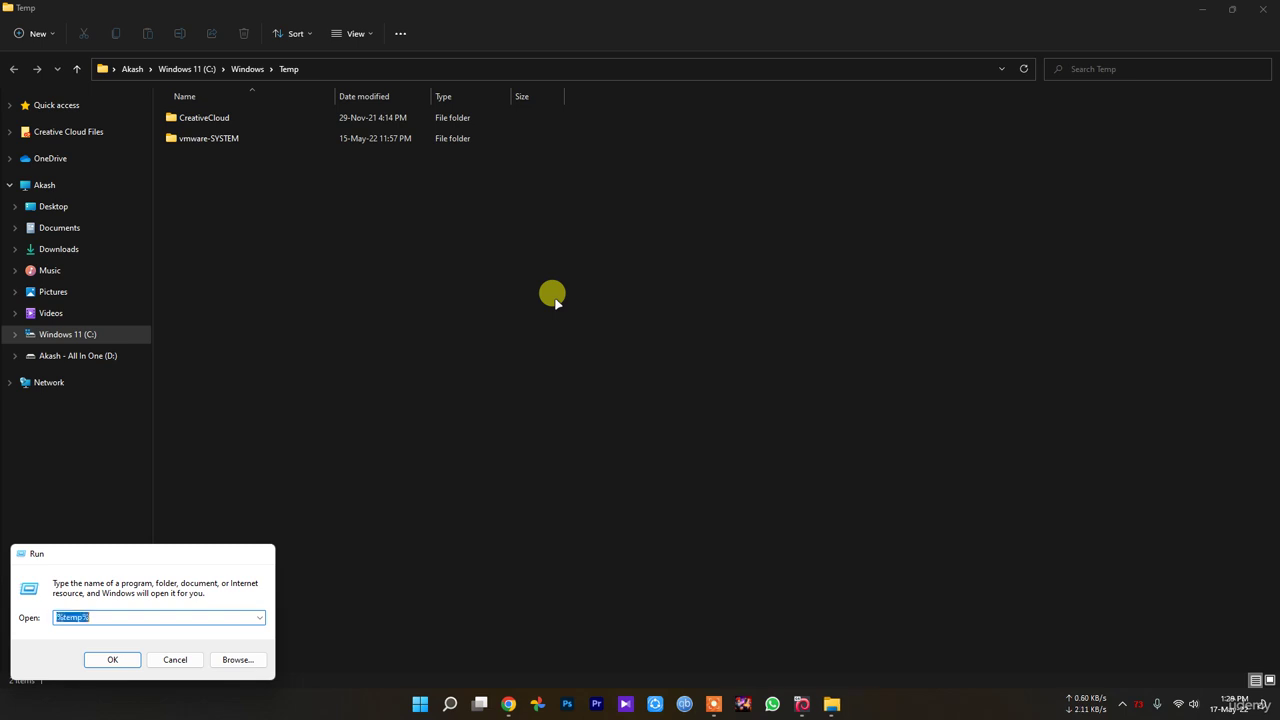
pyautogui.press('Return')
# Step: Delete everything in the user's local Temp folder, skipping all items in use, and close the remaining Temp window
pyautogui.scroll(-5, 551, 294)
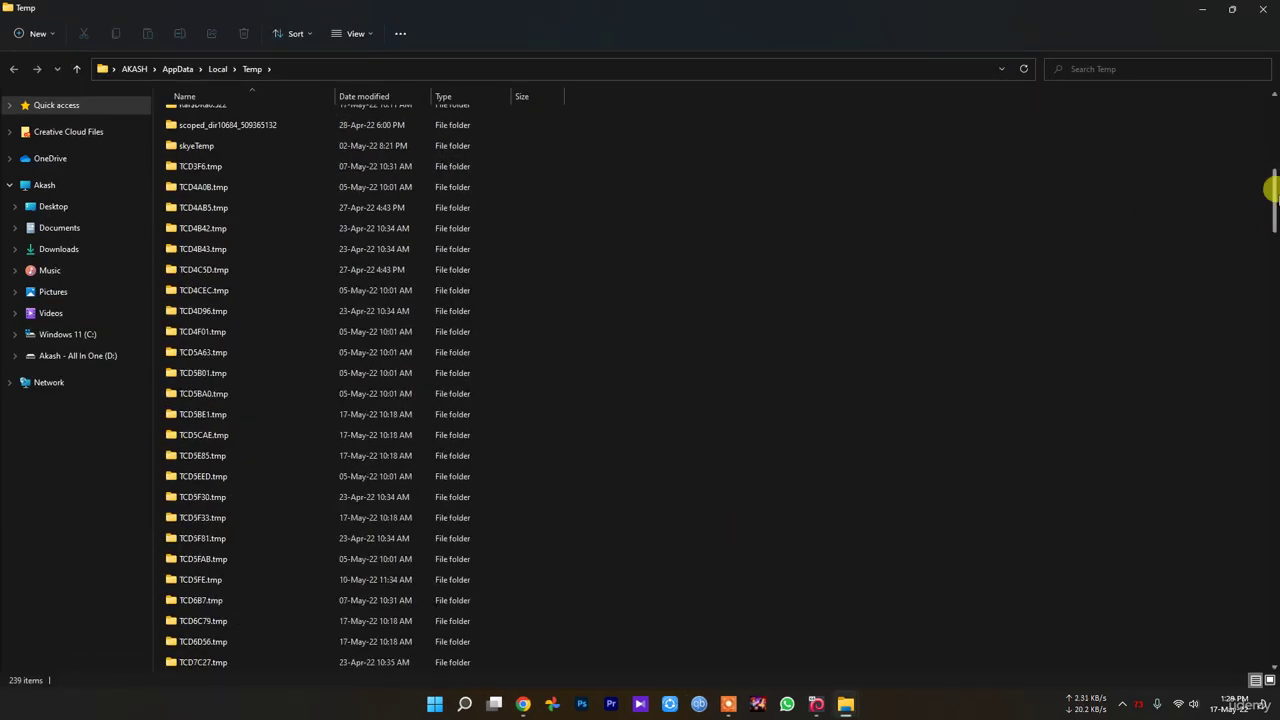
pyautogui.moveTo(1274, 194); pyautogui.dragTo(1275, 126)
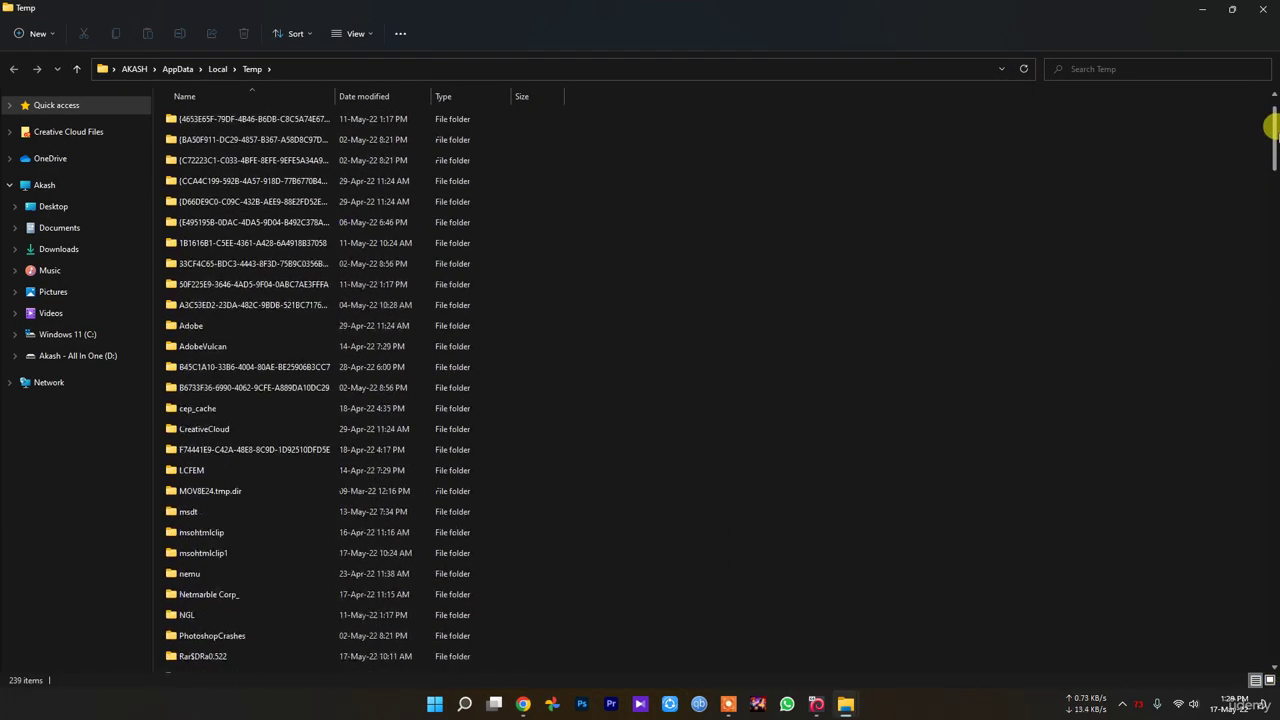
pyautogui.hotkey('ctrl', 'a')
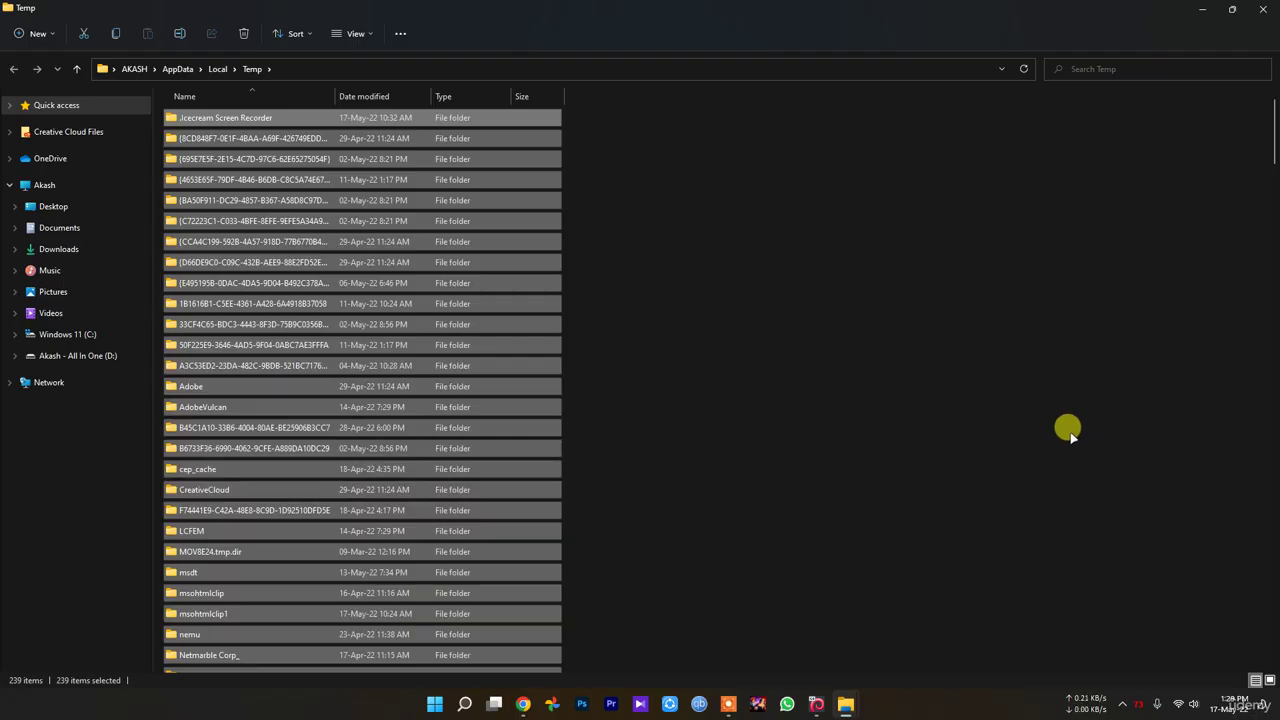
pyautogui.press('Delete')
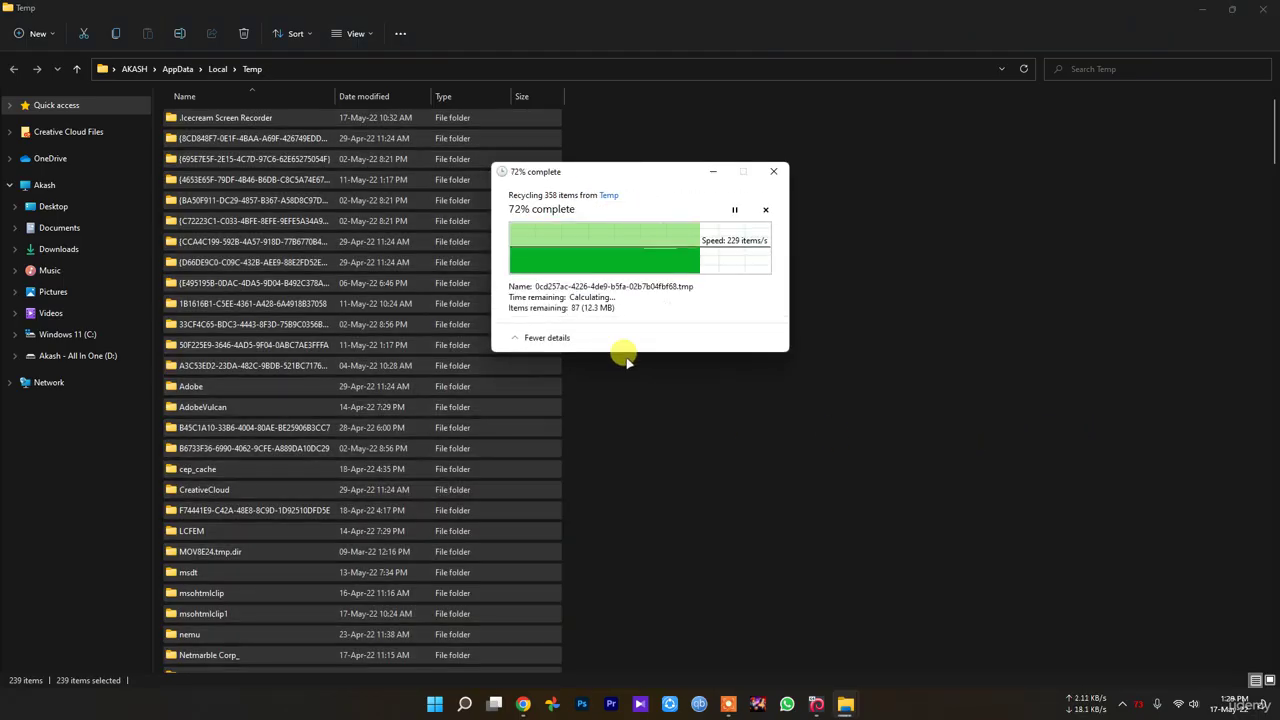
pyautogui.click(513, 286)
pyautogui.click(672, 305)
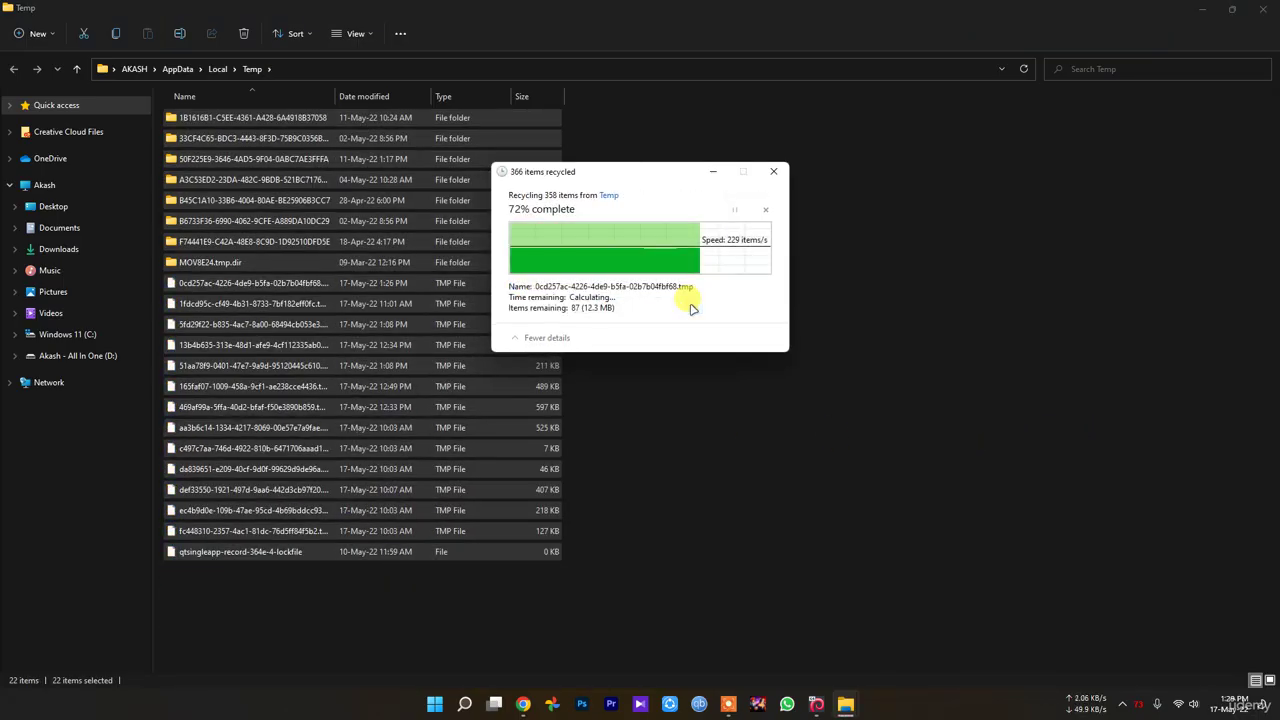
pyautogui.click(586, 295)
pyautogui.click(676, 315)
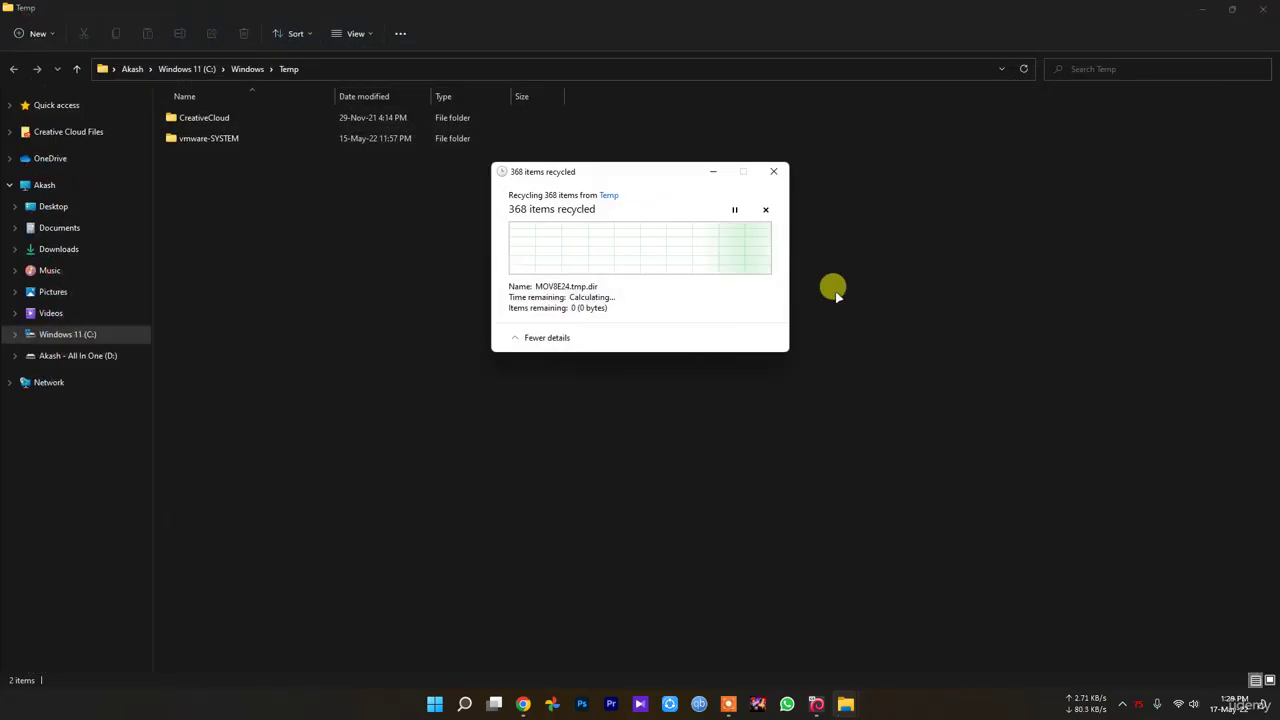
pyautogui.click(1260, 10)
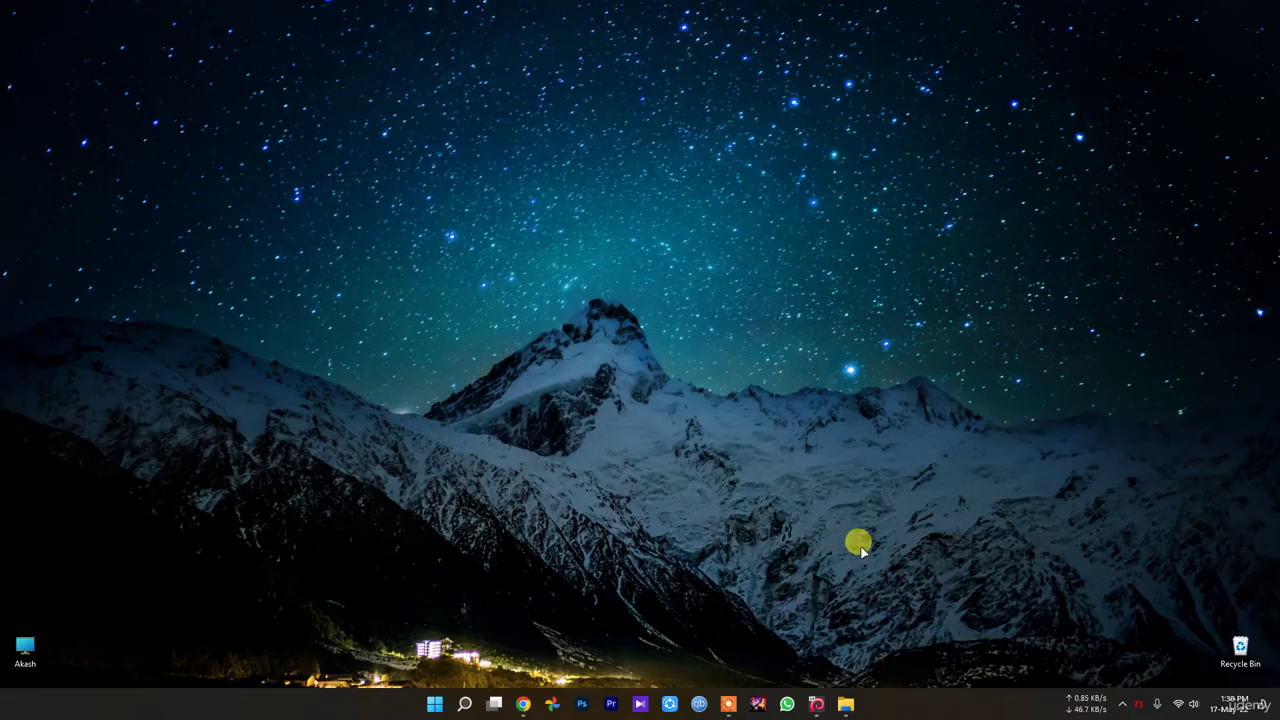
# Step: Open Task Manager, examine the memory performance and the list of startup apps, and close it
pyautogui.rightClick(436, 704)
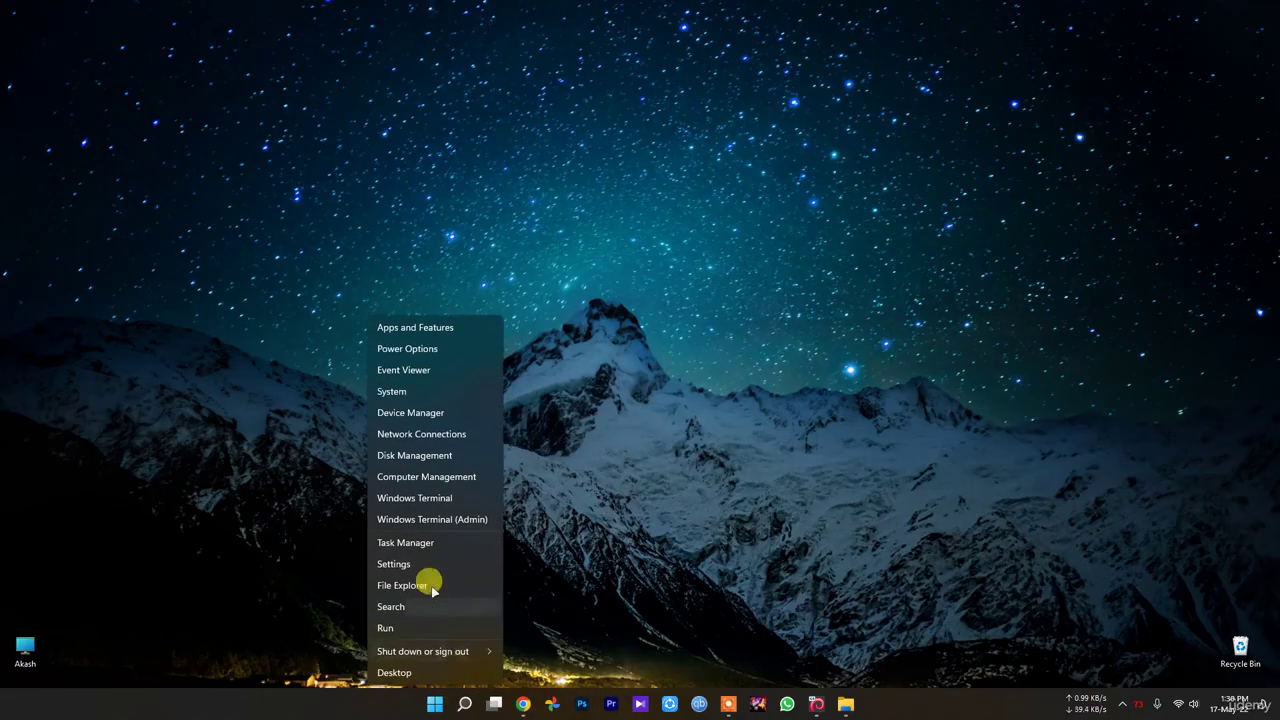
pyautogui.click(415, 542)
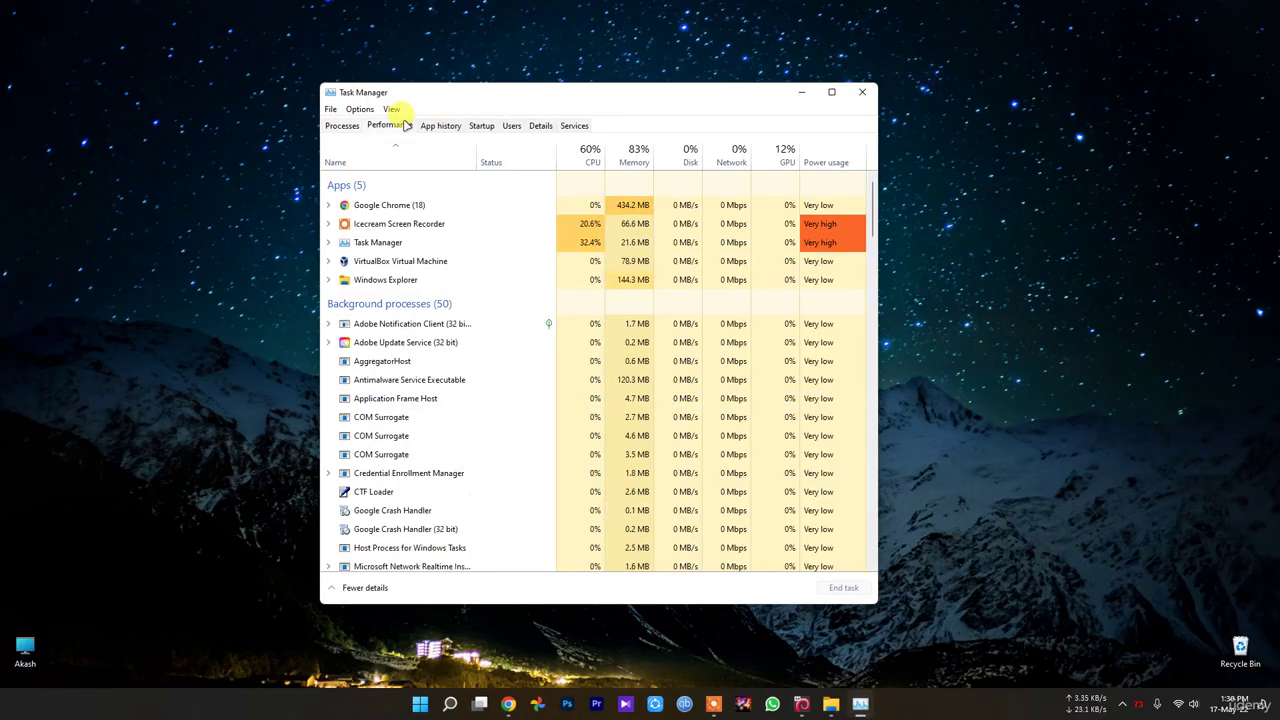
pyautogui.click(406, 125)
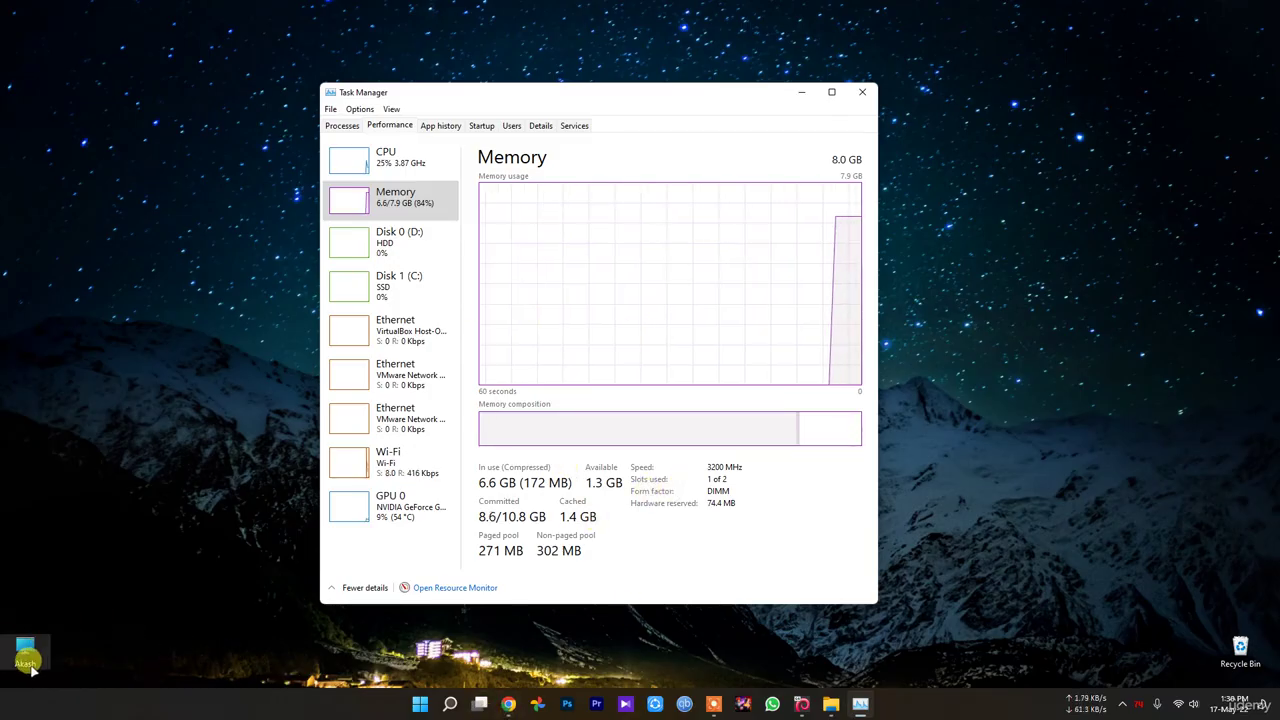
pyautogui.click(12, 618)
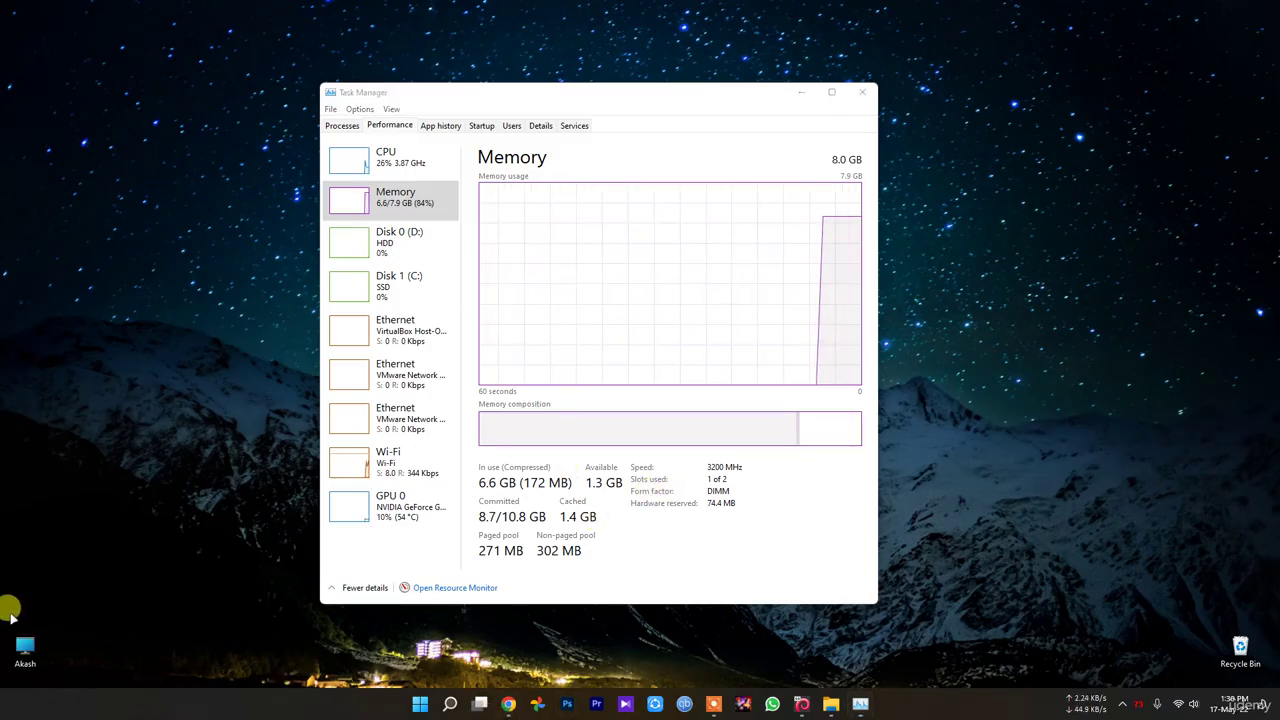
pyautogui.click(477, 126)
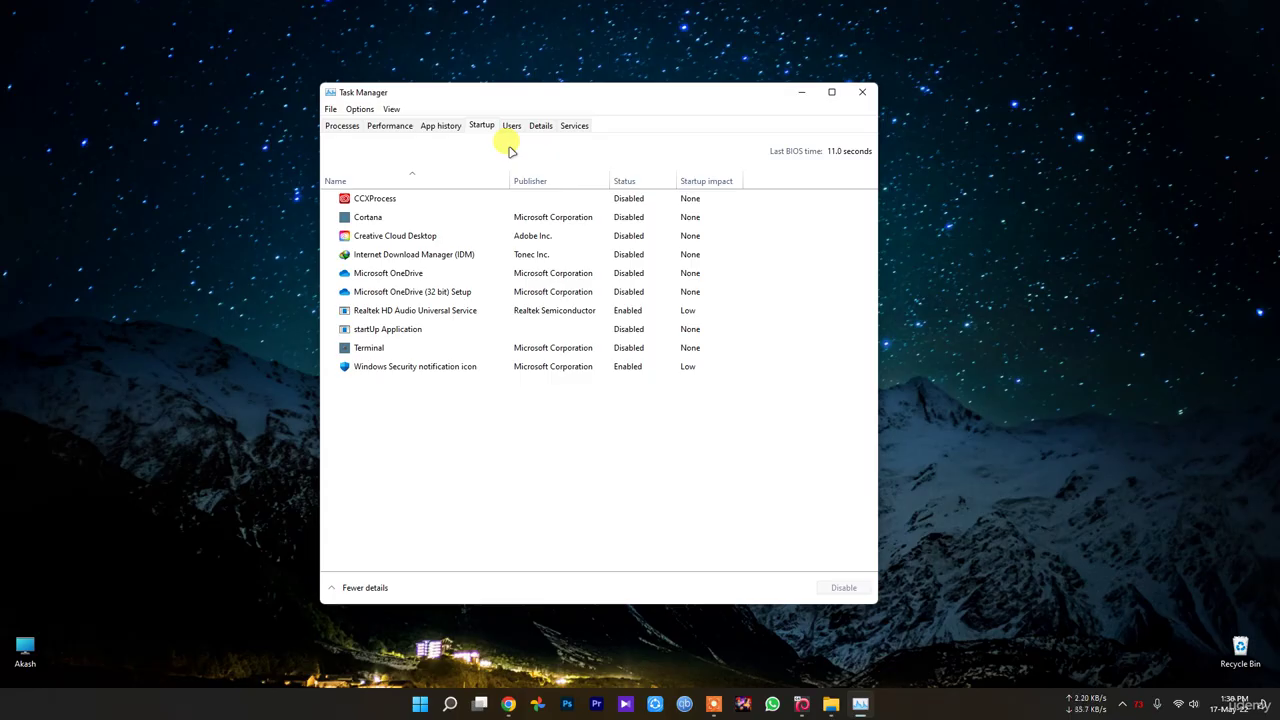
pyautogui.click(862, 91)
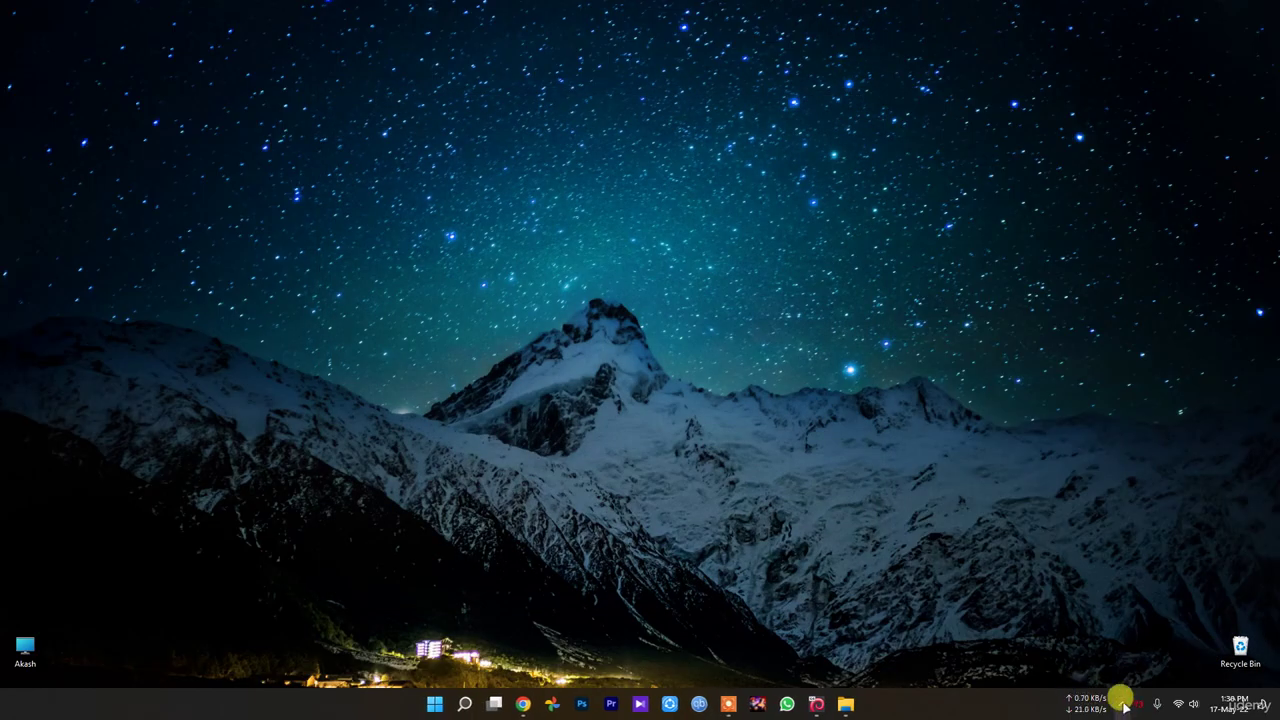